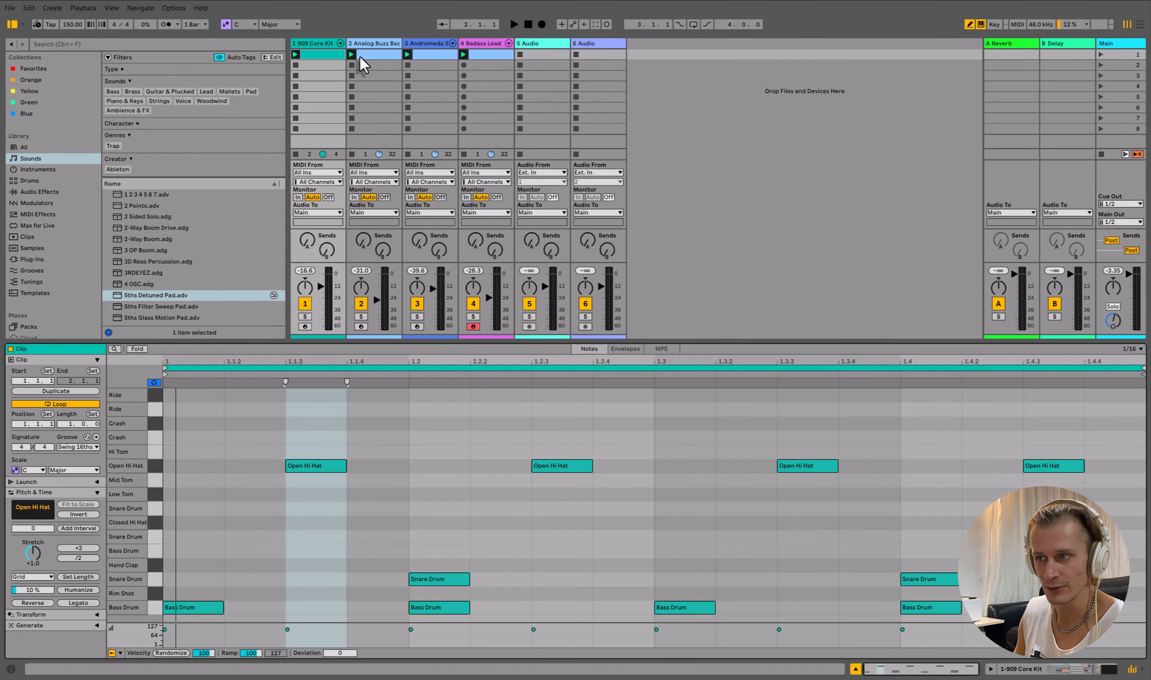
# - Duplicate the first scene
pyautogui.click(392, 58)
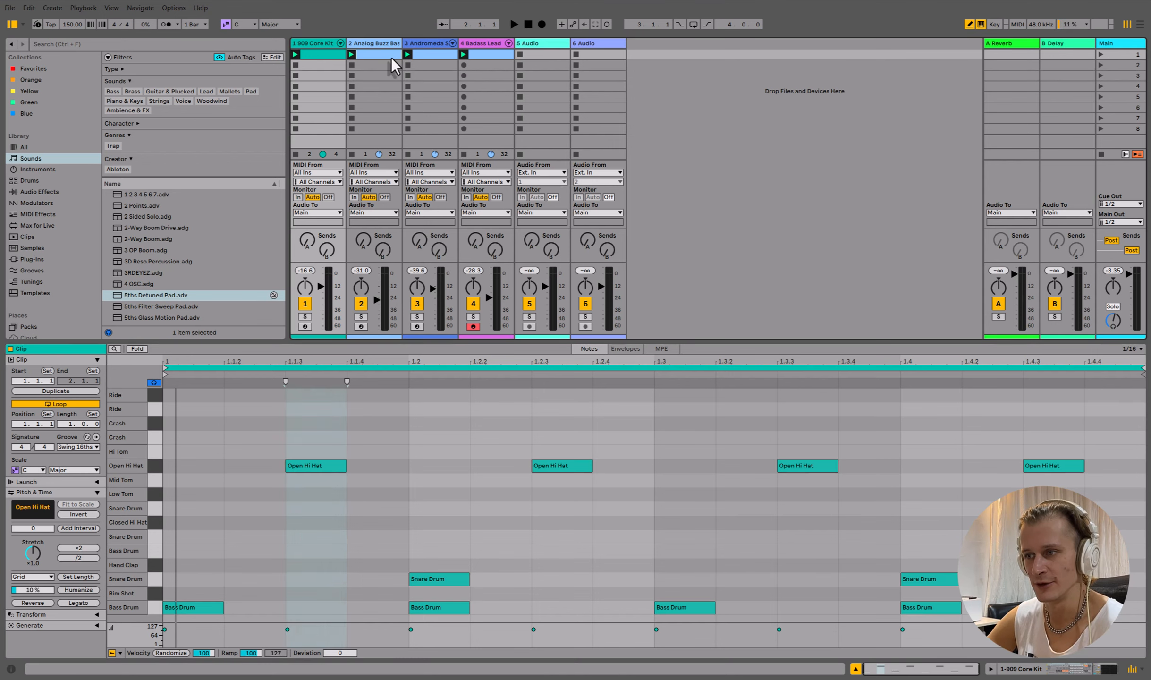
pyautogui.click(1125, 56)
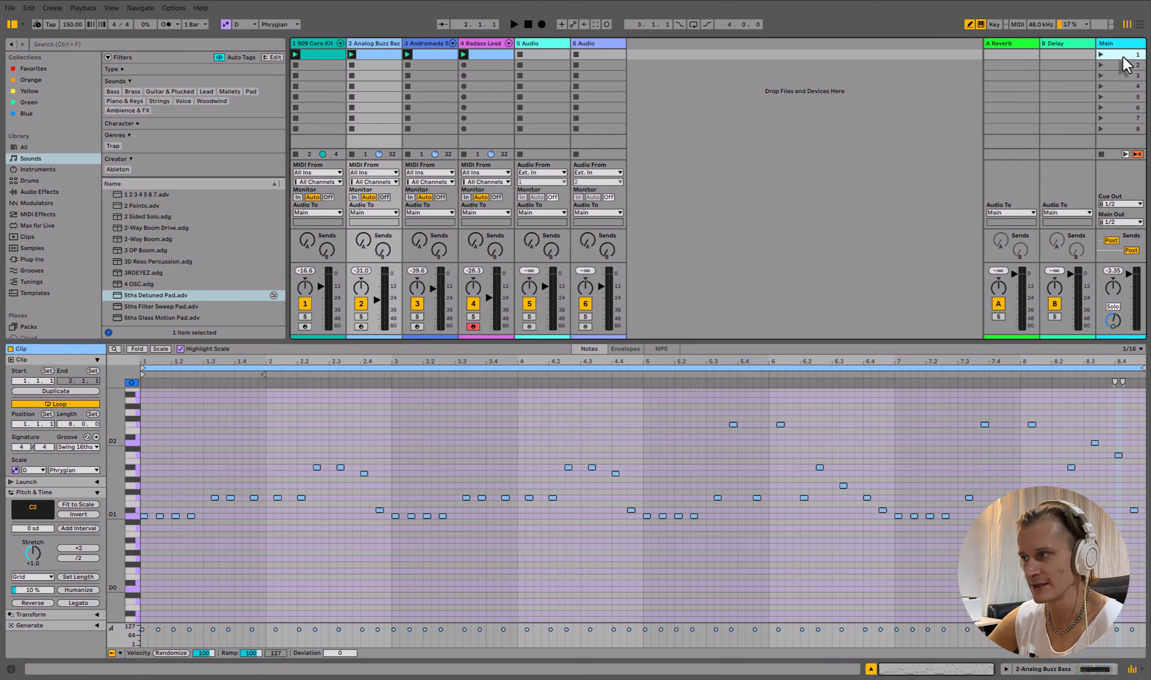
pyautogui.hotkey('ctrl', 'd')
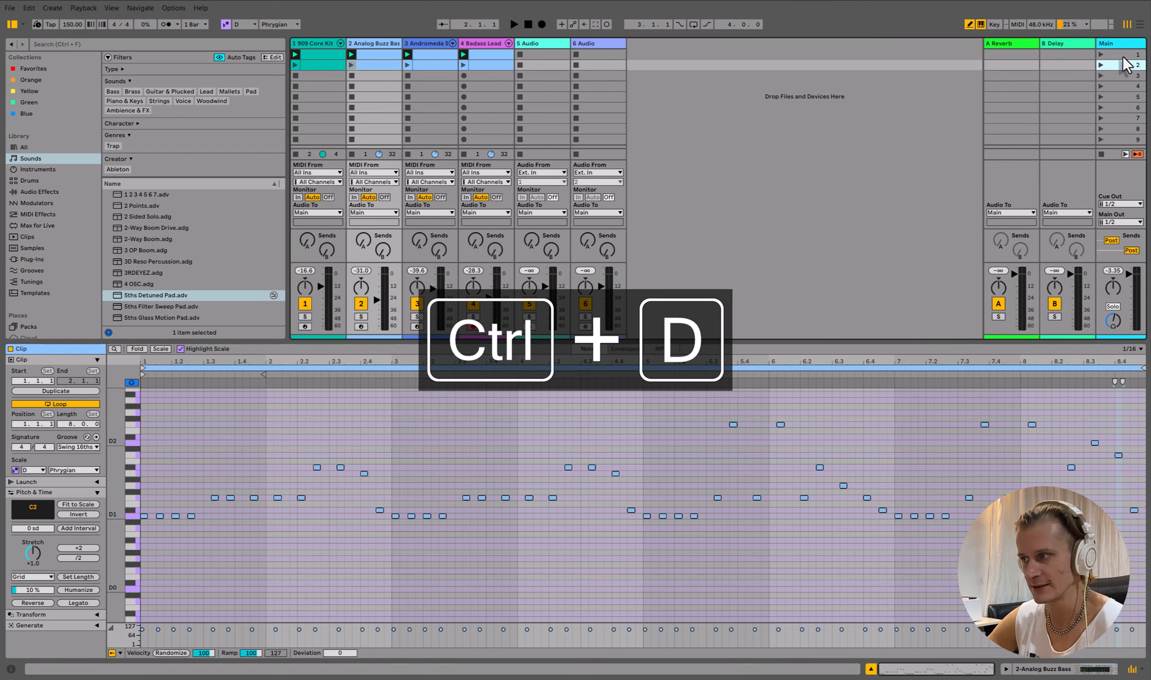
# - Delete the bass, Andromeda and lead clips from the first scene, then launch that scene with only drums
pyautogui.click(383, 64)
pyautogui.keyDown('shift'); pyautogui.click(488, 55); pyautogui.keyUp('shift')
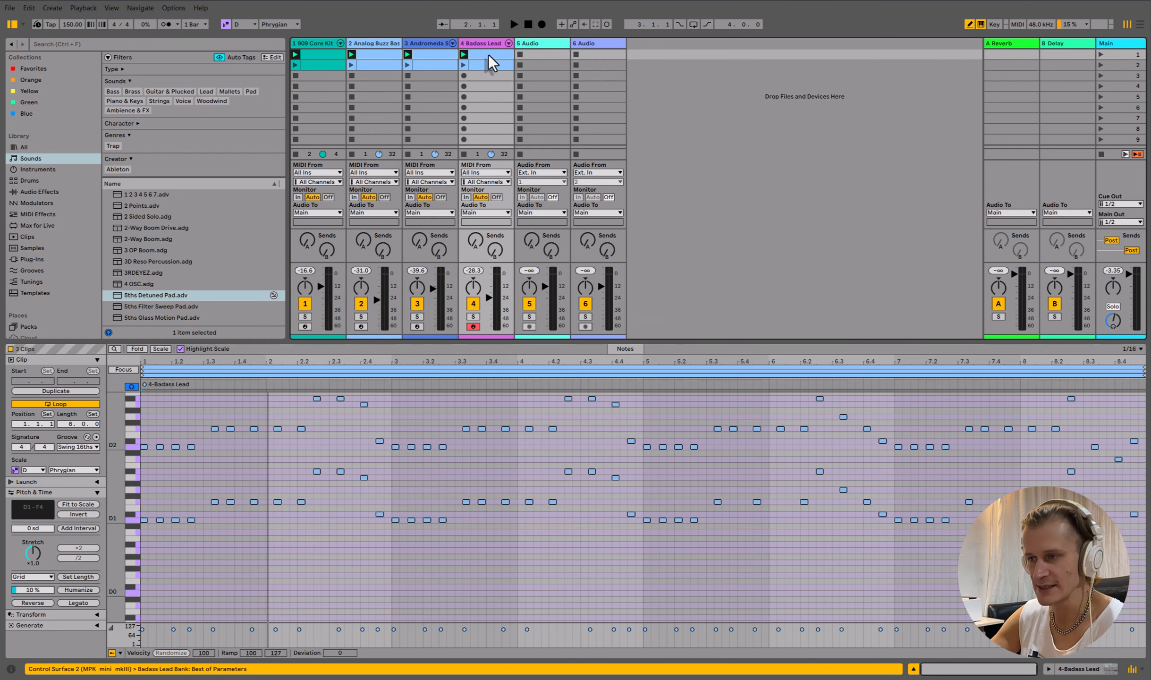
pyautogui.press('Delete')
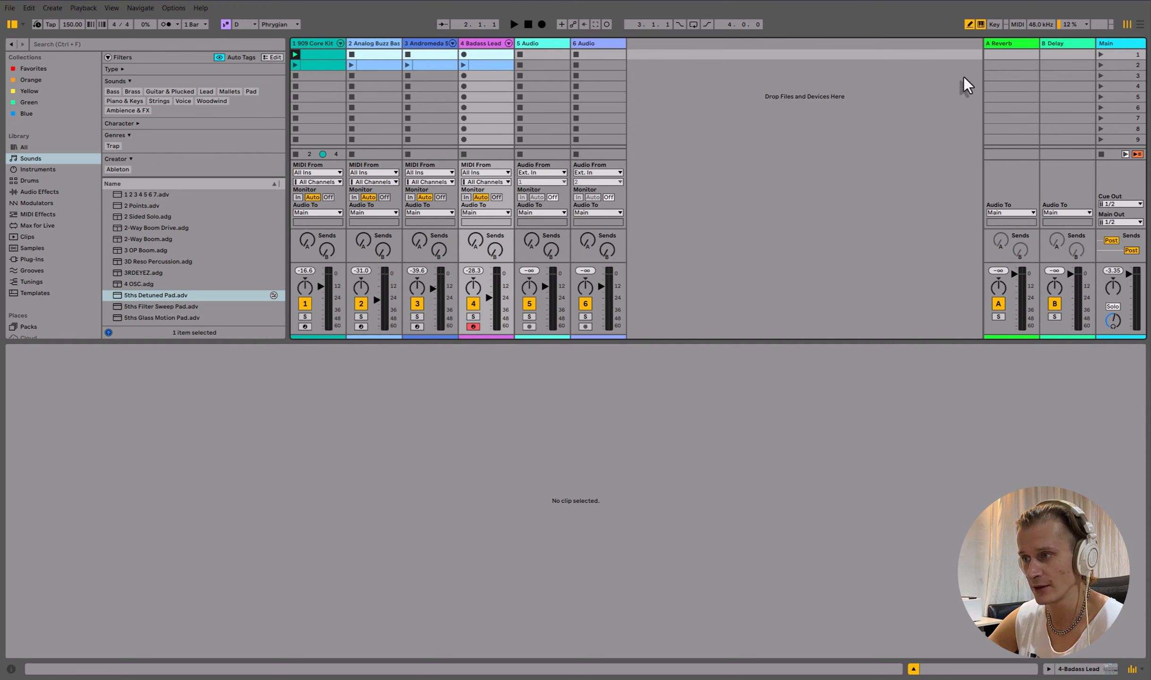
pyautogui.click(1100, 54)
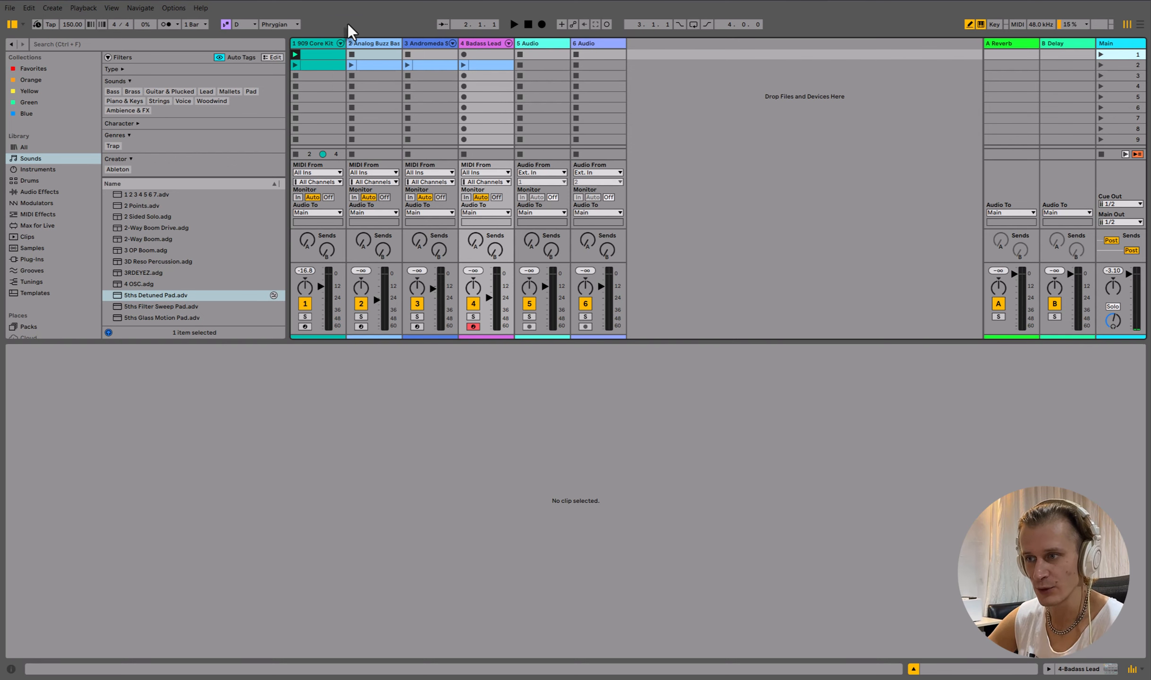
# - Remove the Spectrum device from the 909 Core Kit track
pyautogui.click(311, 45)
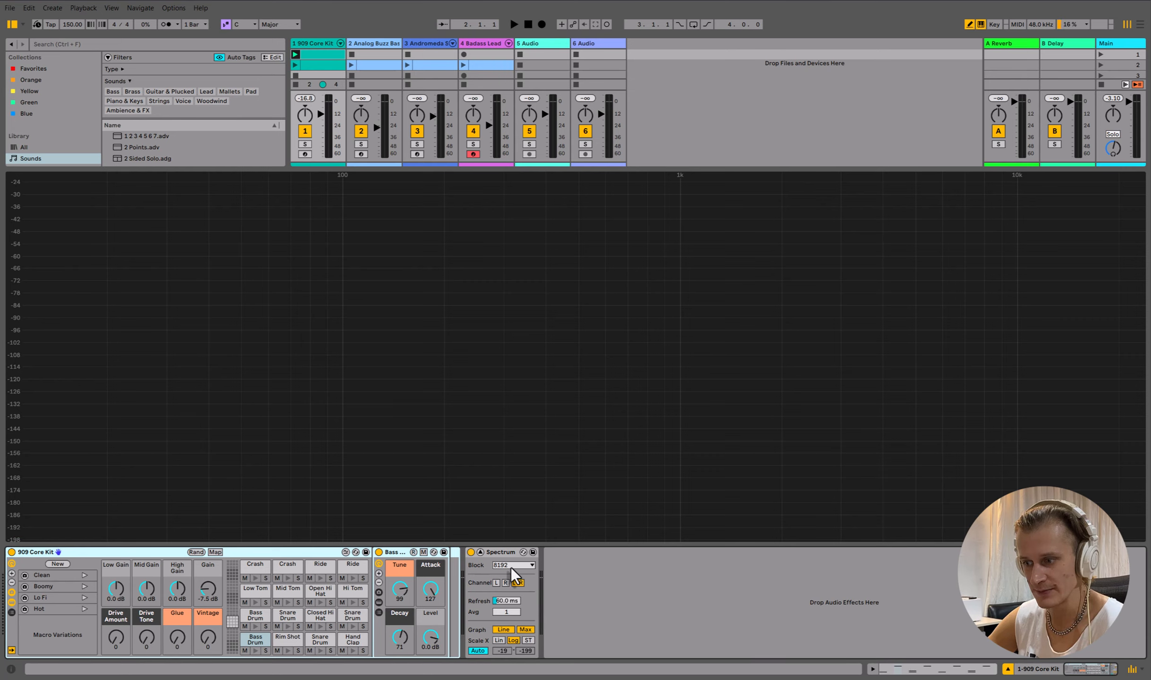
pyautogui.click(497, 552)
pyautogui.press('Delete')
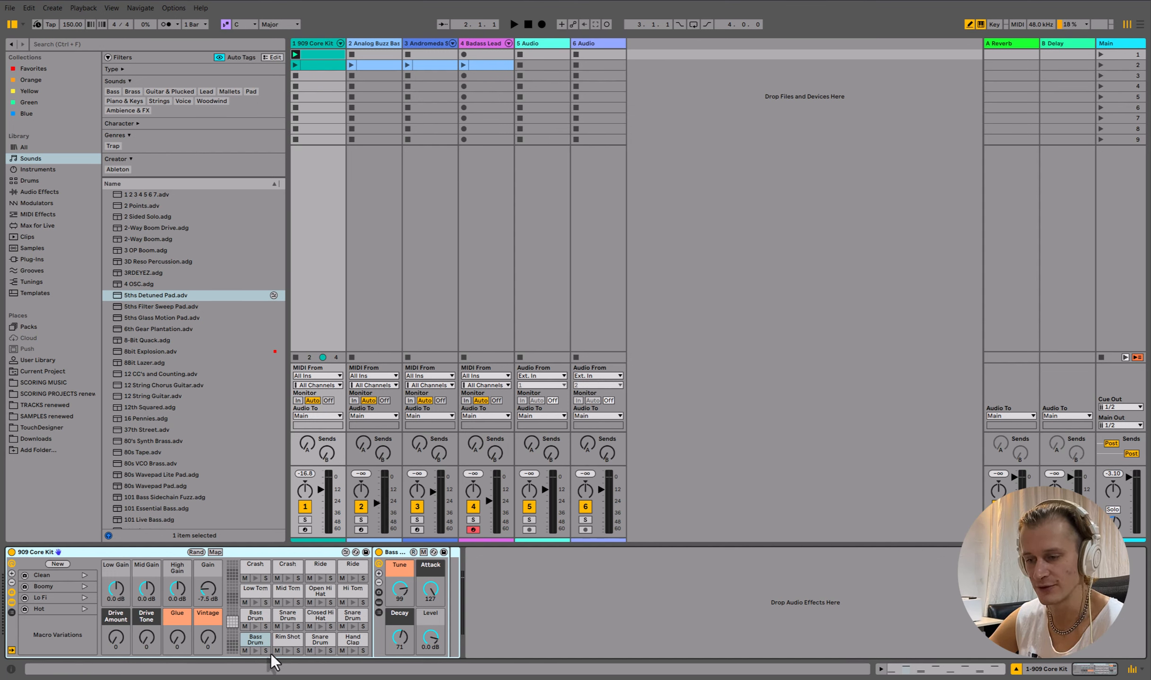
# - Audition the bass drum, snare drum and closed hi-hat pads of the drum kit
pyautogui.click(256, 650)
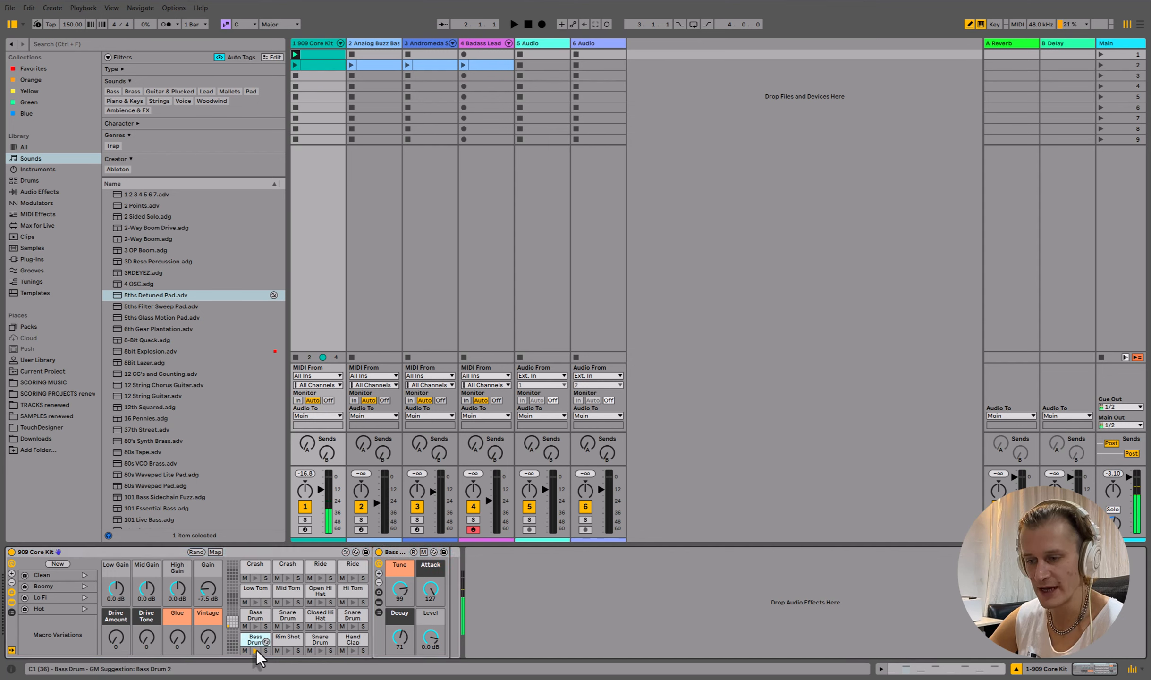
pyautogui.click(256, 626)
pyautogui.click(288, 626)
pyautogui.click(319, 626)
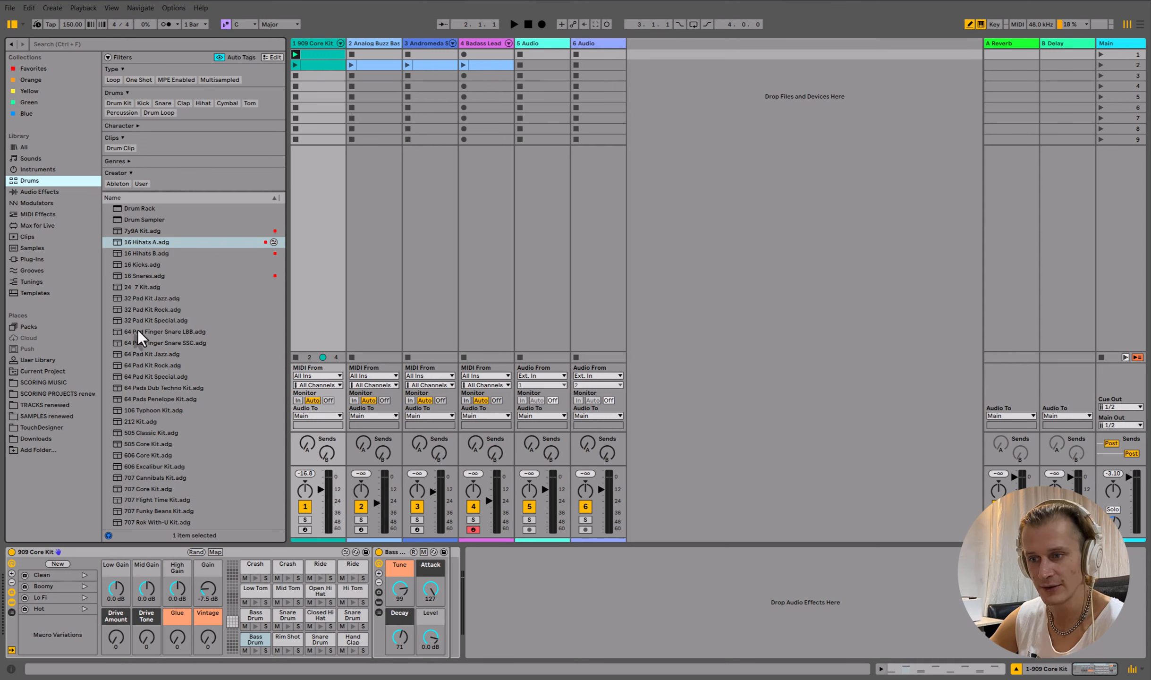
# - Browse the drum kit library, previewing the Ahlimba, AG Techno and Acoustified Kit 20 kits
pyautogui.scroll(-8, 144, 327)
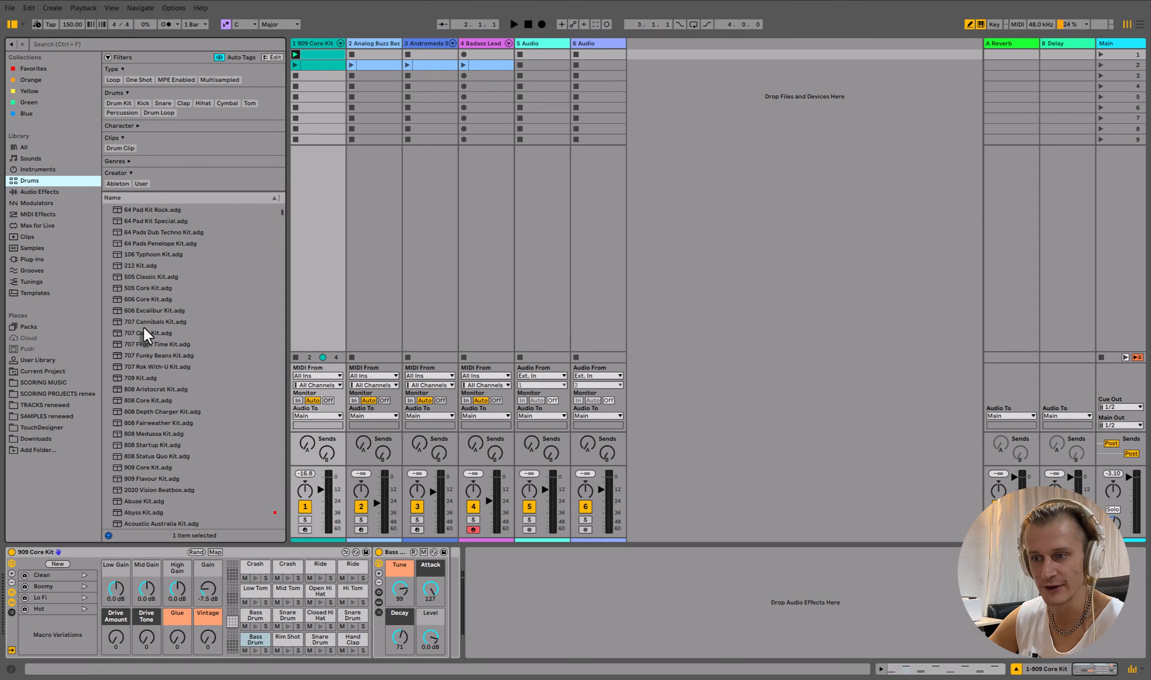
pyautogui.scroll(-5, 144, 326)
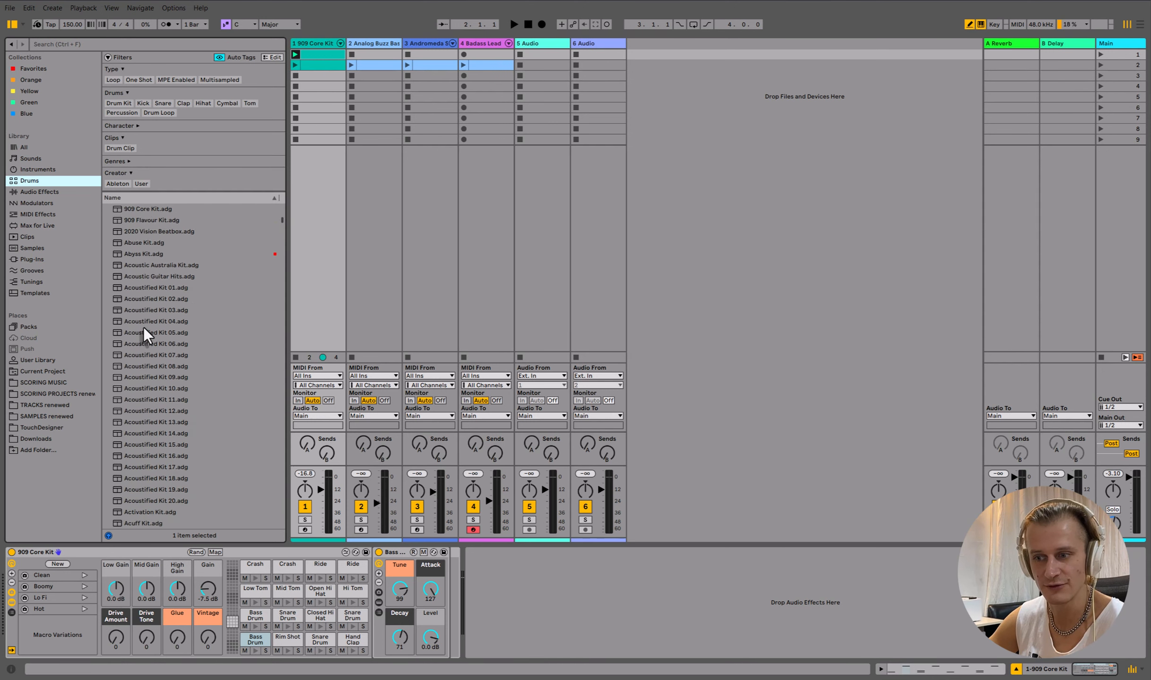
pyautogui.scroll(-5, 144, 328)
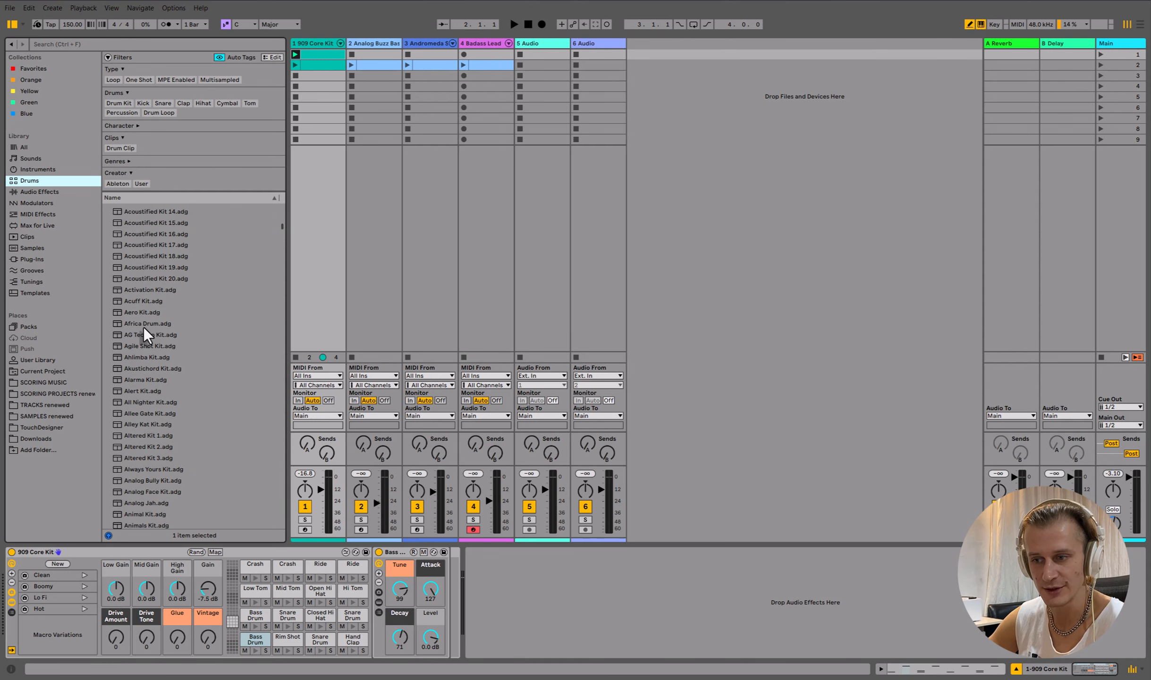
pyautogui.click(168, 356)
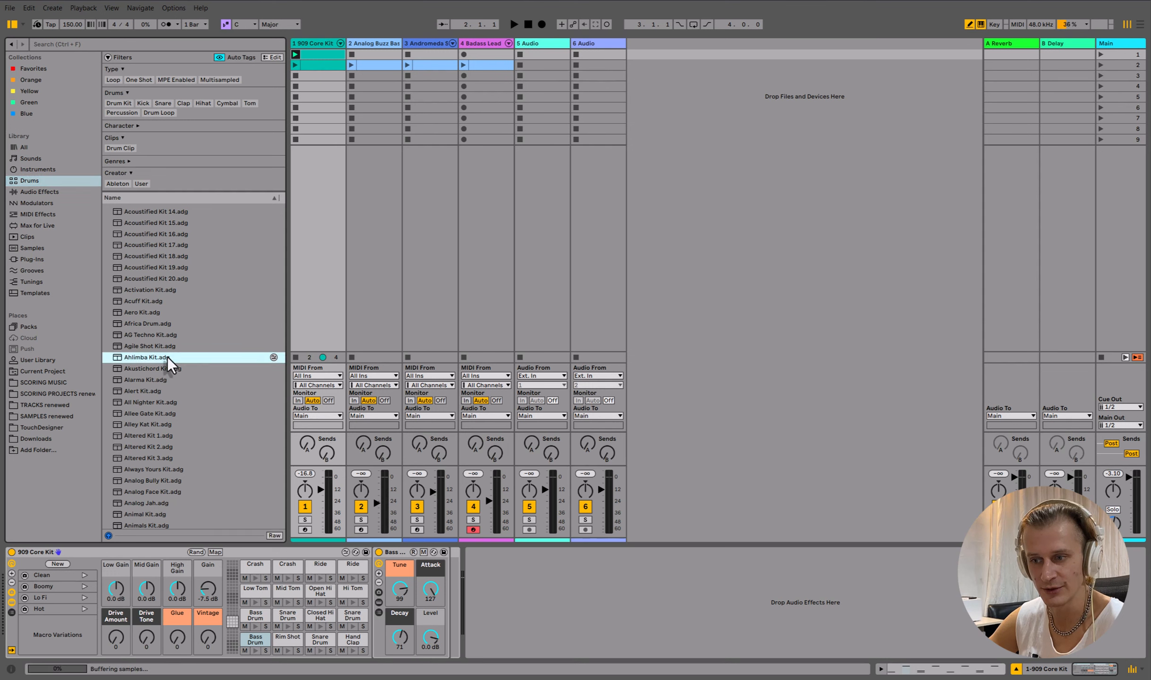
pyautogui.click(178, 333)
pyautogui.click(201, 280)
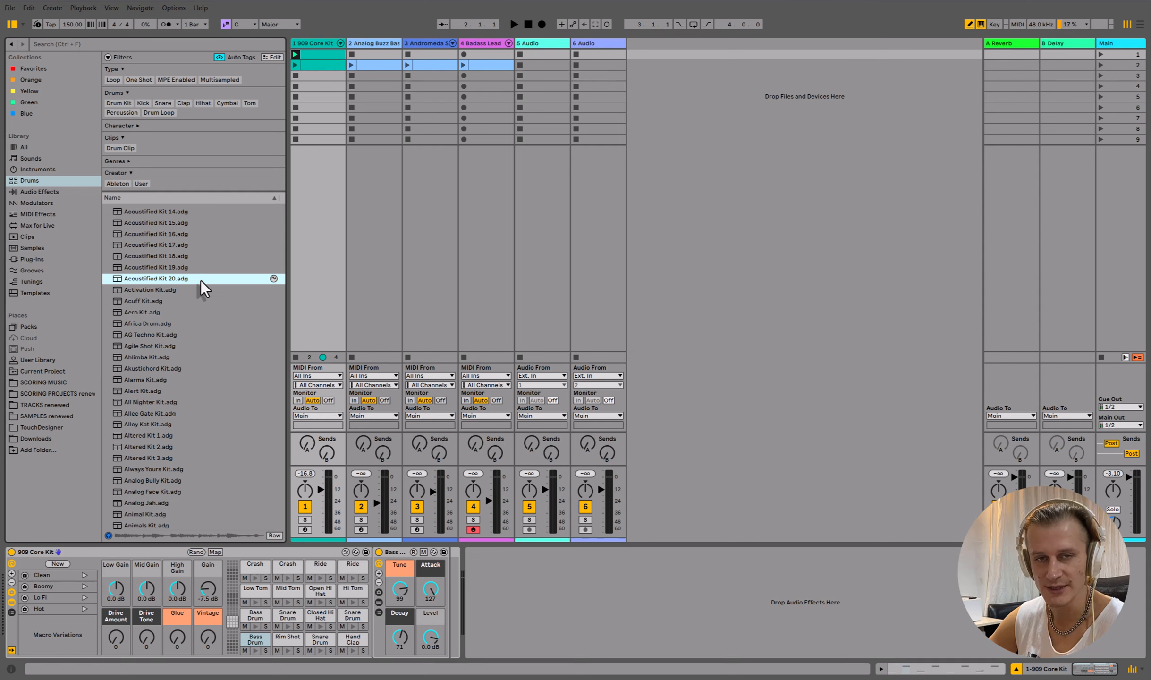
pyautogui.scroll(5, 200, 280)
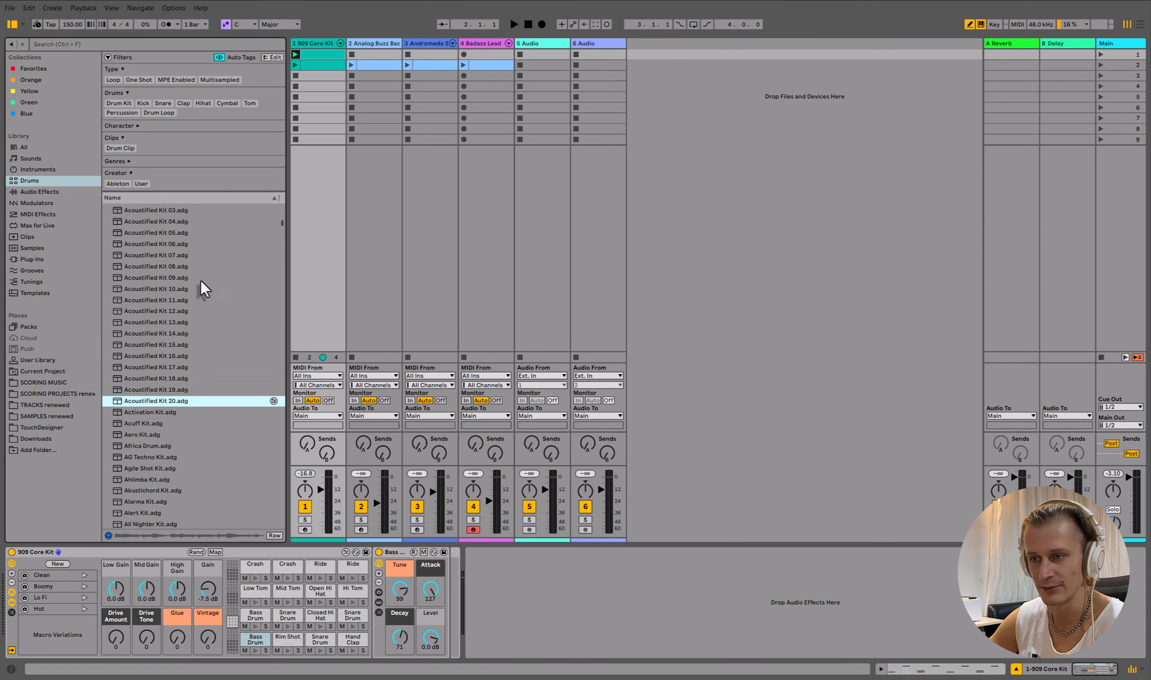
pyautogui.scroll(20, 201, 280)
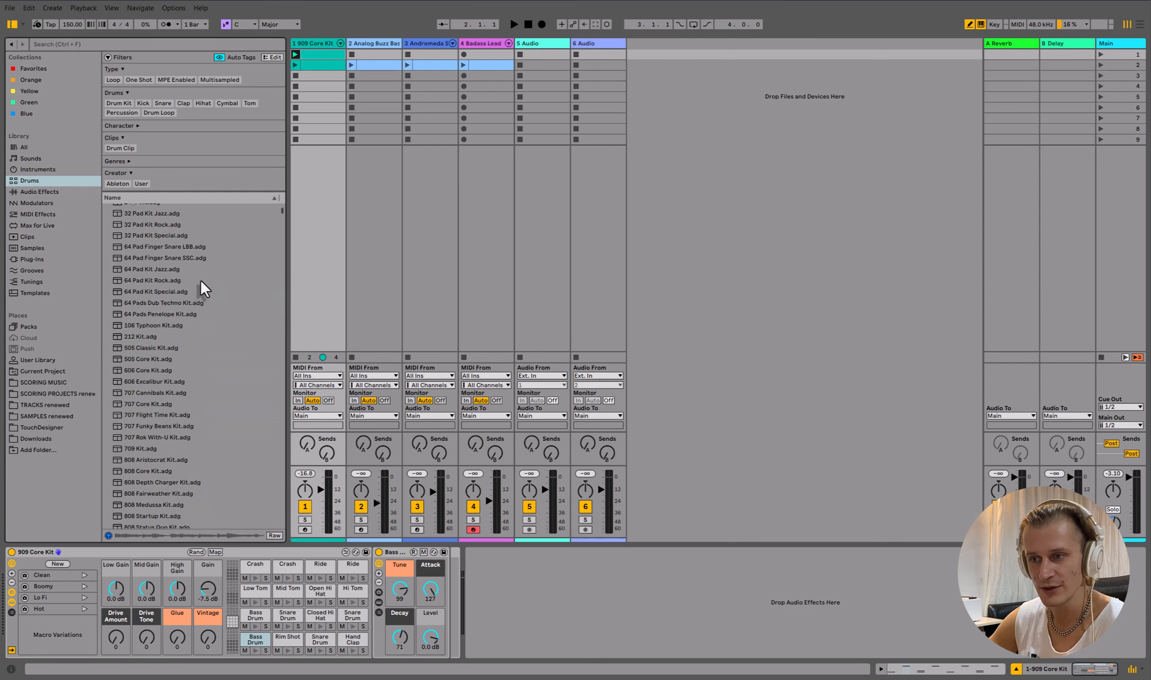
# - Search the browser for 909 and preview the 909 Core Kit and 909 Flavour Kit
pyautogui.click(152, 44)
pyautogui.write('9')
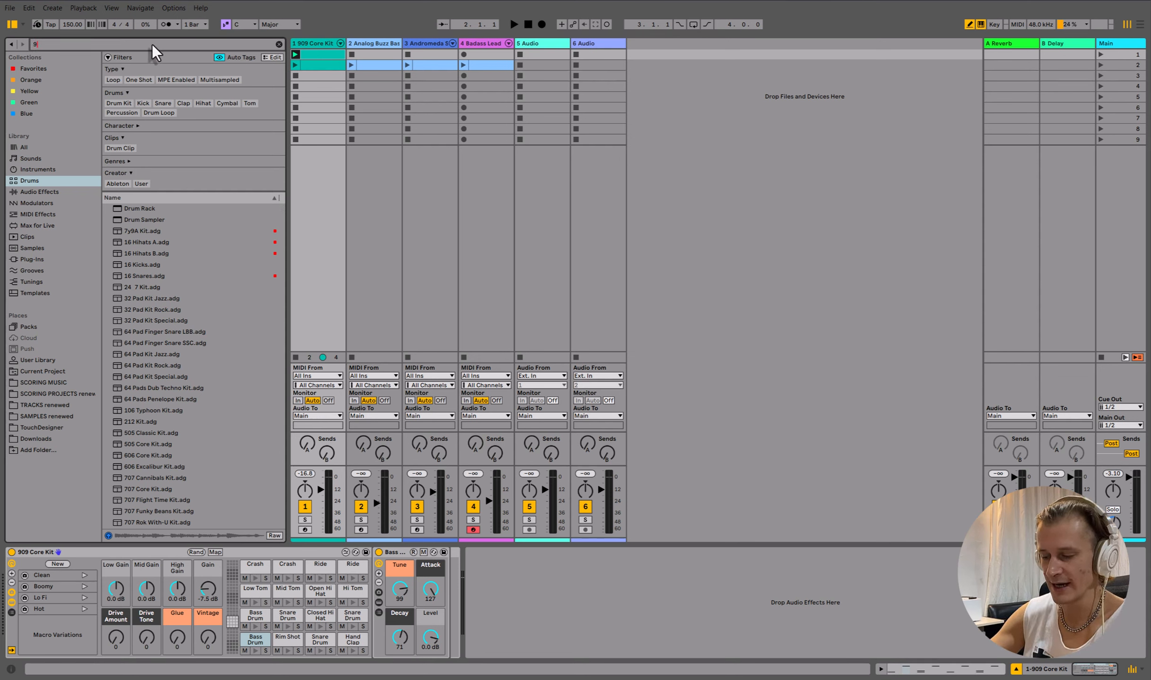
pyautogui.write('09')
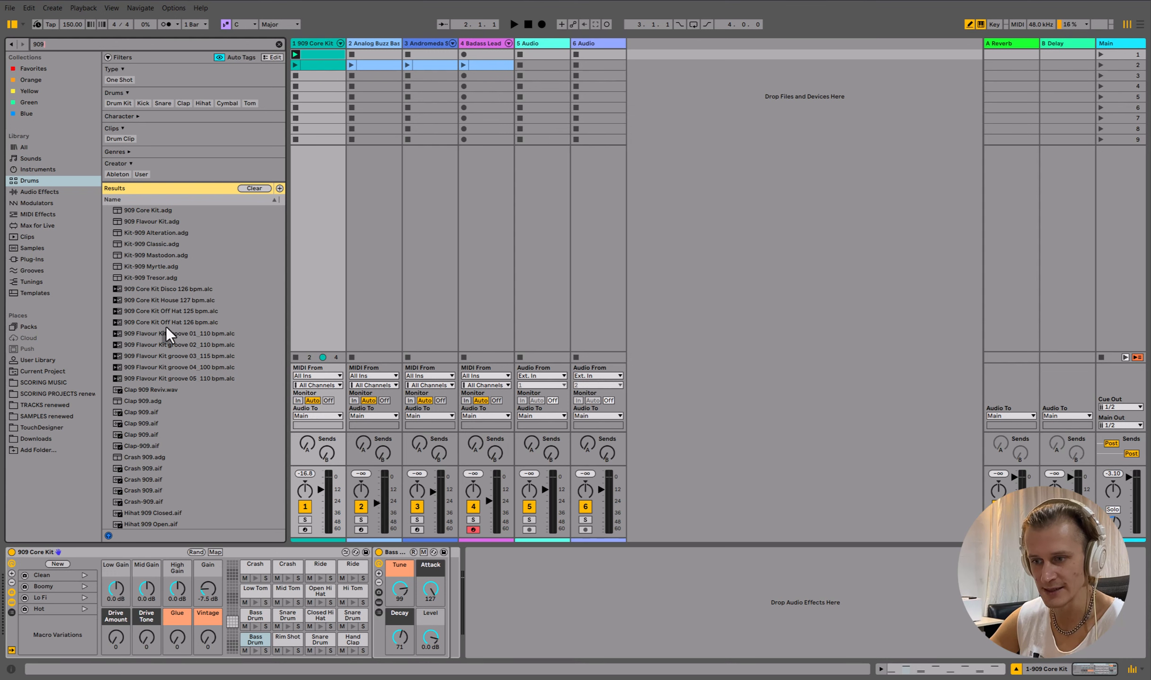
pyautogui.click(166, 211)
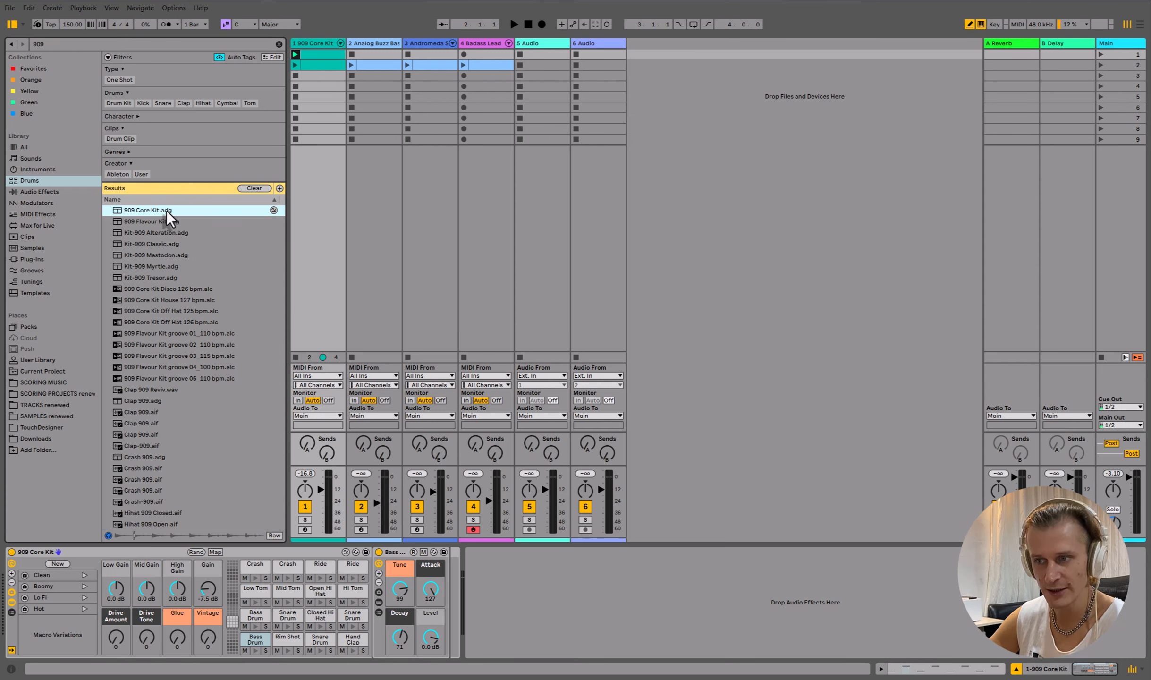
pyautogui.click(149, 223)
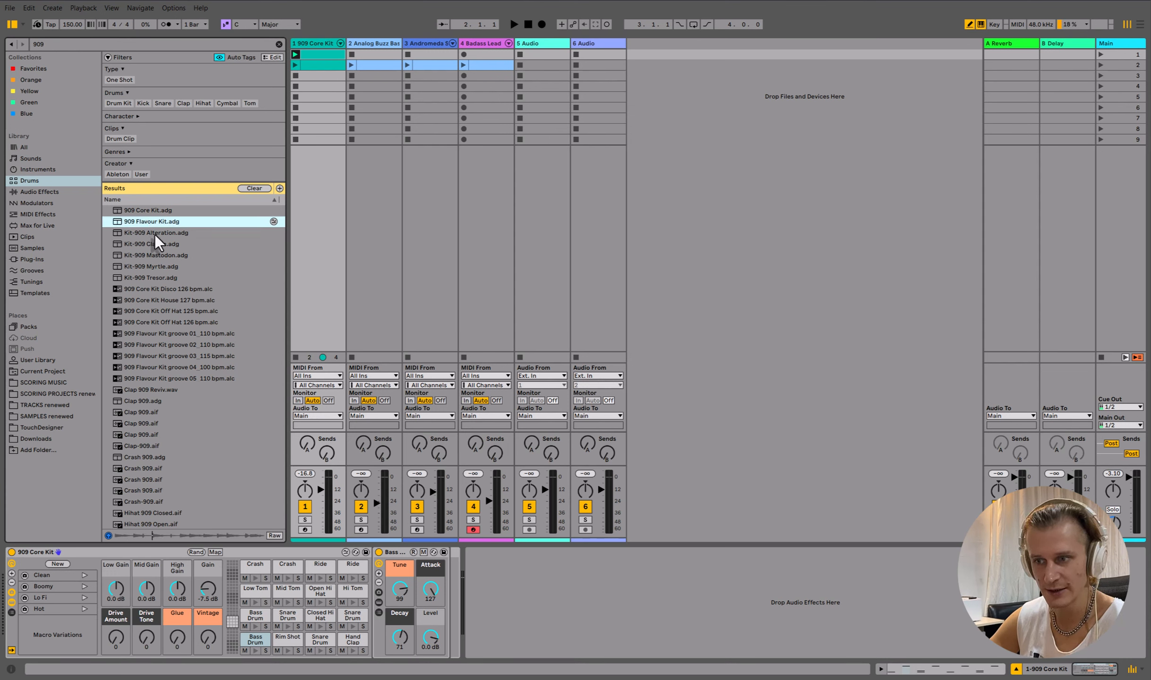
# - Try loading Kit-909 Alteration, Kit-909 Classic and Kit-909 Mastodon onto the drum track
pyautogui.doubleClick(155, 233)
pyautogui.doubleClick(180, 244)
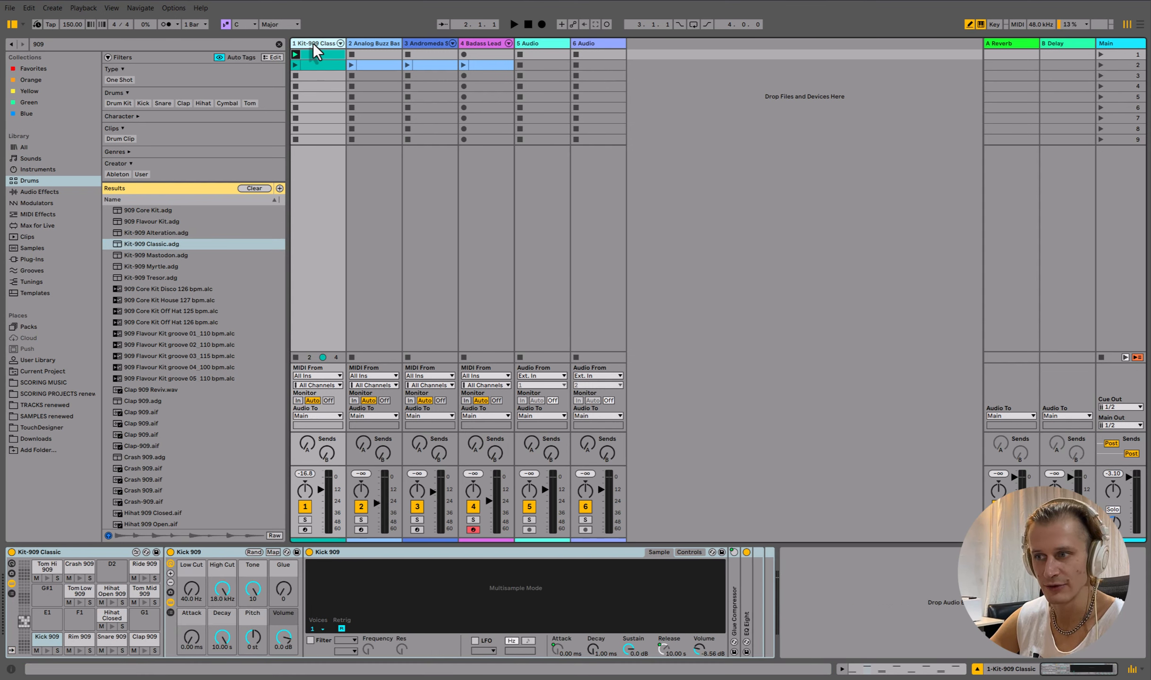
pyautogui.doubleClick(149, 256)
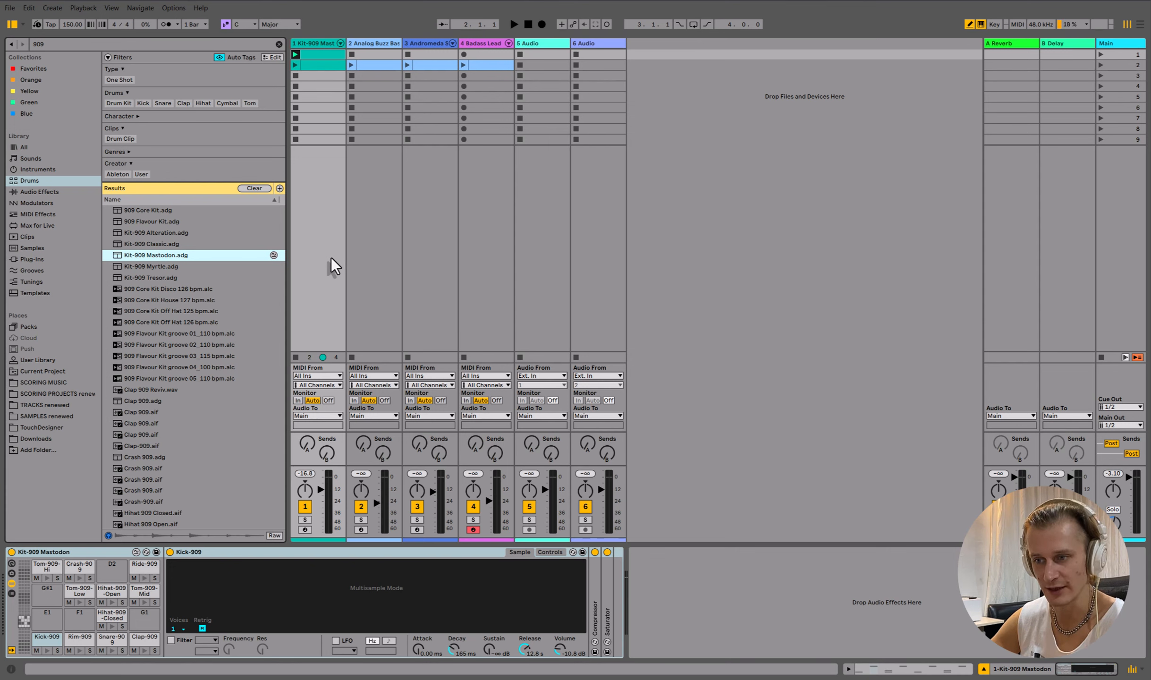
# - Reload the 909 Core Kit onto the drum track and play back the drum pattern
pyautogui.doubleClick(165, 212)
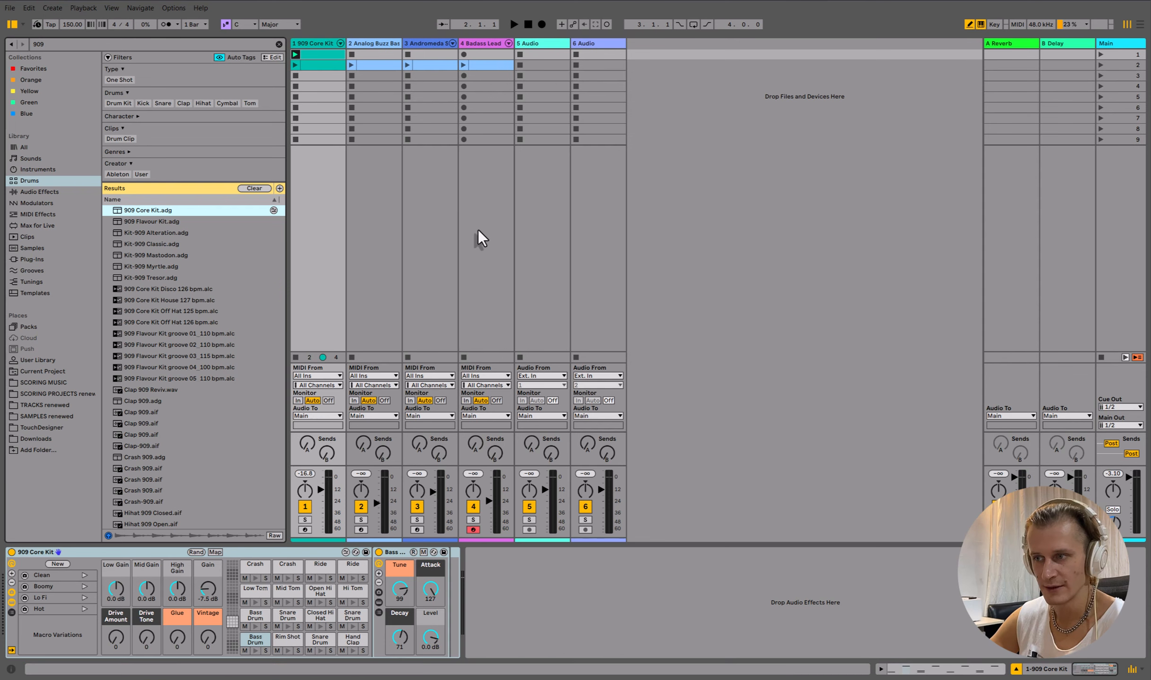
pyautogui.click(331, 54)
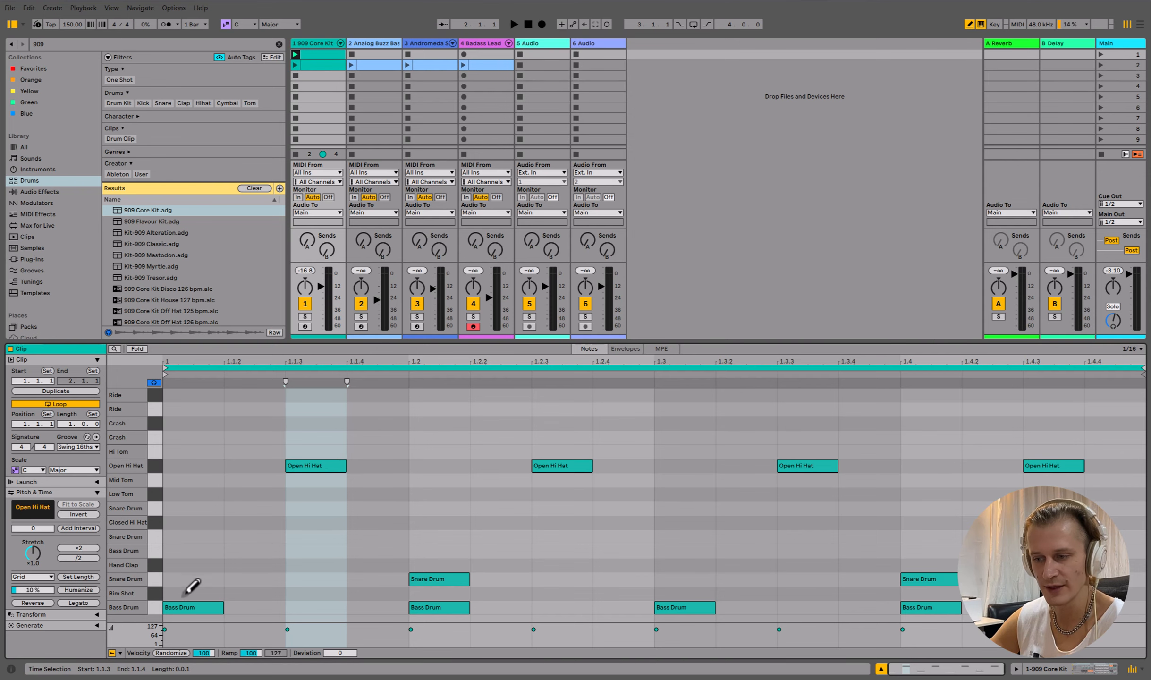
pyautogui.click(322, 43)
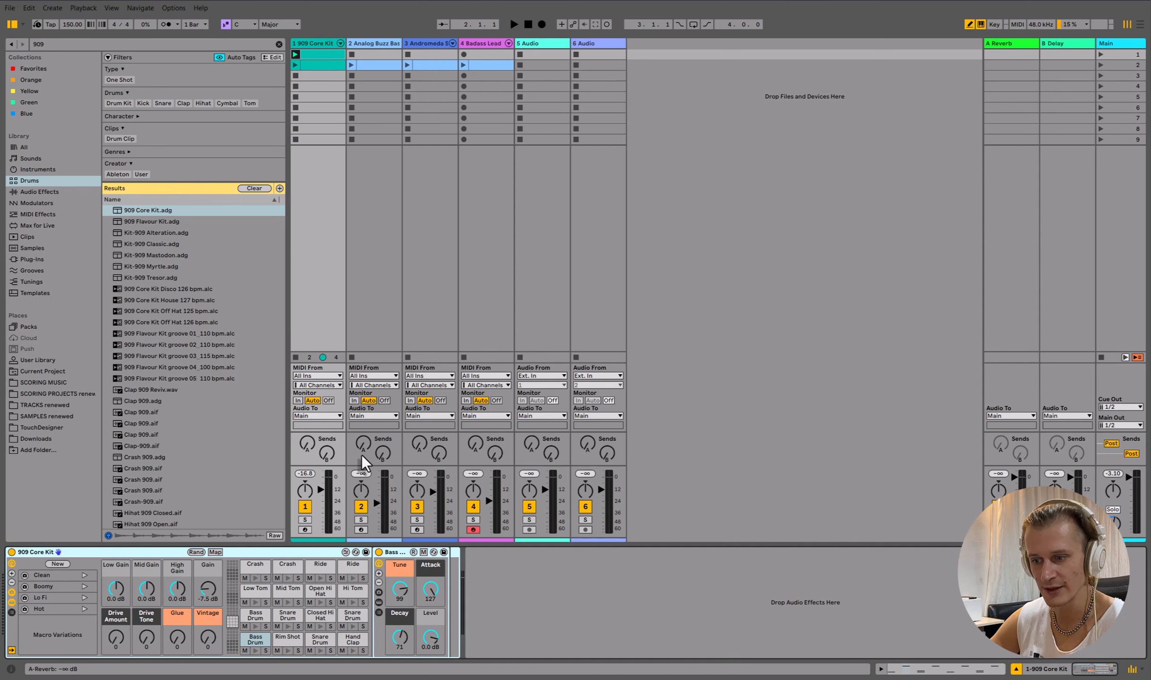
pyautogui.press('space')
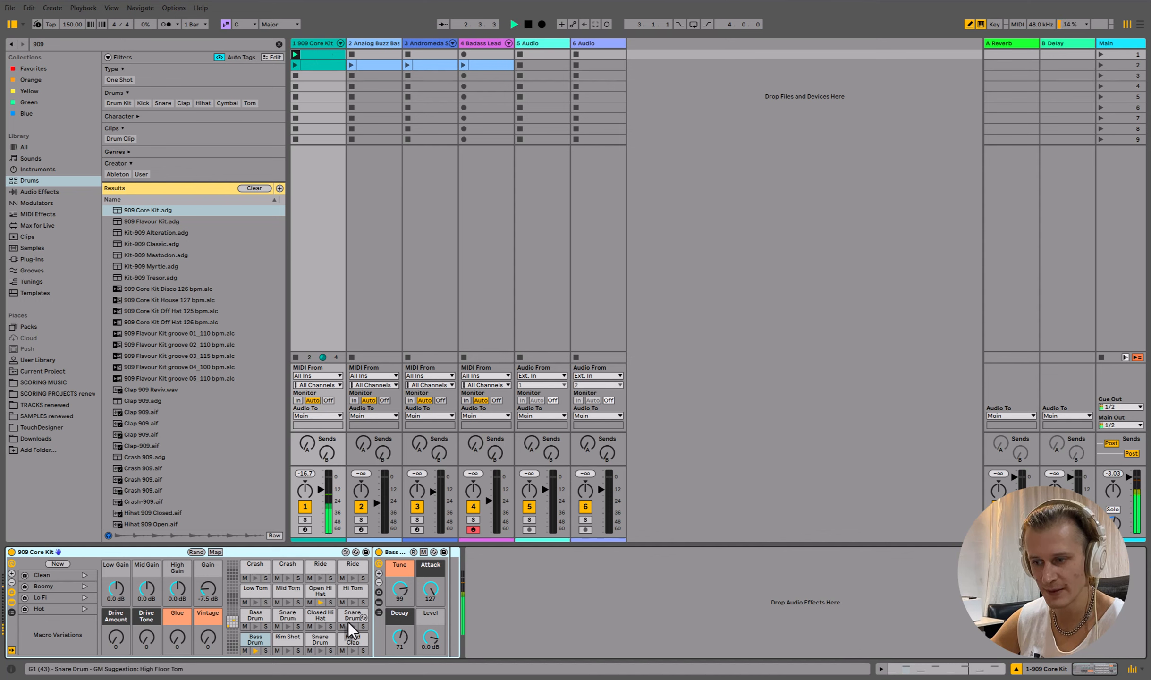
pyautogui.press('space')
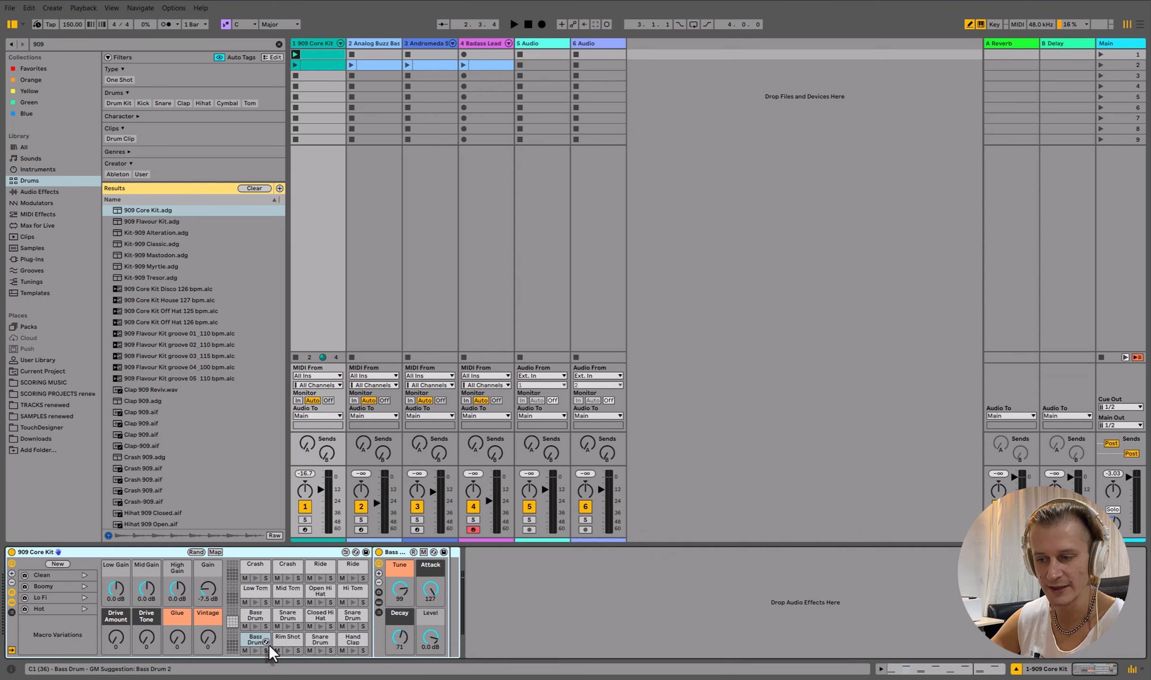
# - Search for delay and add the Delay audio effect to the Open Hi Hat pad's chain
pyautogui.click(317, 592)
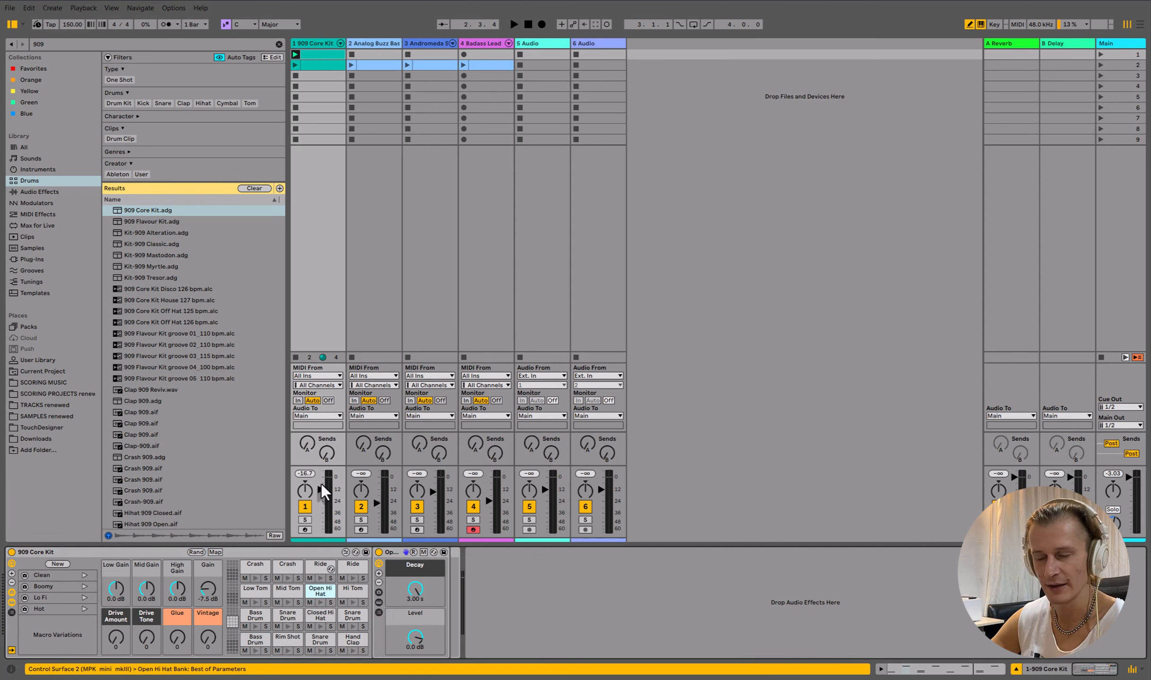
pyautogui.click(77, 43)
pyautogui.write('del')
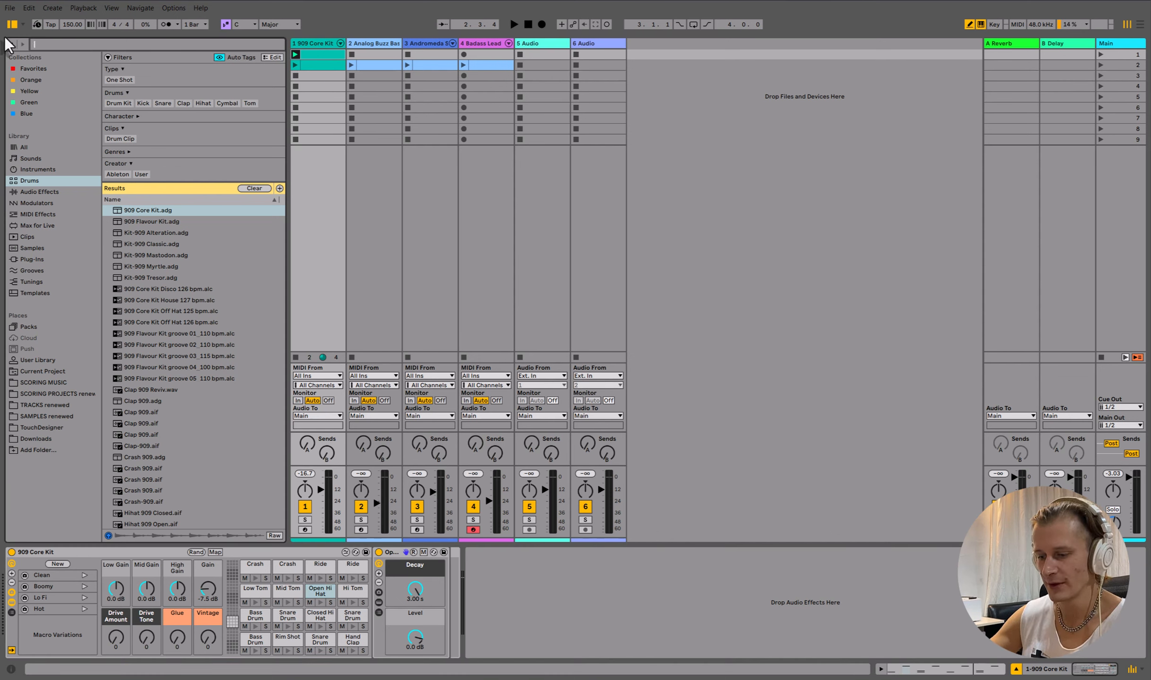
pyautogui.write('ay')
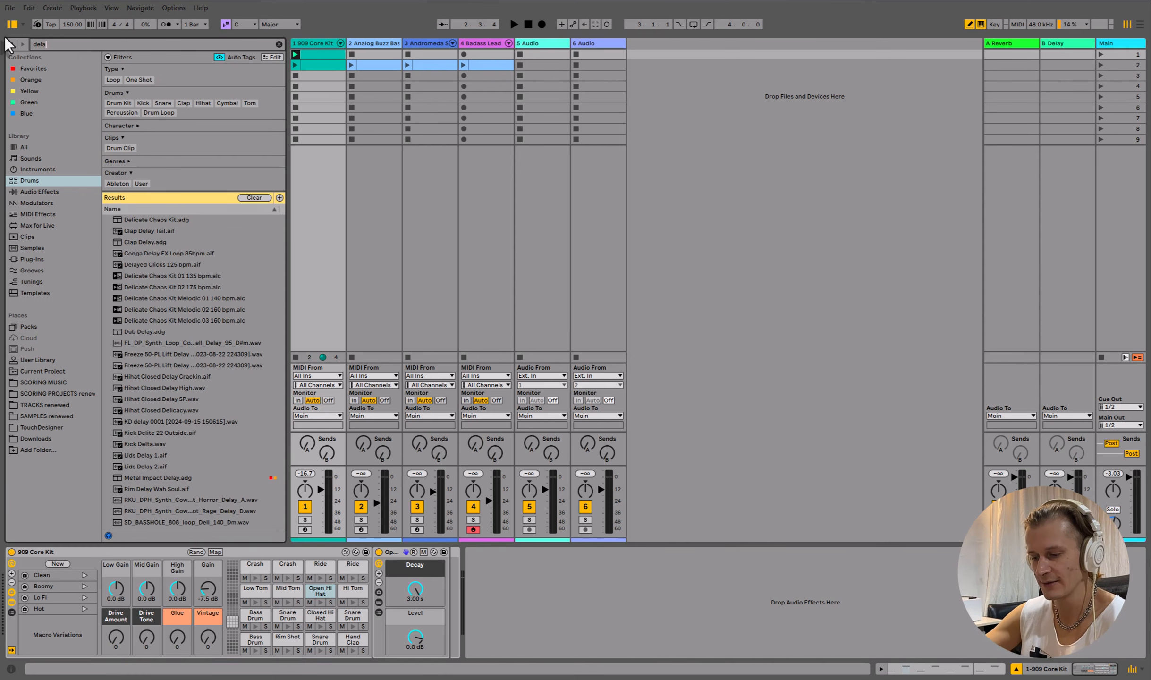
pyautogui.click(40, 192)
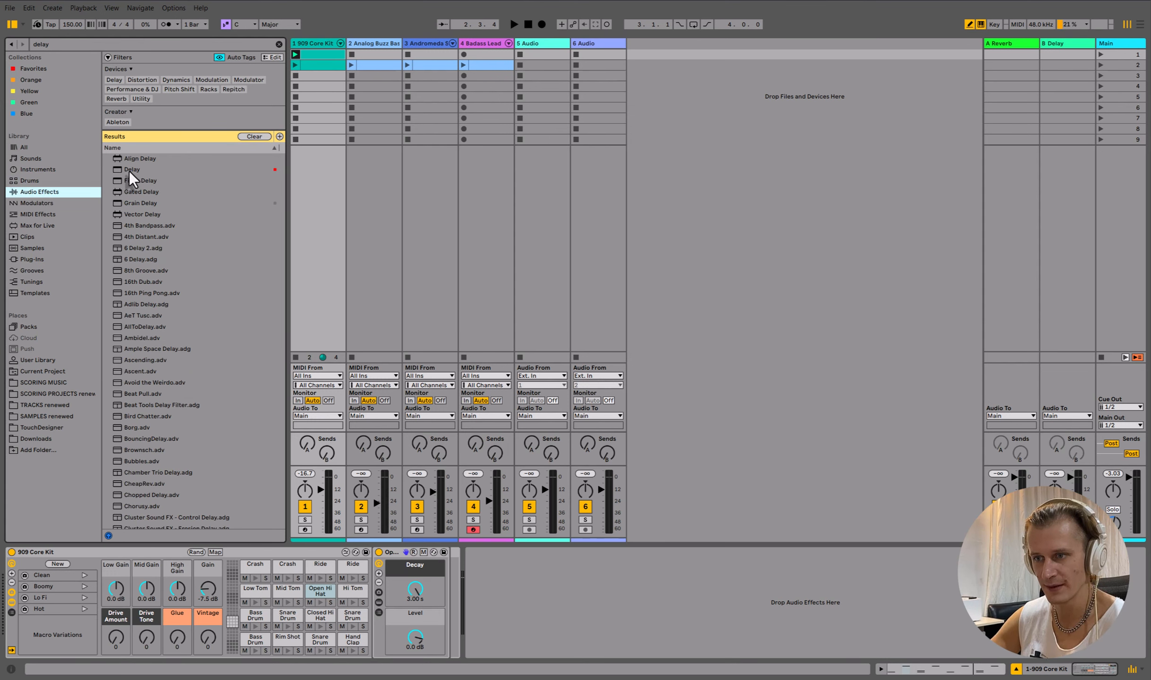
pyautogui.moveTo(129, 170); pyautogui.dragTo(321, 602)
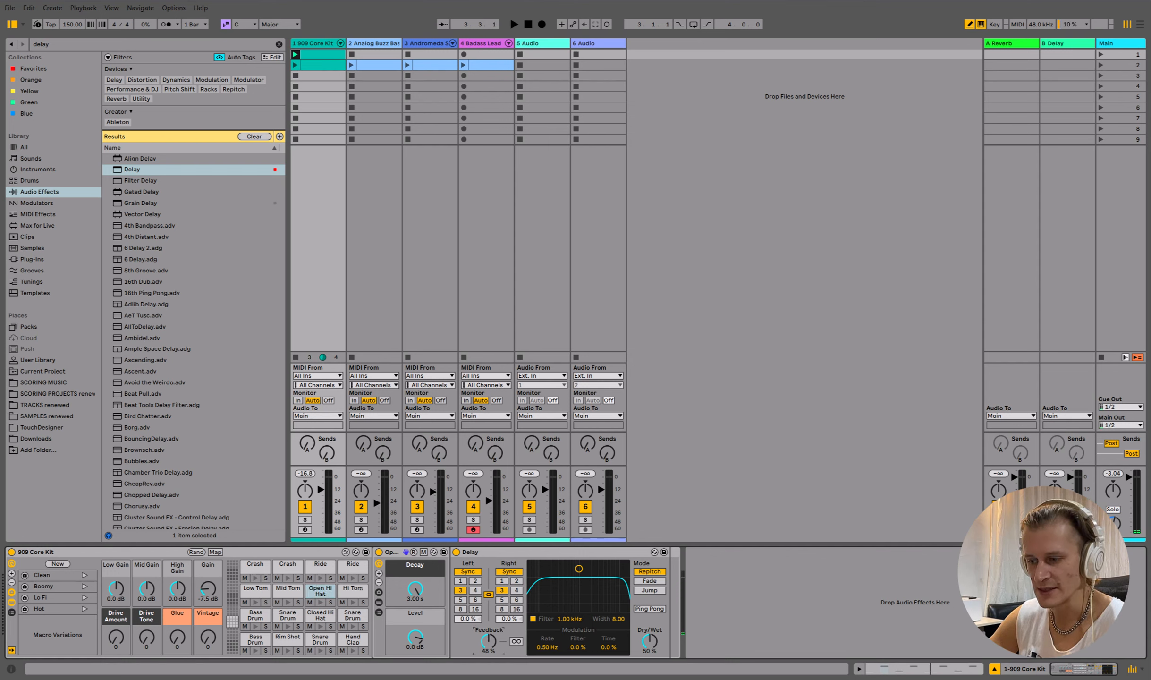
# - Set the Delay's feedback to 12% and dry/wet to 18%, with Ping Pong enabled
pyautogui.click(488, 641)
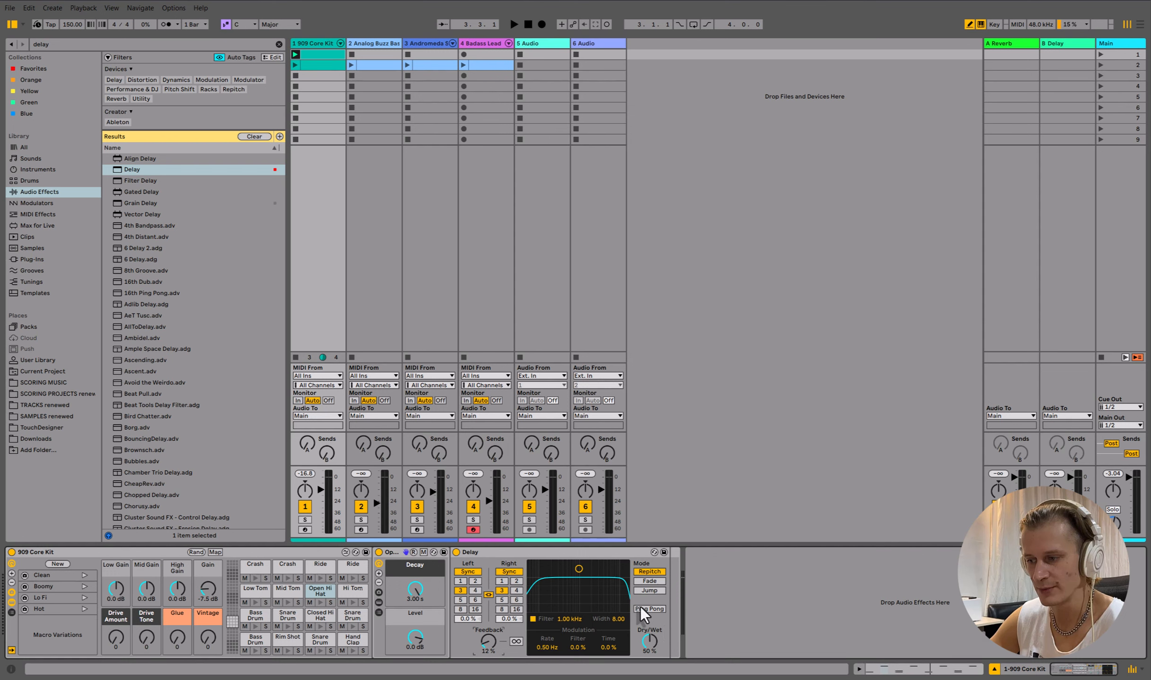
pyautogui.moveTo(648, 638); pyautogui.dragTo(647, 670)
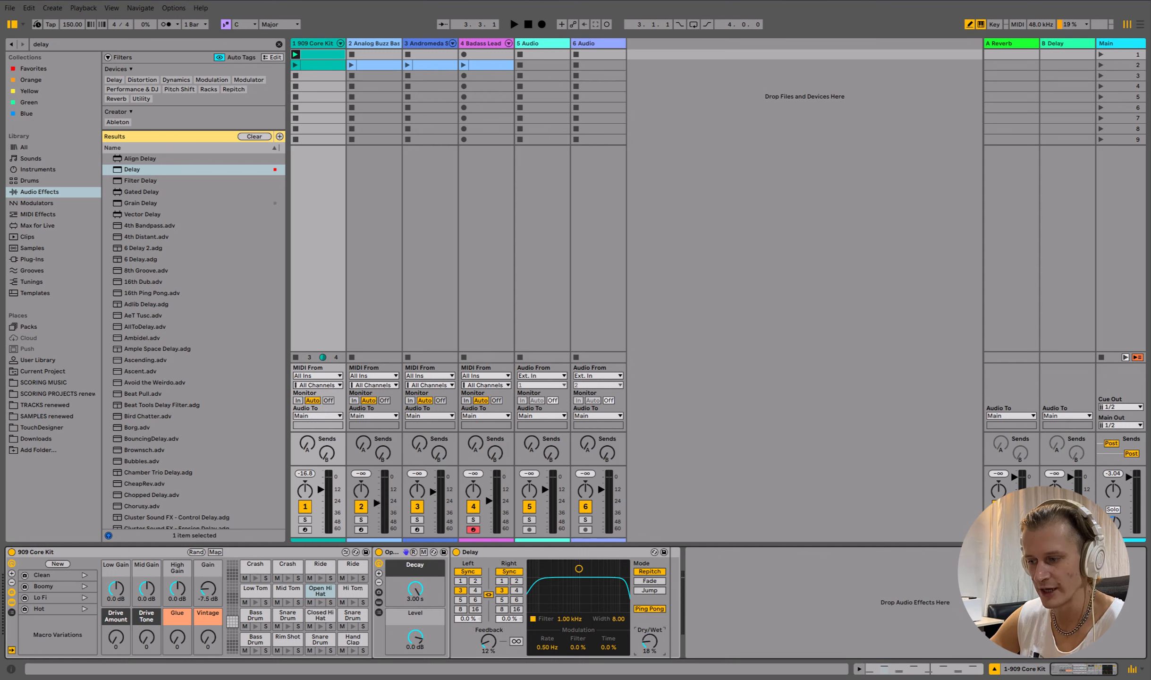
# - Audition the pattern while raising the kit's Drive Amount to 99, Drive Tone to 122 and Vintage to 127
pyautogui.press('space')
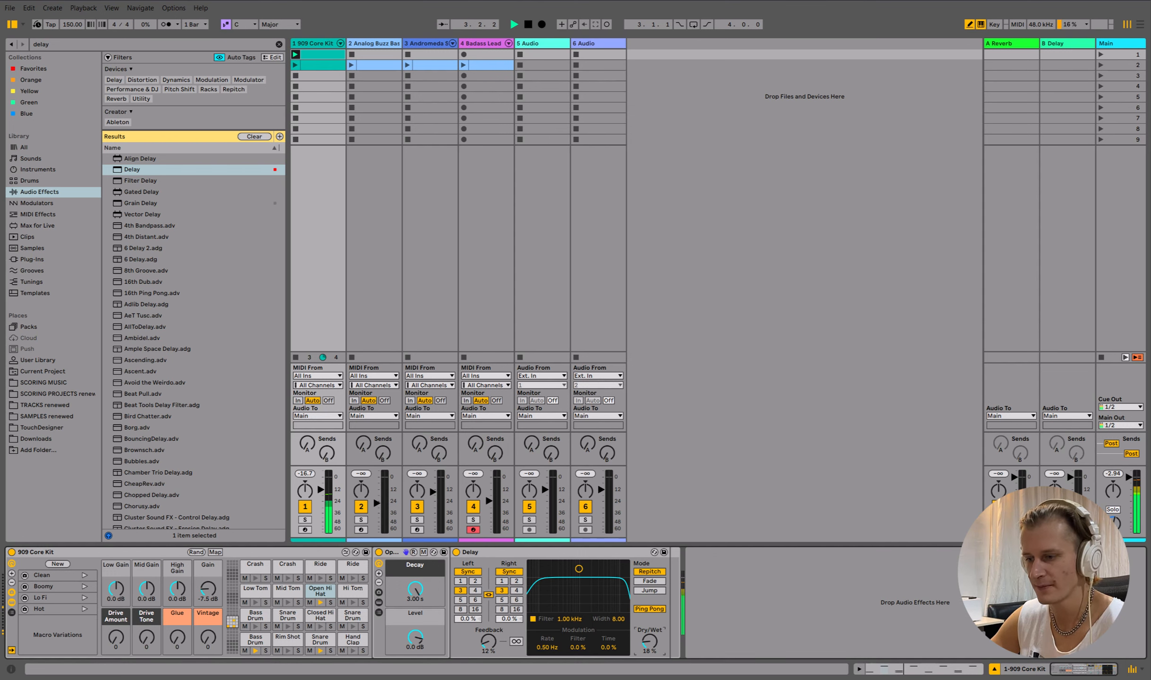
pyautogui.press('space')
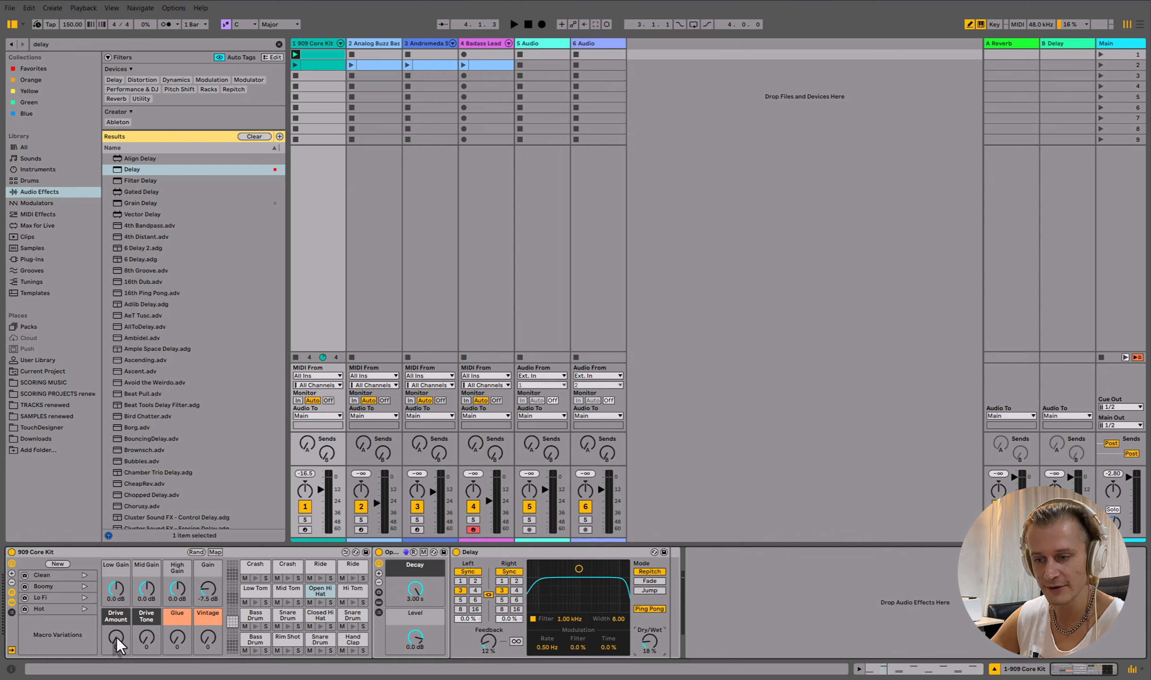
pyautogui.moveTo(117, 638); pyautogui.dragTo(117, 591)
pyautogui.press('space')
pyautogui.moveTo(153, 635); pyautogui.dragTo(152, 577)
pyautogui.moveTo(205, 639); pyautogui.dragTo(205, 578)
pyautogui.press('space')
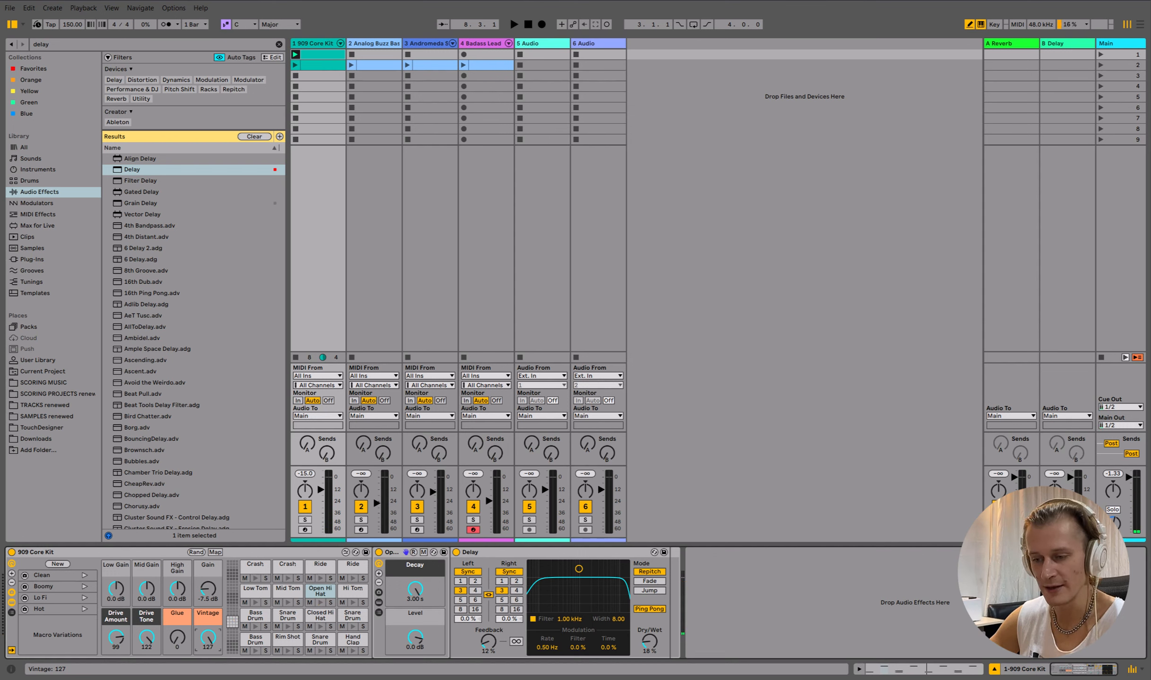
# - Automate the Vintage macro in the drum clip as a ramp rising from 0 to 127 over the last bar
pyautogui.rightClick(206, 638)
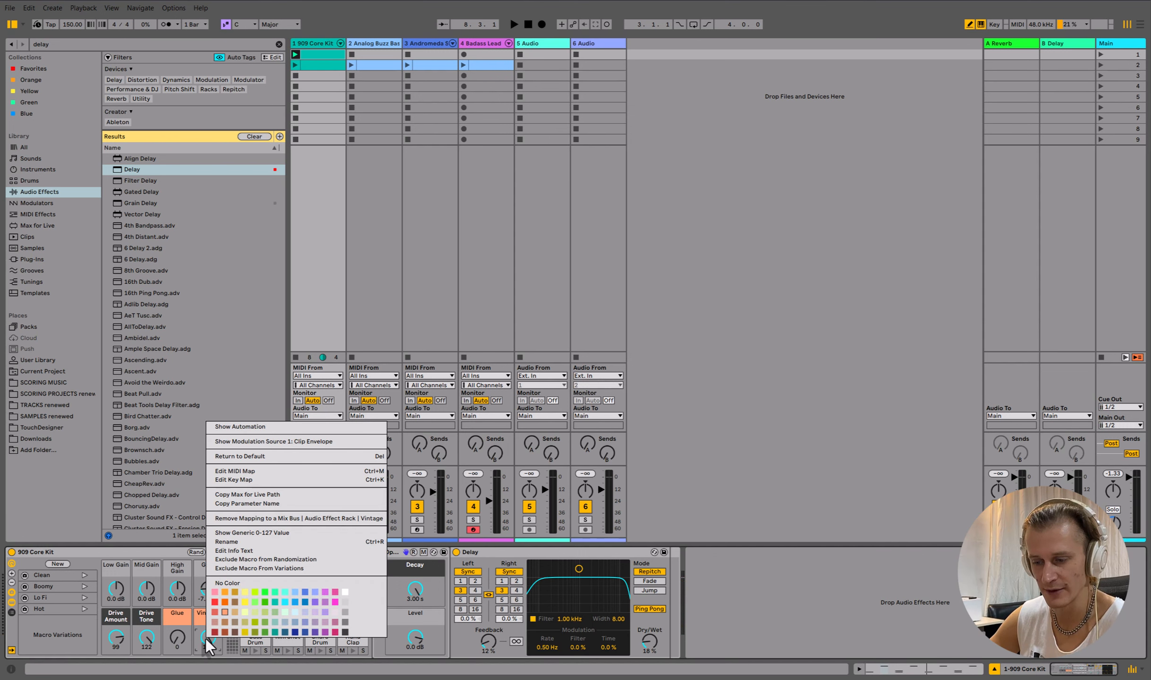
pyautogui.click(327, 427)
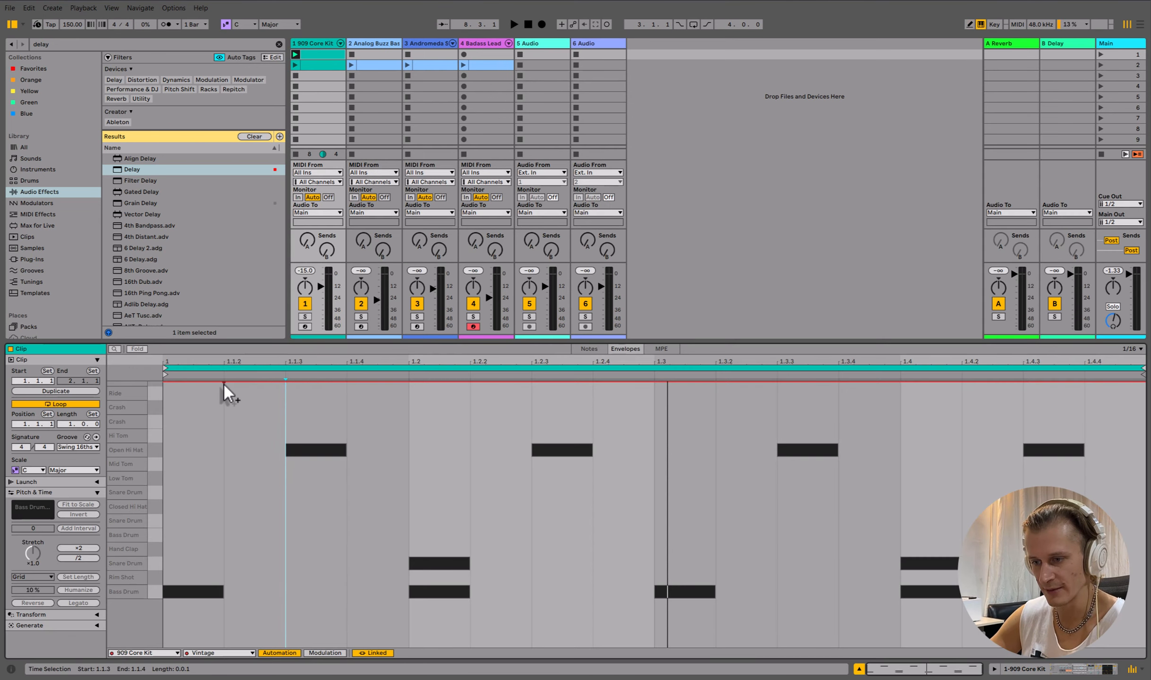
pyautogui.moveTo(223, 384); pyautogui.dragTo(225, 646)
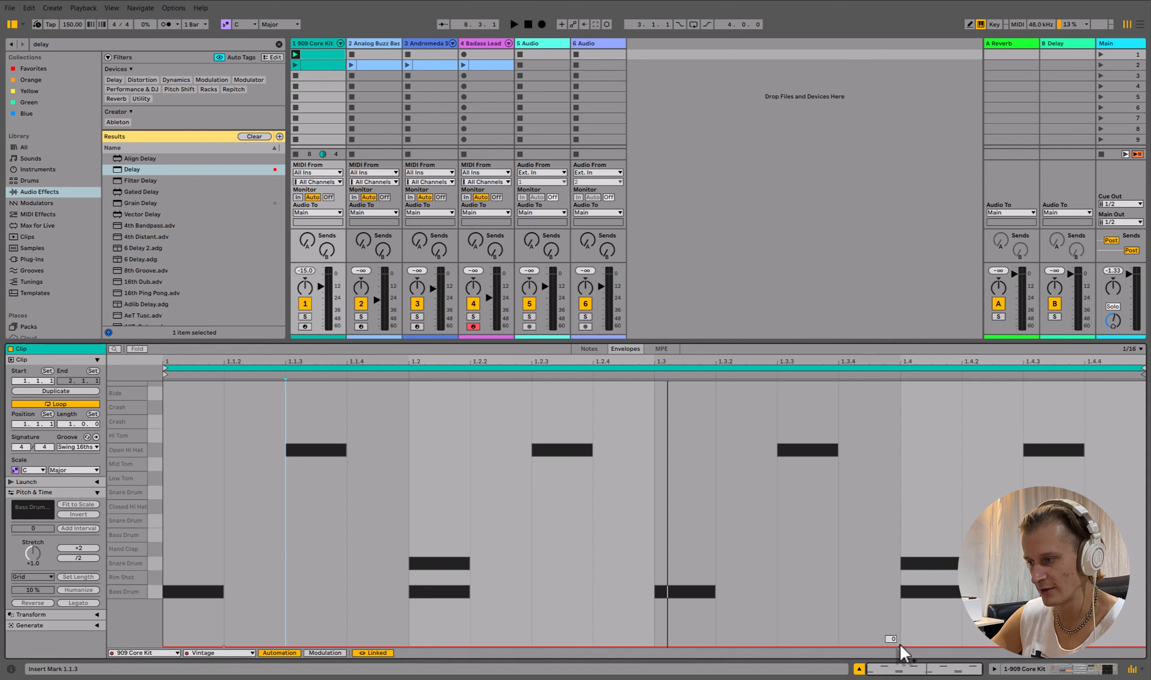
pyautogui.moveTo(1085, 646); pyautogui.dragTo(1084, 382)
pyautogui.press('space')
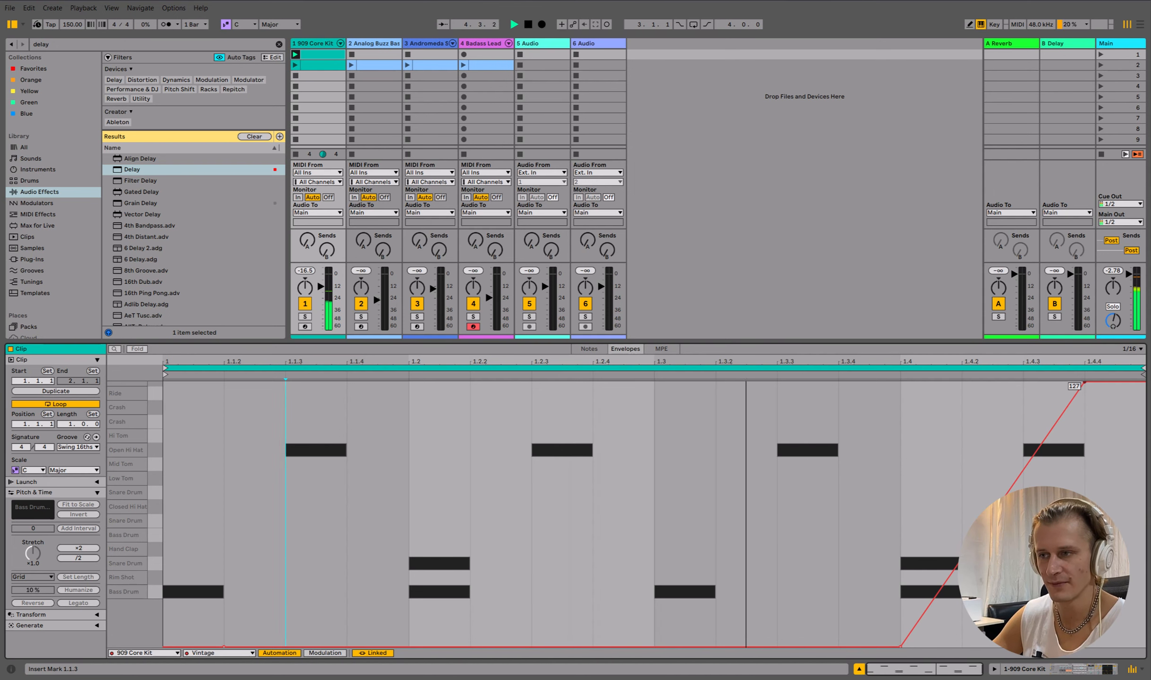
# - Insert a new MIDI track next to the drum track and load the 16 Snares kit onto it
pyautogui.click(314, 44)
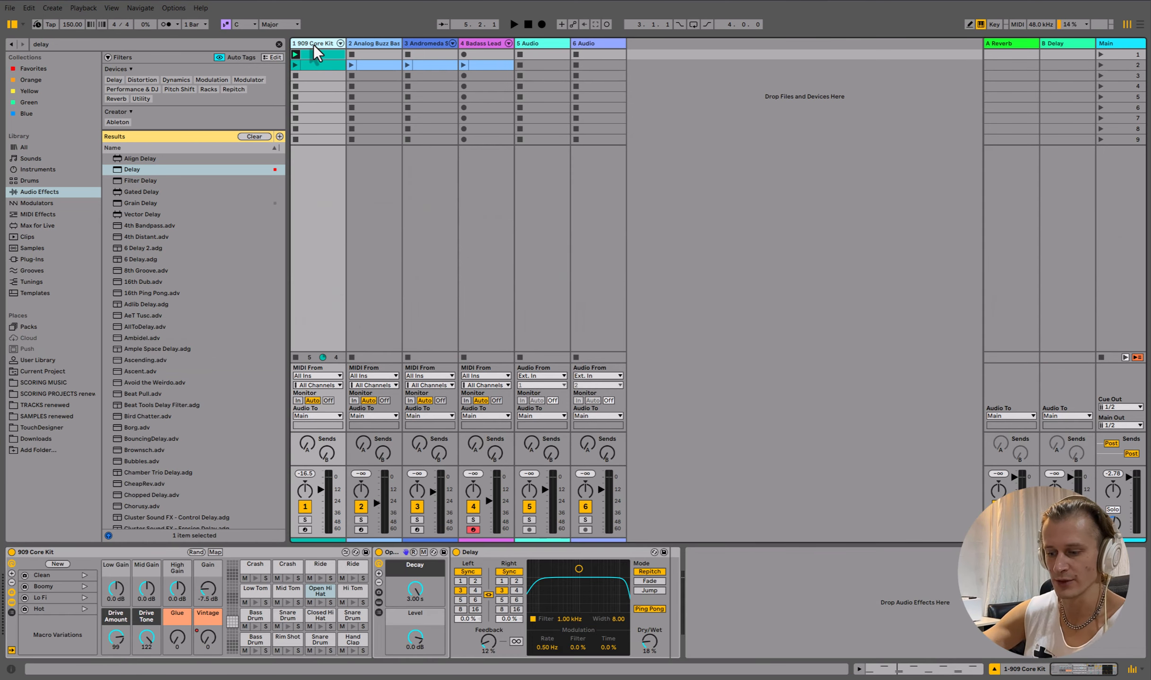
pyautogui.hotkey('ctrl', 'shift', 't')
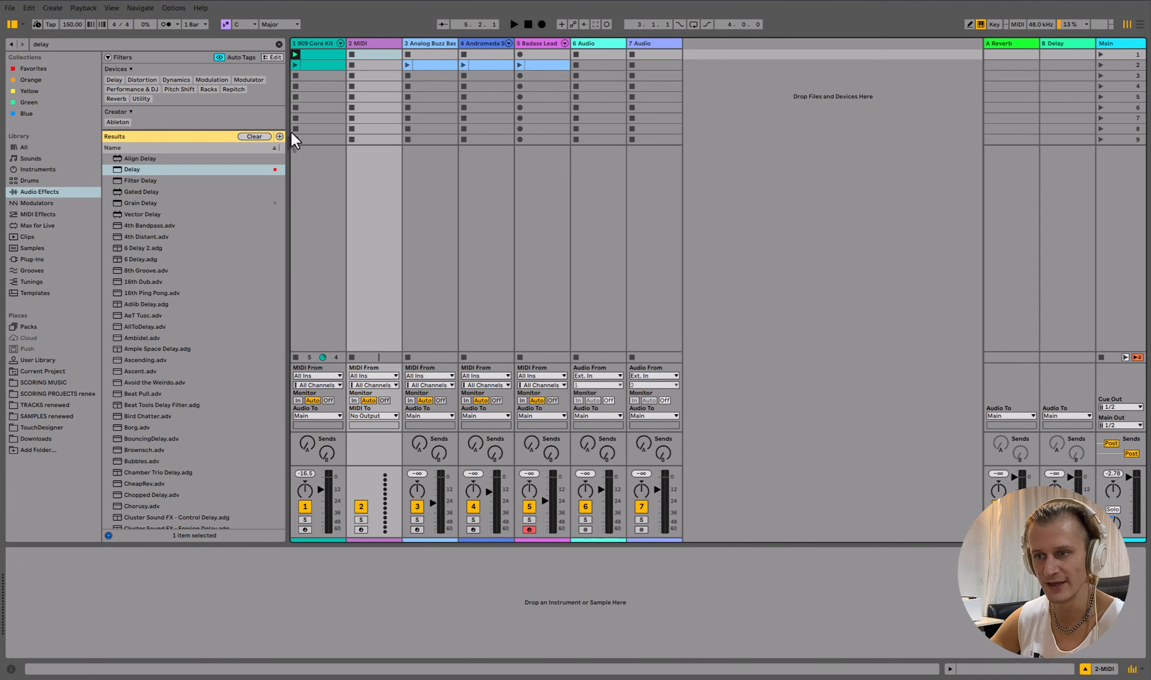
pyautogui.click(32, 181)
pyautogui.click(279, 45)
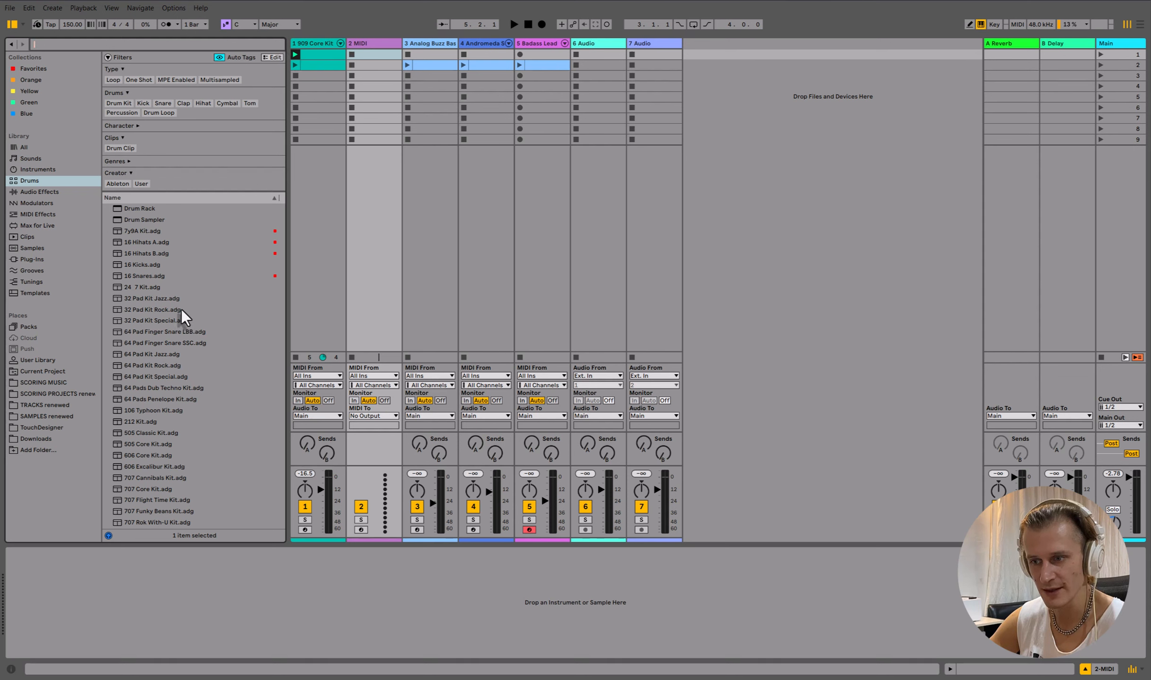
pyautogui.click(148, 276)
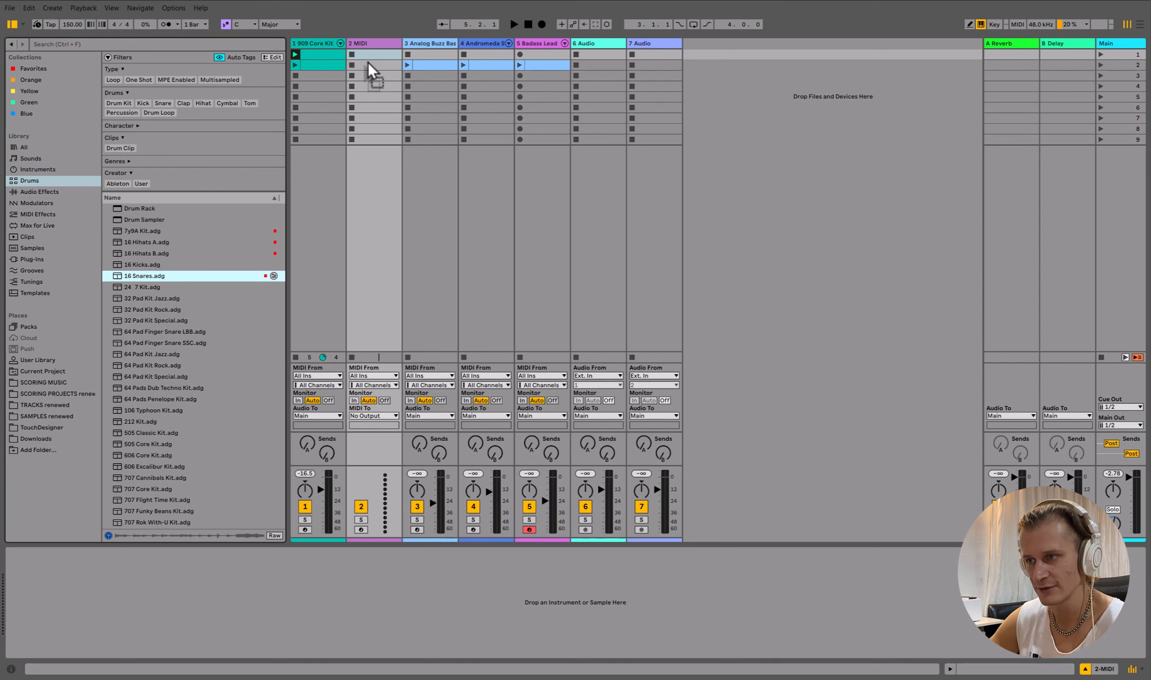
pyautogui.moveTo(368, 62); pyautogui.dragTo(368, 62)
# - Create a clip on the snares track and draw two snare_KW notes in it
pyautogui.doubleClick(380, 54)
pyautogui.hotkey('ctrl', 'b')
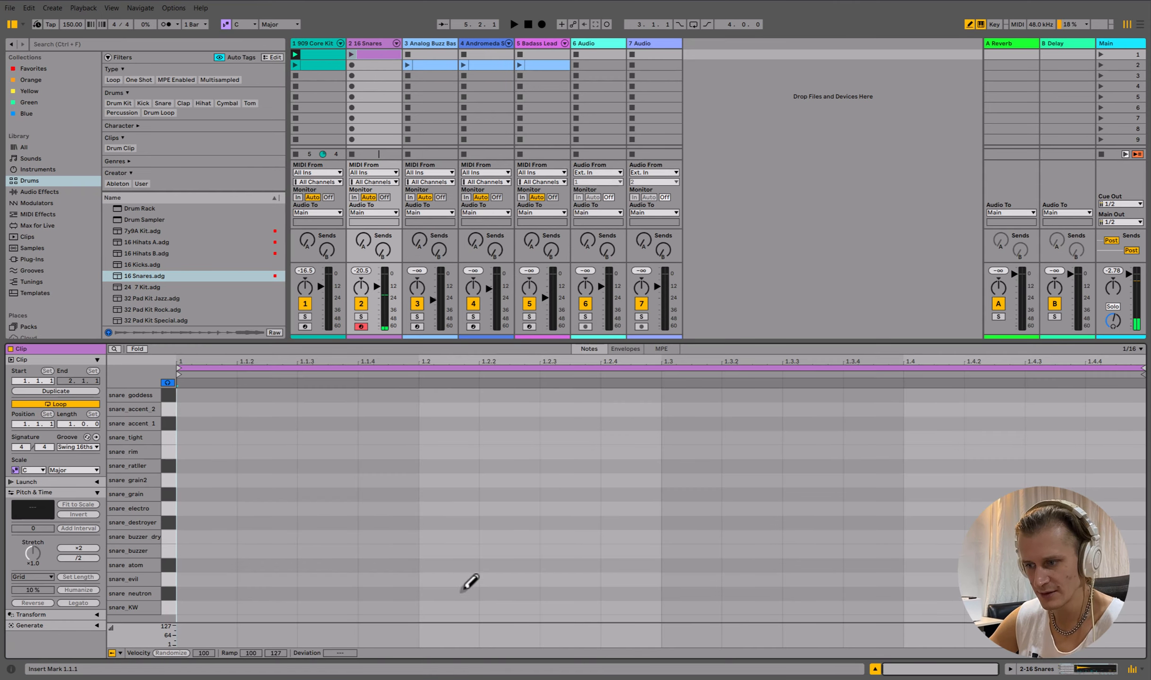
pyautogui.click(439, 607)
pyautogui.click(925, 607)
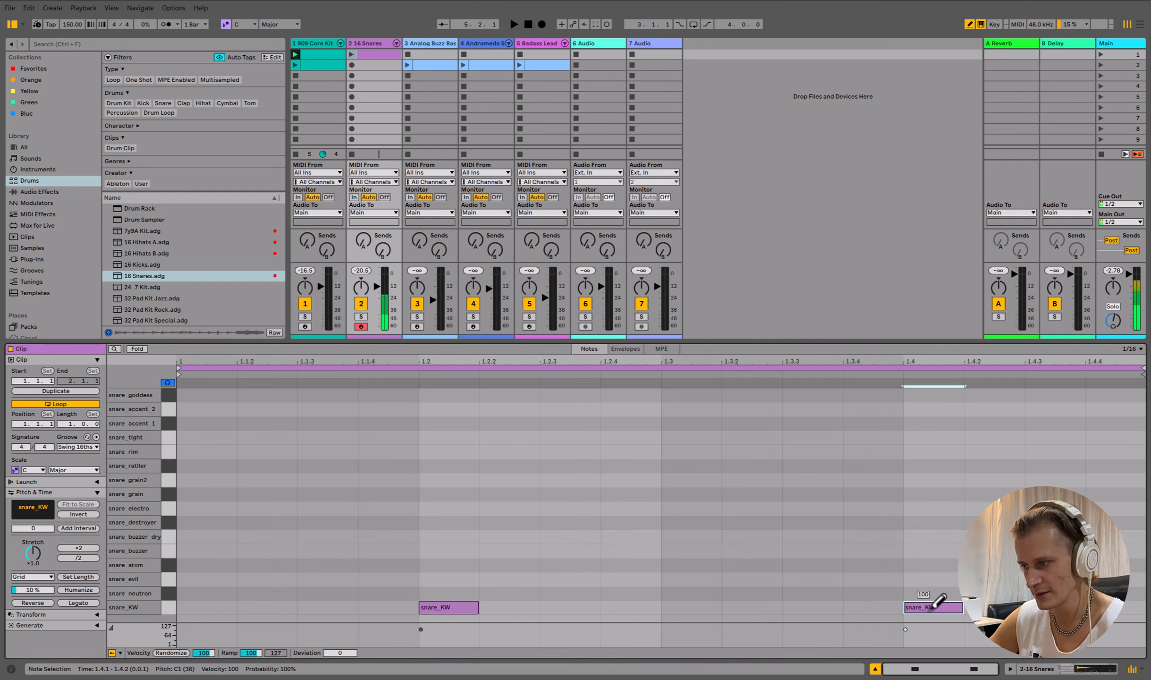
# - Set the snare clip's loop length to 4 bars
pyautogui.click(69, 425)
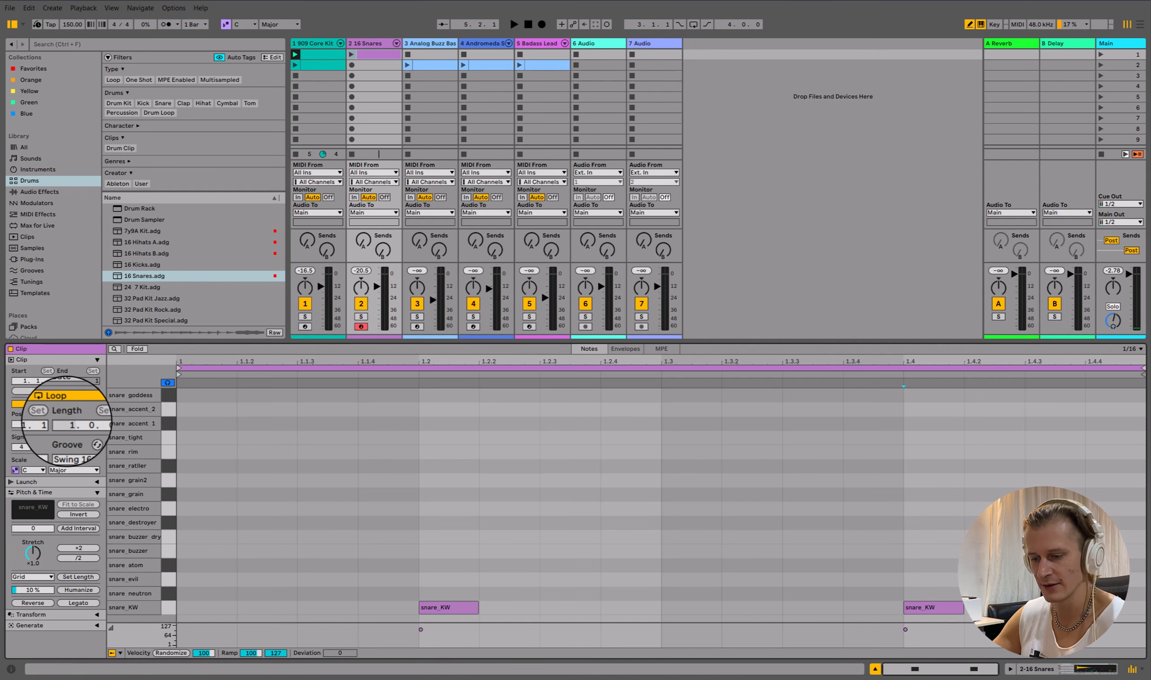
pyautogui.write('4')
pyautogui.press('Return')
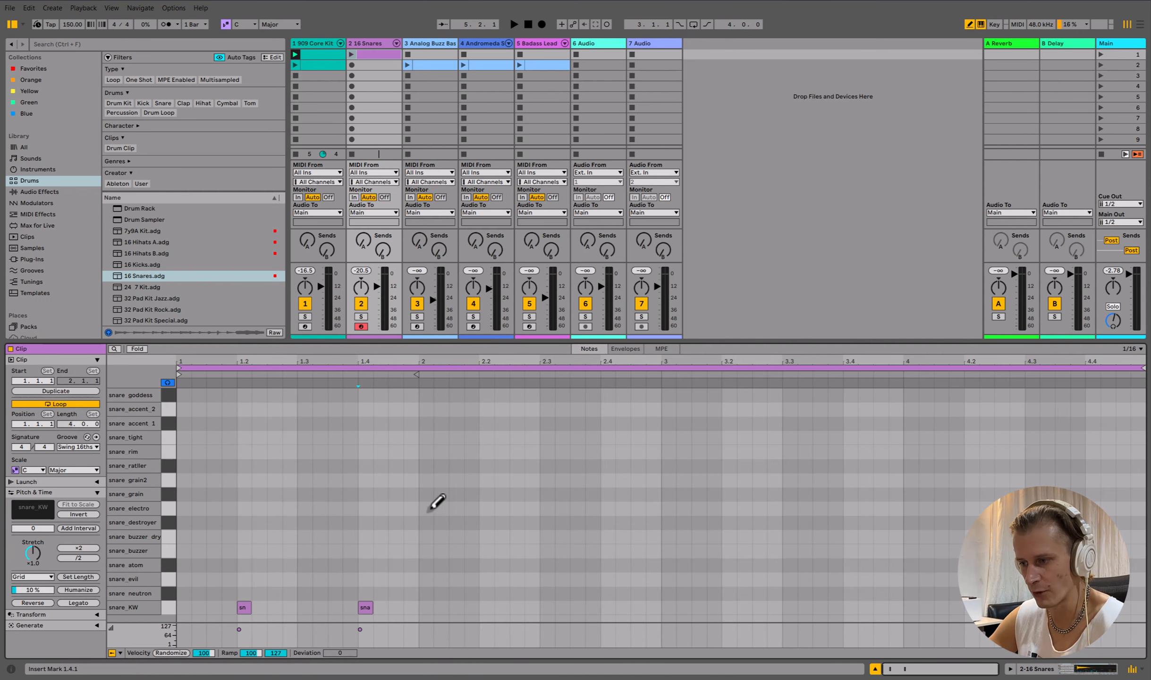
# - Select and duplicate the snare_KW notes so they repeat across all four bars
pyautogui.hotkey('ctrl', 'b')
pyautogui.moveTo(430, 518); pyautogui.dragTo(206, 650)
pyautogui.hotkey('ctrl', 'd')
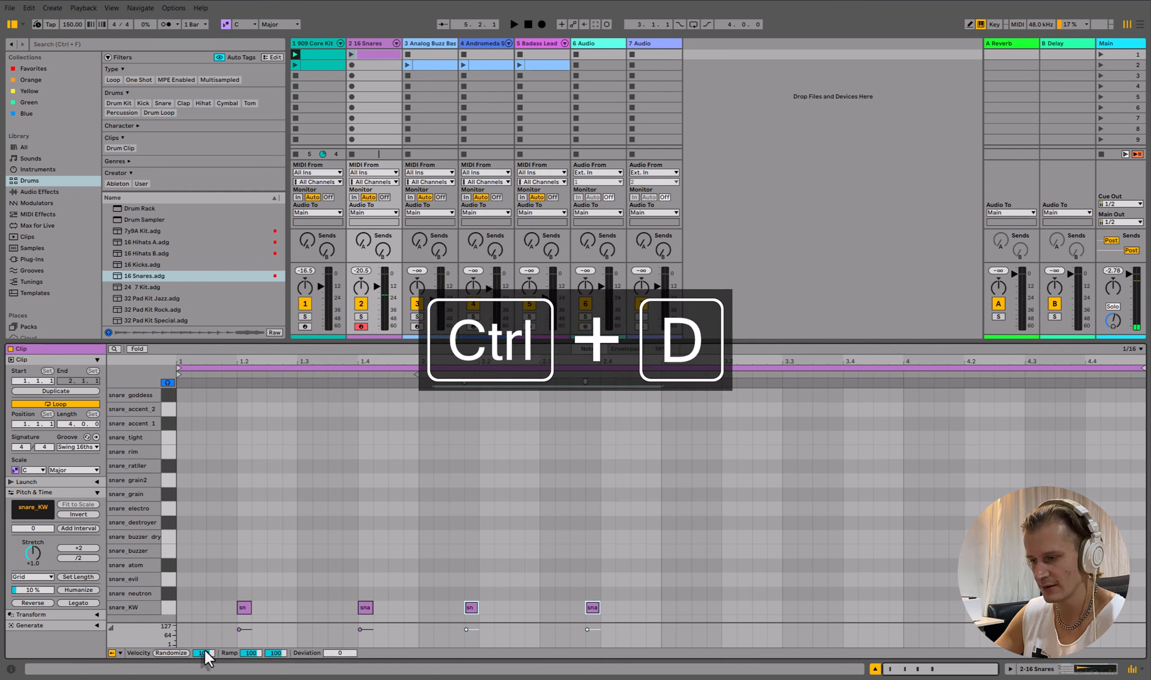
pyautogui.press('Right')
pyautogui.moveTo(225, 588); pyautogui.dragTo(808, 626)
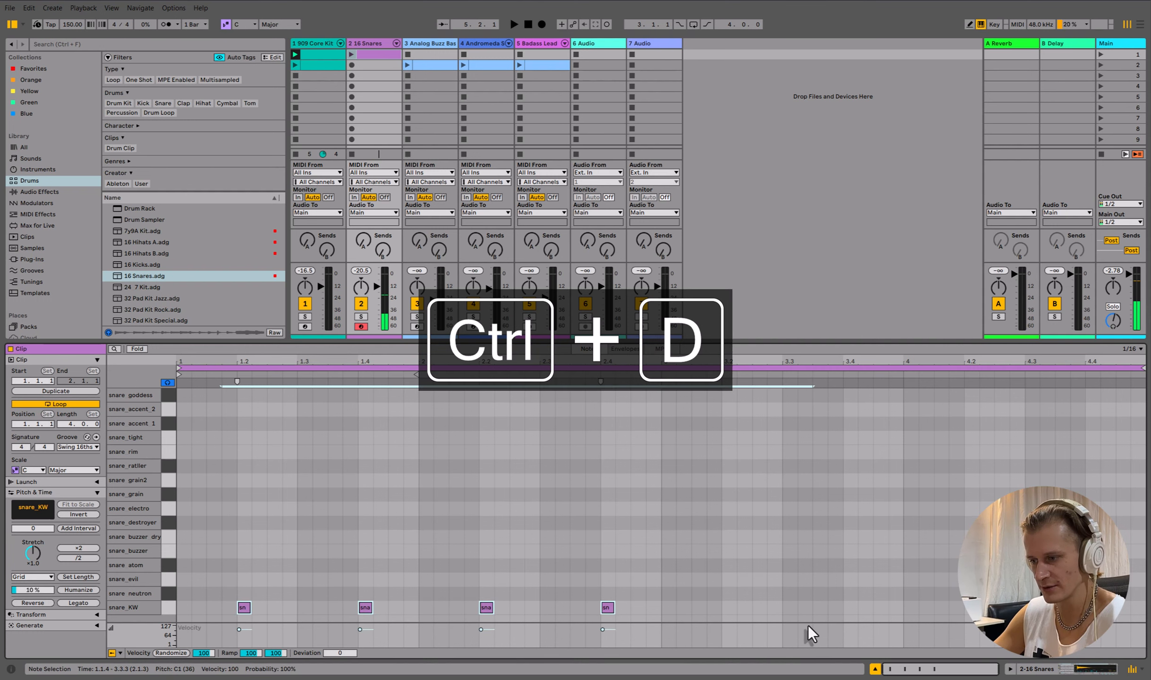
pyautogui.hotkey('ctrl', 'd')
pyautogui.press('Left')
pyautogui.press('Left')
pyautogui.press('Left')
pyautogui.press('Left')
pyautogui.press('Left')
pyautogui.press('Left')
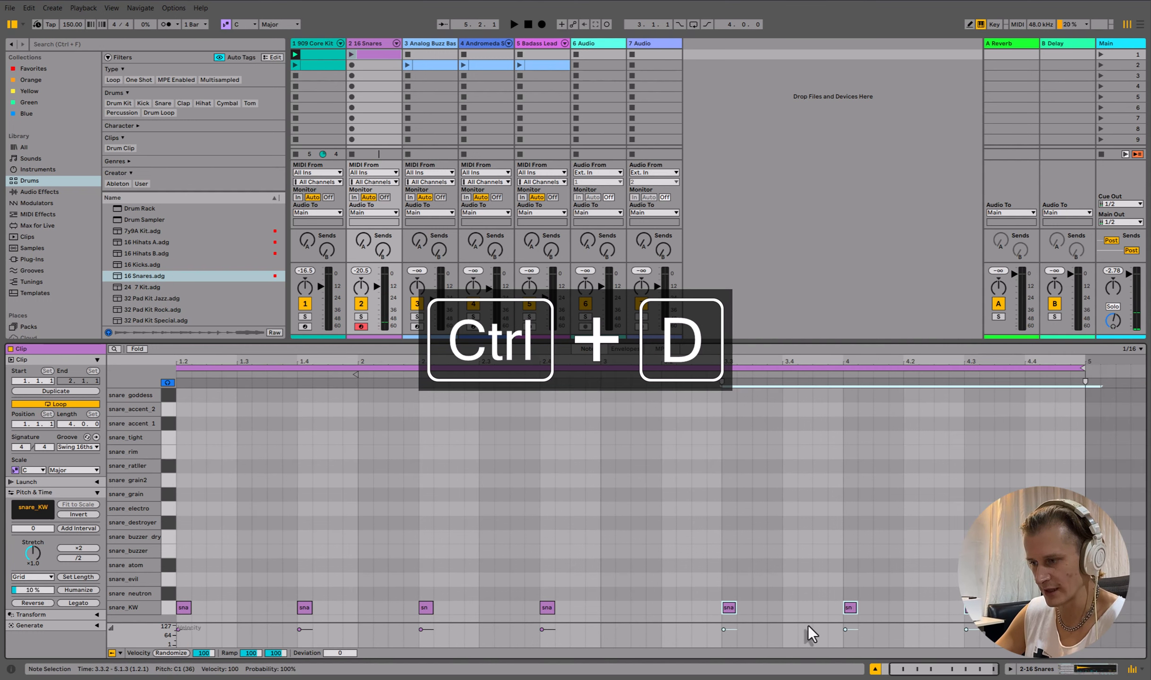
pyautogui.hscroll(-2, 808, 625)
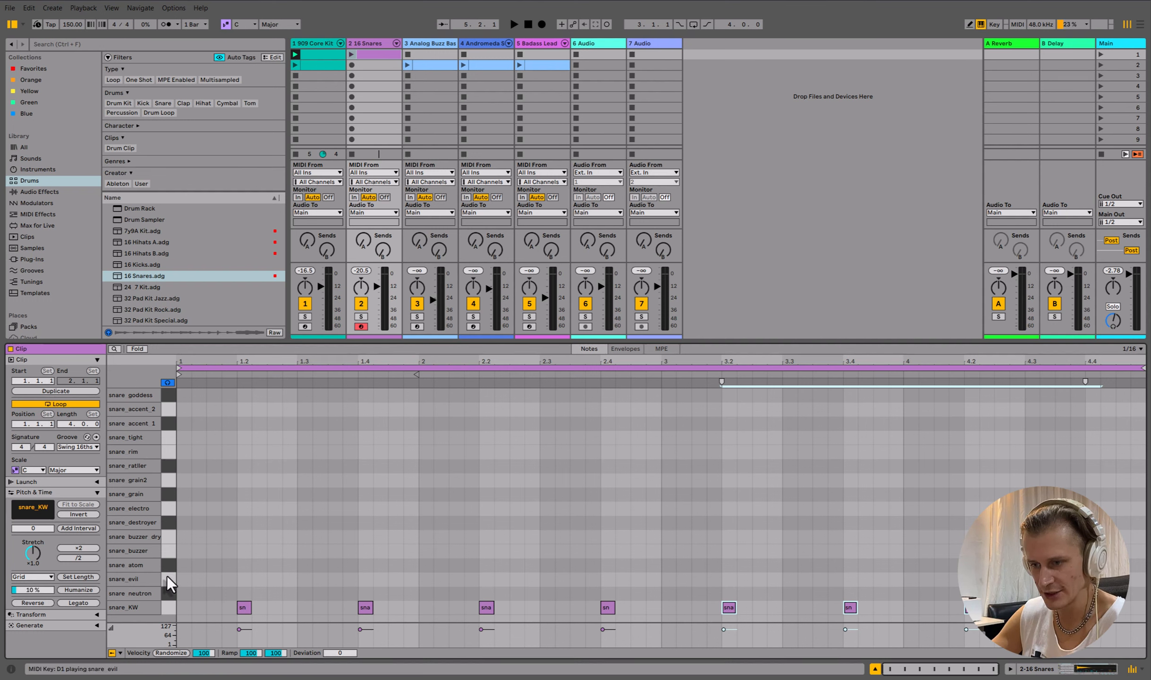
# - Add a snare_exil note, a snare_grain note and four snare_rim notes across the snare clip
pyautogui.doubleClick(590, 579)
pyautogui.doubleClick(1075, 496)
pyautogui.press('b')
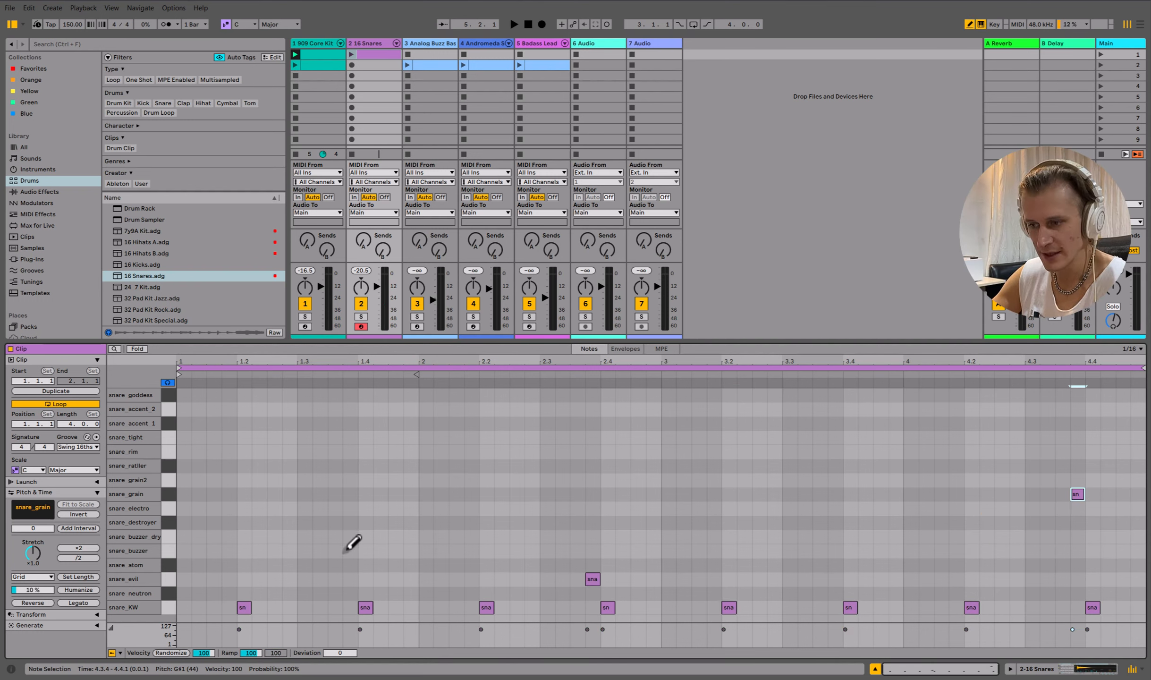
pyautogui.click(366, 451)
pyautogui.click(608, 452)
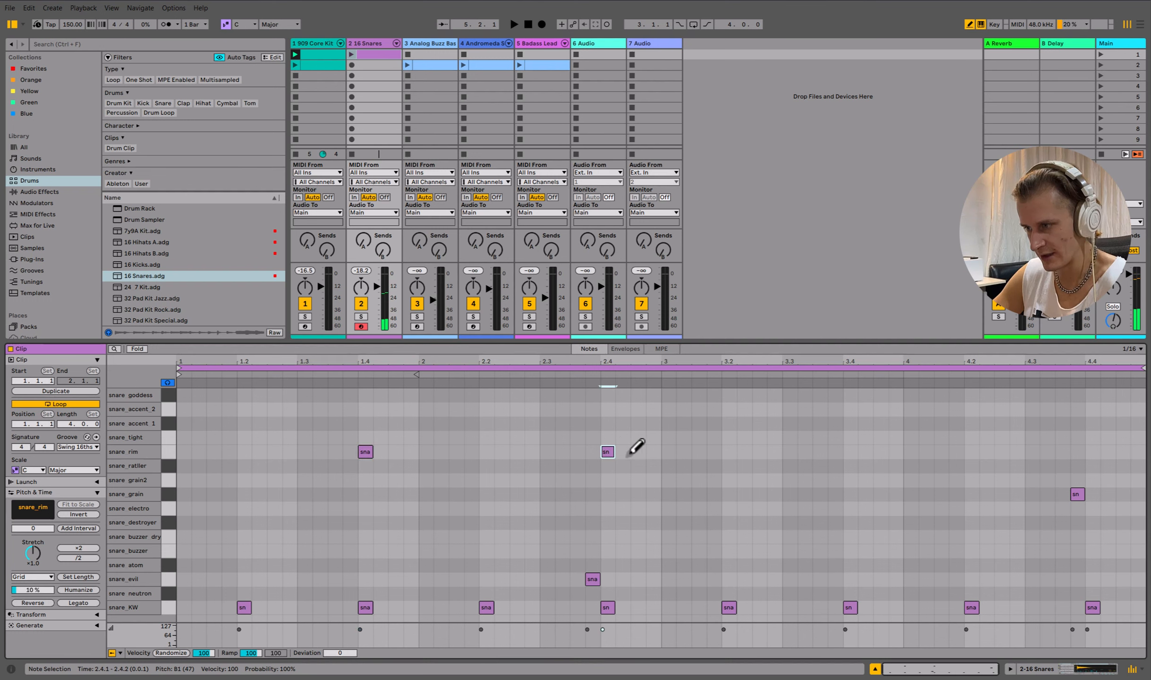
pyautogui.click(850, 452)
pyautogui.click(1092, 452)
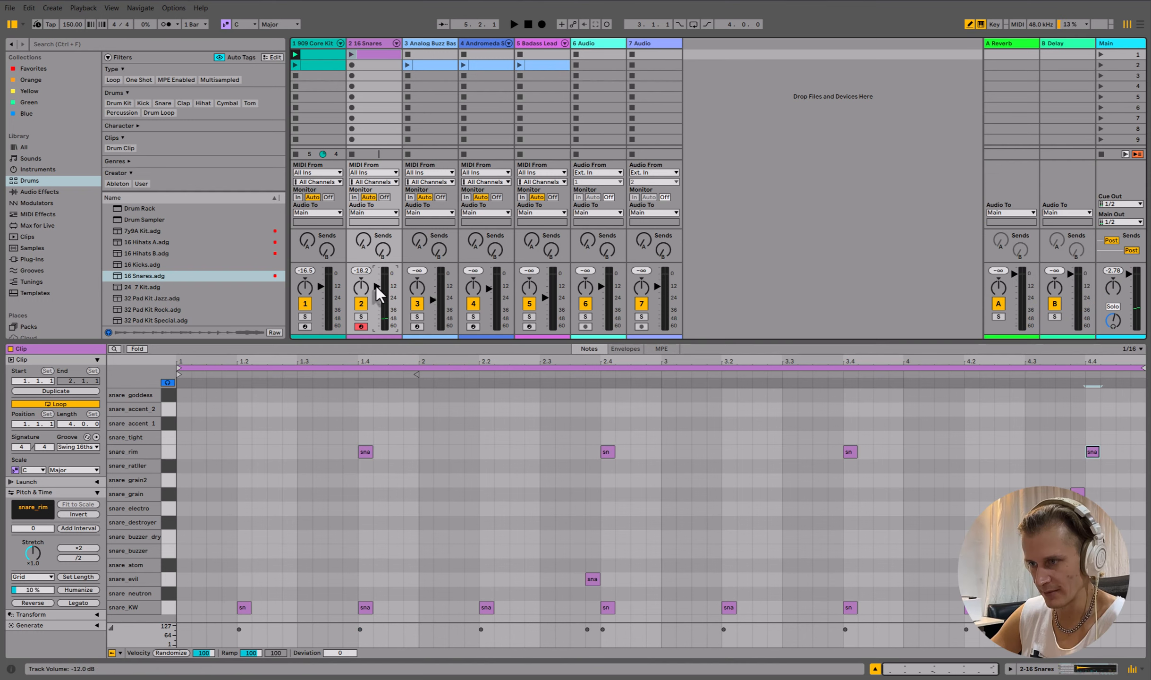
# - Lower the snares track's volume slightly and launch the first scene
pyautogui.moveTo(377, 287); pyautogui.dragTo(377, 296)
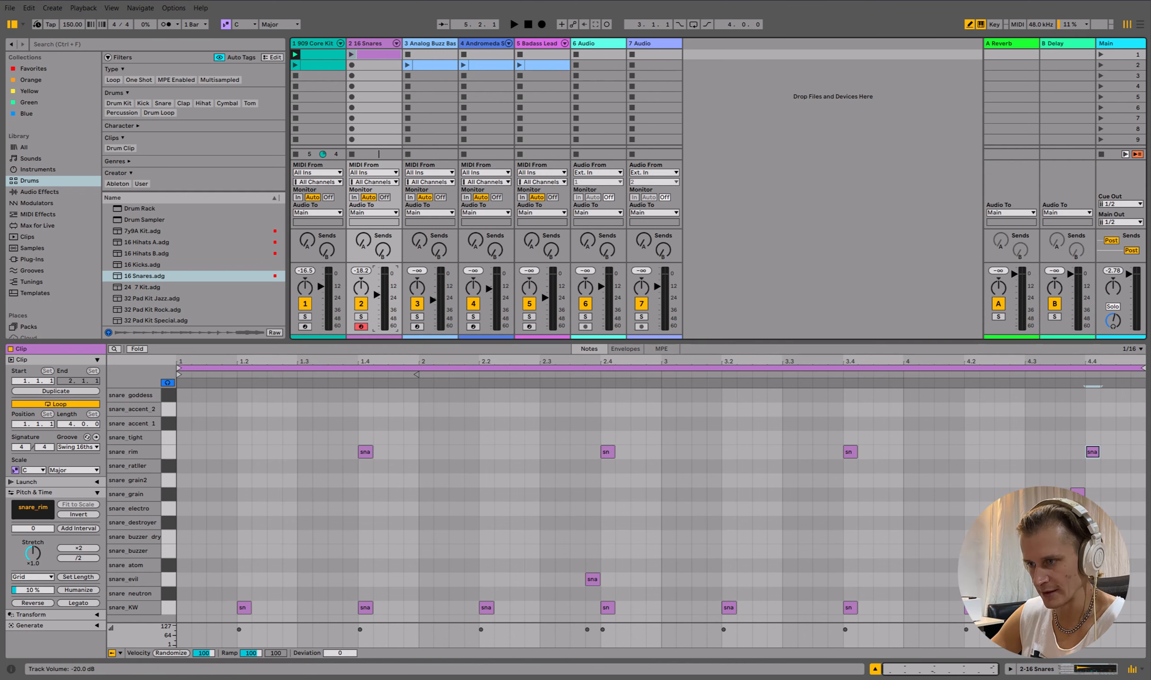
pyautogui.click(1100, 55)
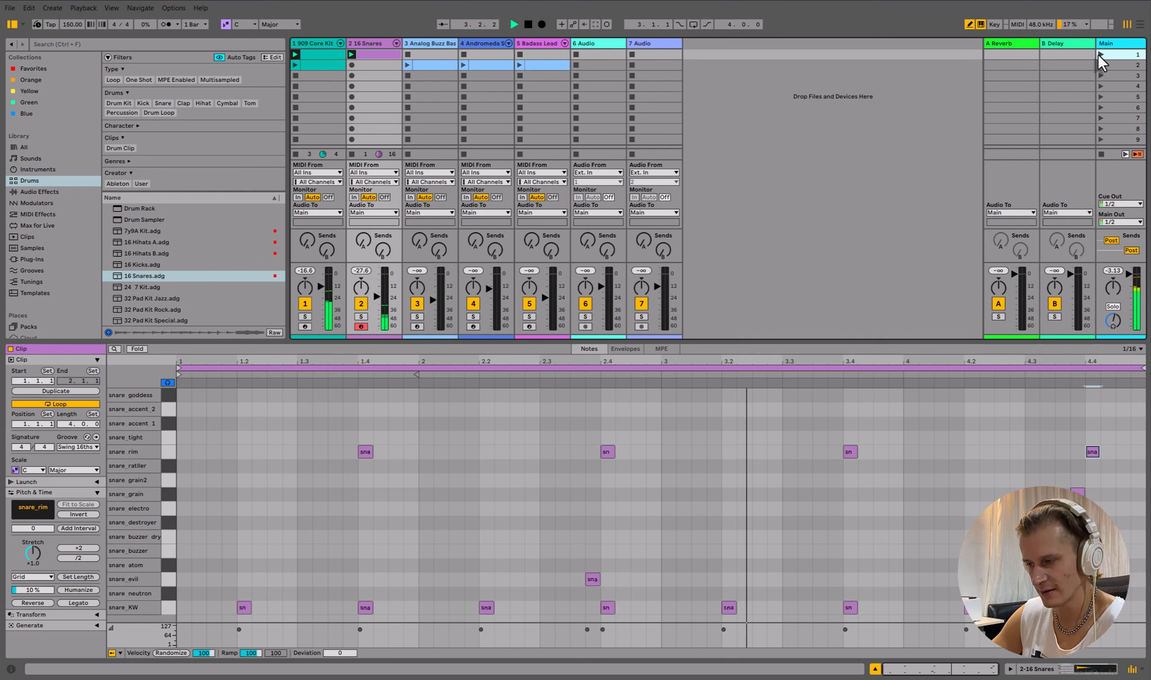
# - Lower the end point of the Vintage automation ramp in the 909 Core Kit clip
pyautogui.click(314, 55)
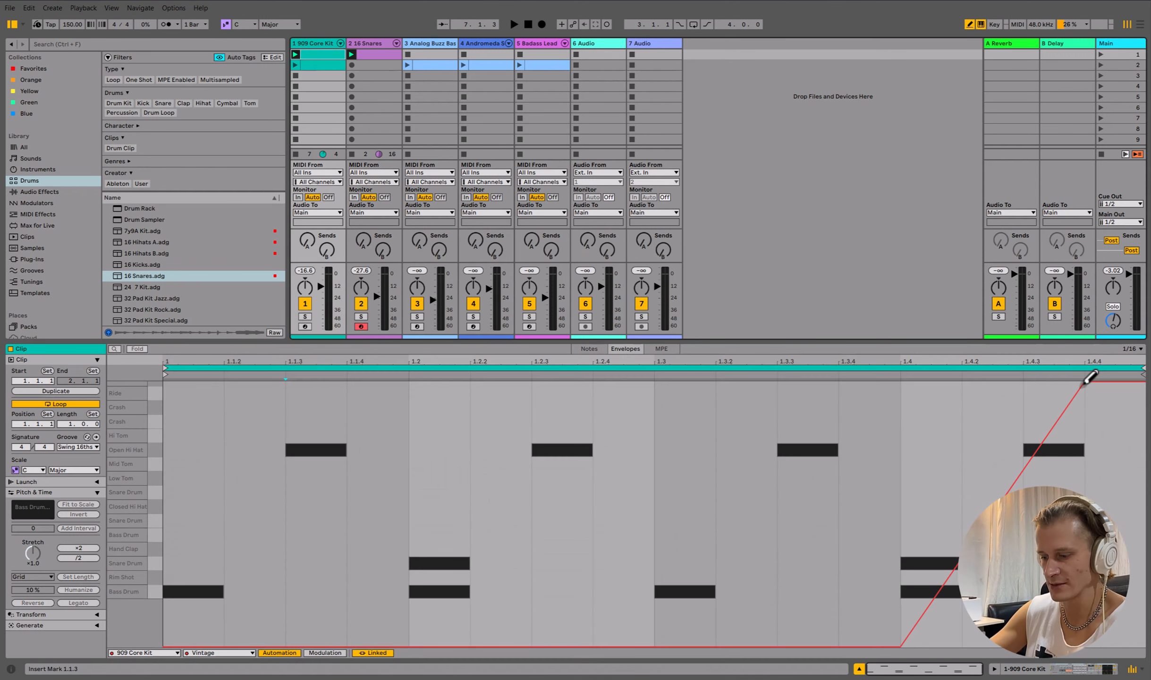
pyautogui.hotkey('ctrl', 'b')
pyautogui.moveTo(1083, 382); pyautogui.dragTo(1086, 534)
pyautogui.press('space')
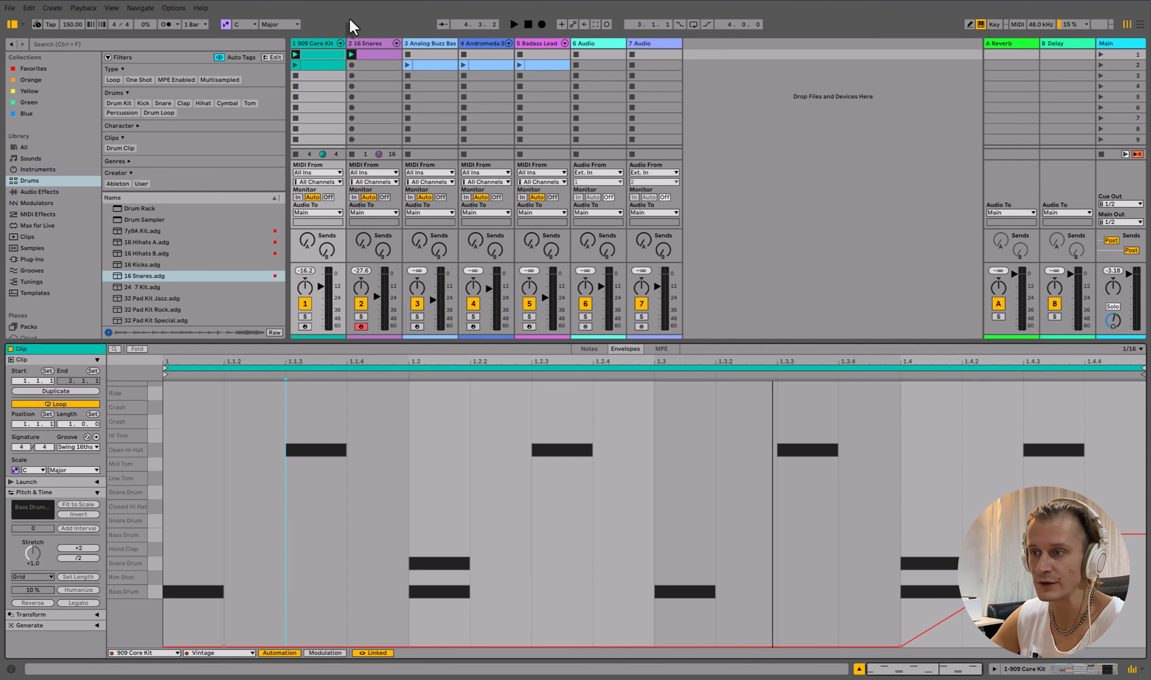
# - Insert another MIDI track and load an empty Drum Rack onto it
pyautogui.click(357, 43)
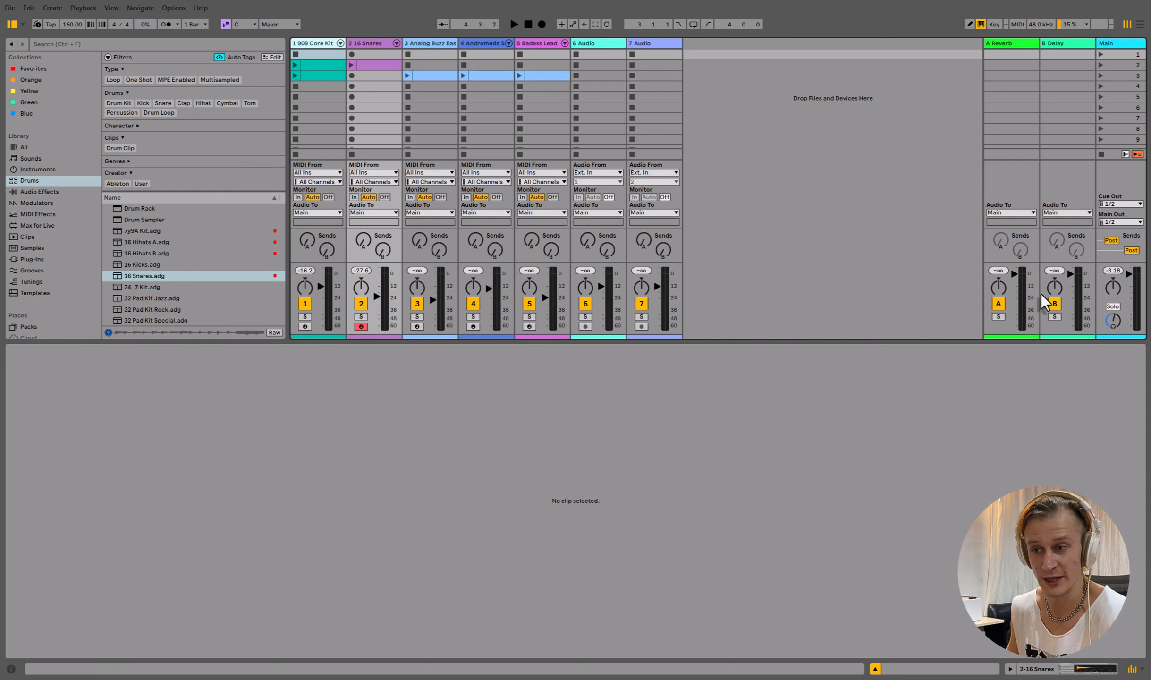
pyautogui.click(308, 46)
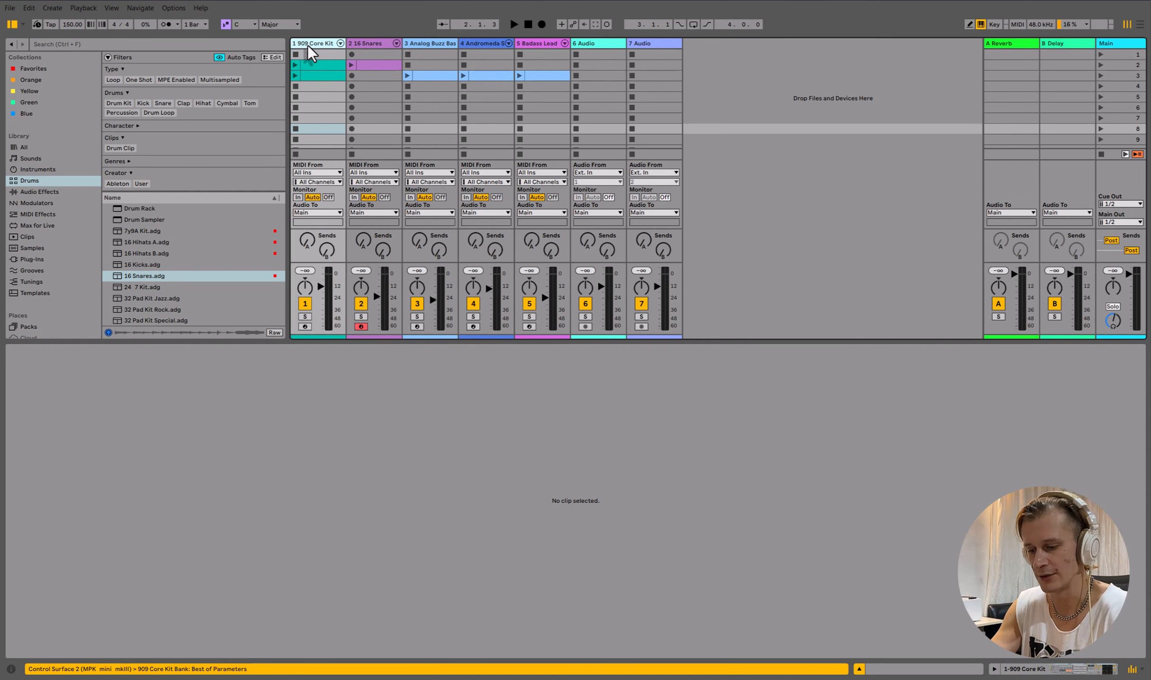
pyautogui.hotkey('ctrl', 'shift', 't')
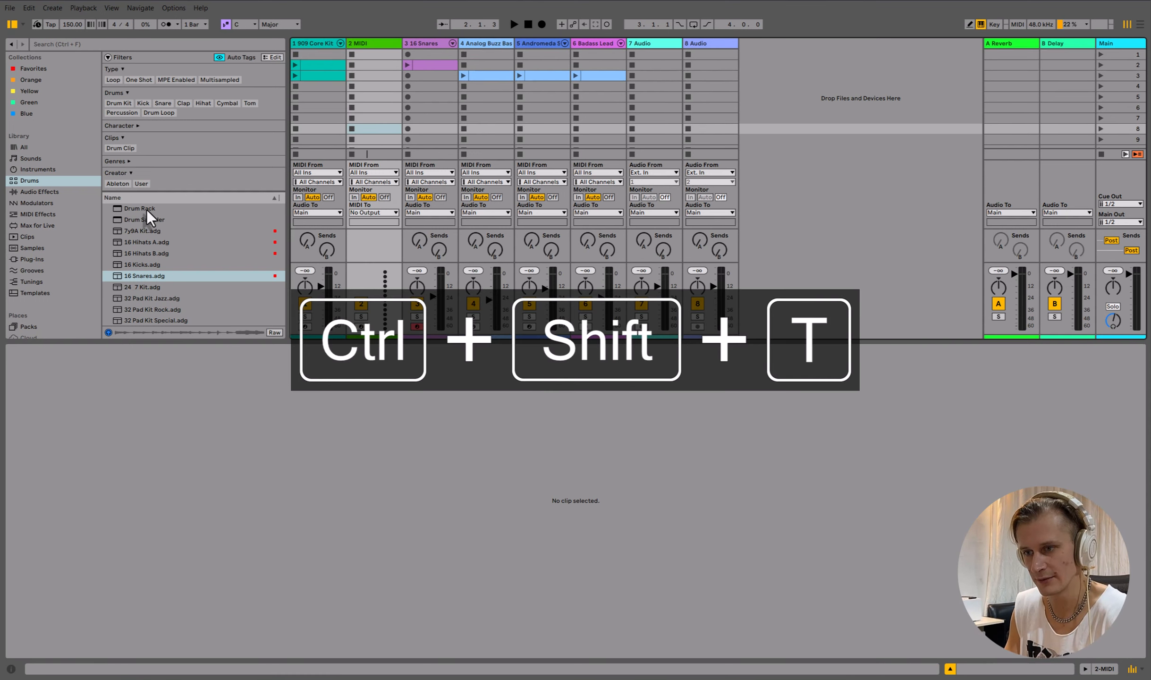
pyautogui.moveTo(147, 209); pyautogui.dragTo(364, 81)
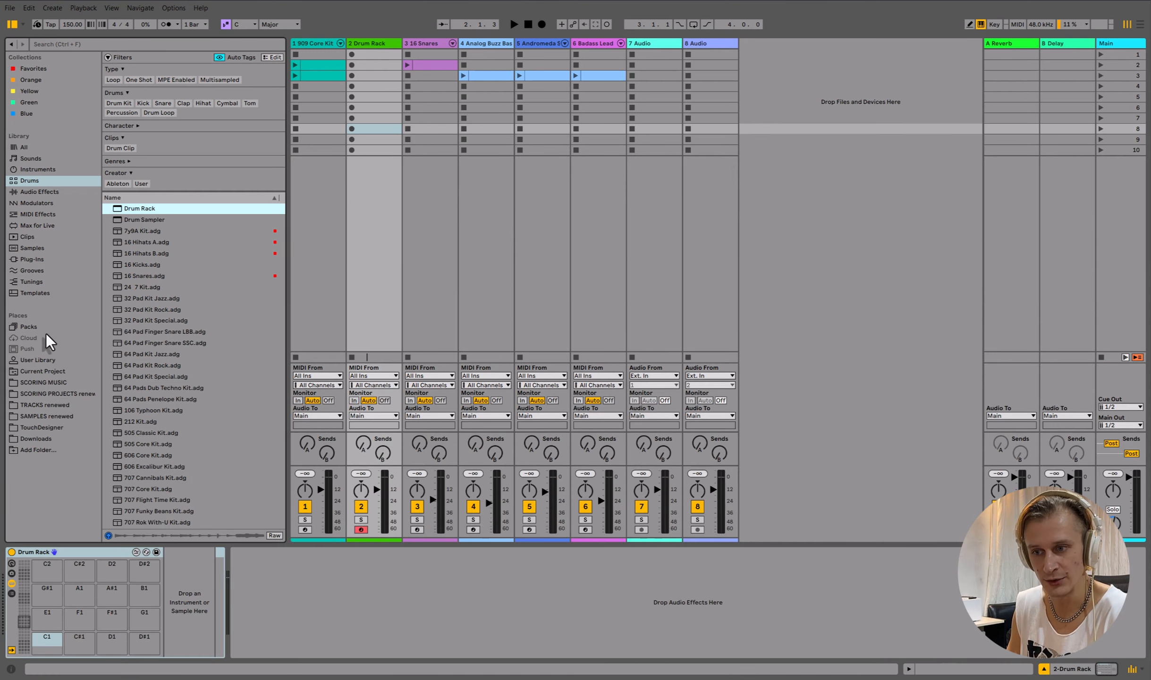
# - Search the samples for kick and load 00DB Kick 2 onto the Drum Rack's C1 pad
pyautogui.click(33, 247)
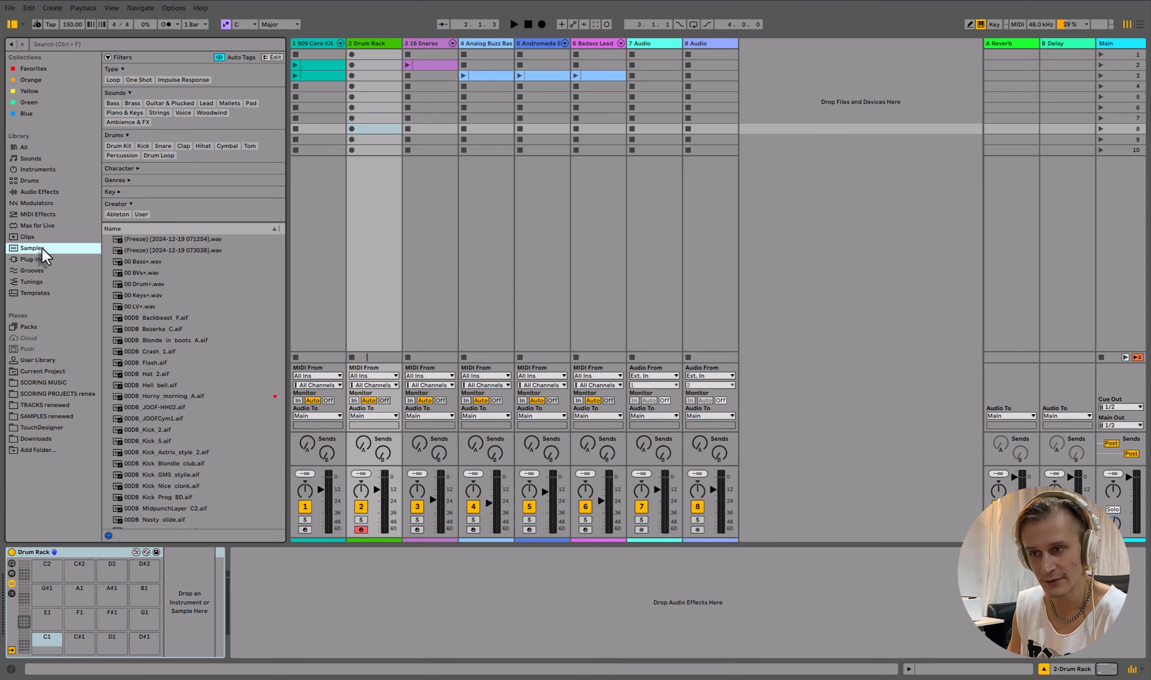
pyautogui.click(115, 43)
pyautogui.write('kick')
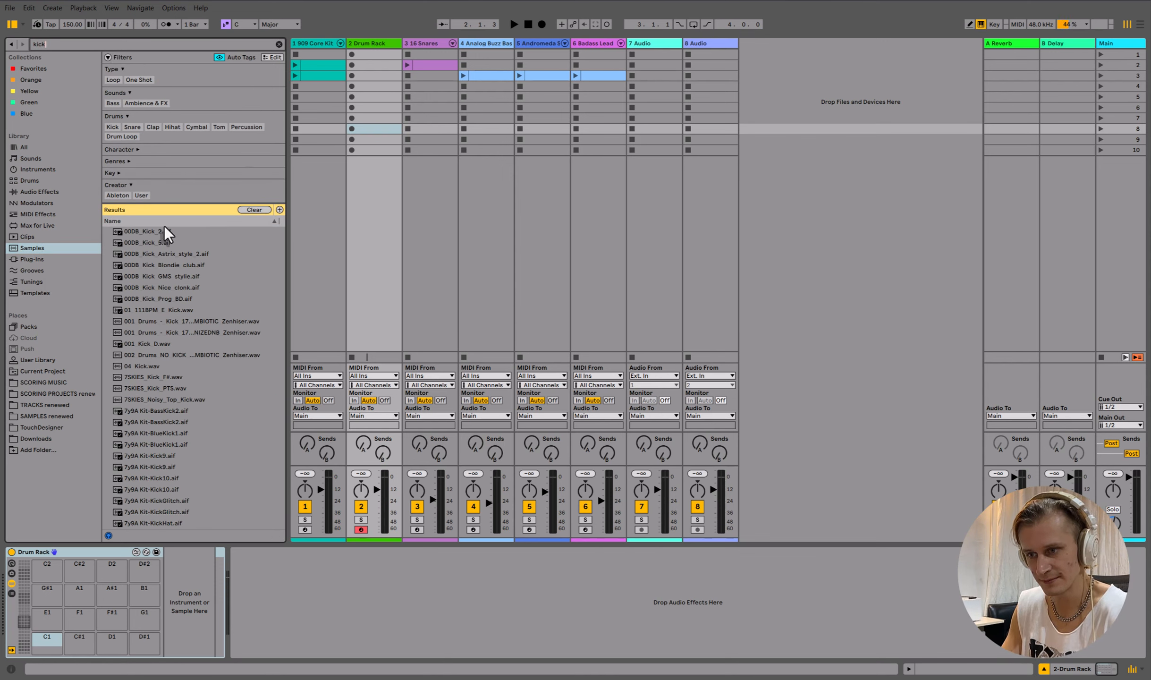
pyautogui.moveTo(156, 232); pyautogui.dragTo(56, 634)
# - Search the samples for snare and load 7y9A Kit-Snare1 onto the C#1 pad
pyautogui.click(126, 44)
pyautogui.write('snare')
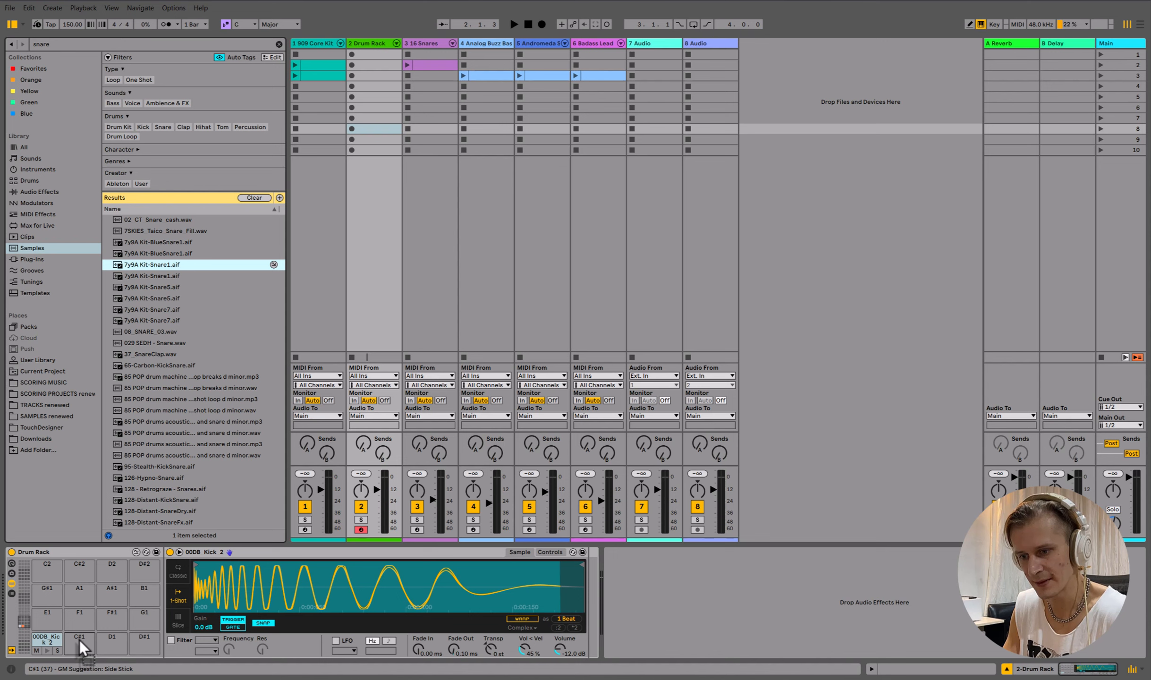
pyautogui.moveTo(80, 639); pyautogui.dragTo(80, 639)
# - Search the samples for hiha and load CI HiHat onto the Drum Rack's E1 pad
pyautogui.click(134, 43)
pyautogui.write('hi')
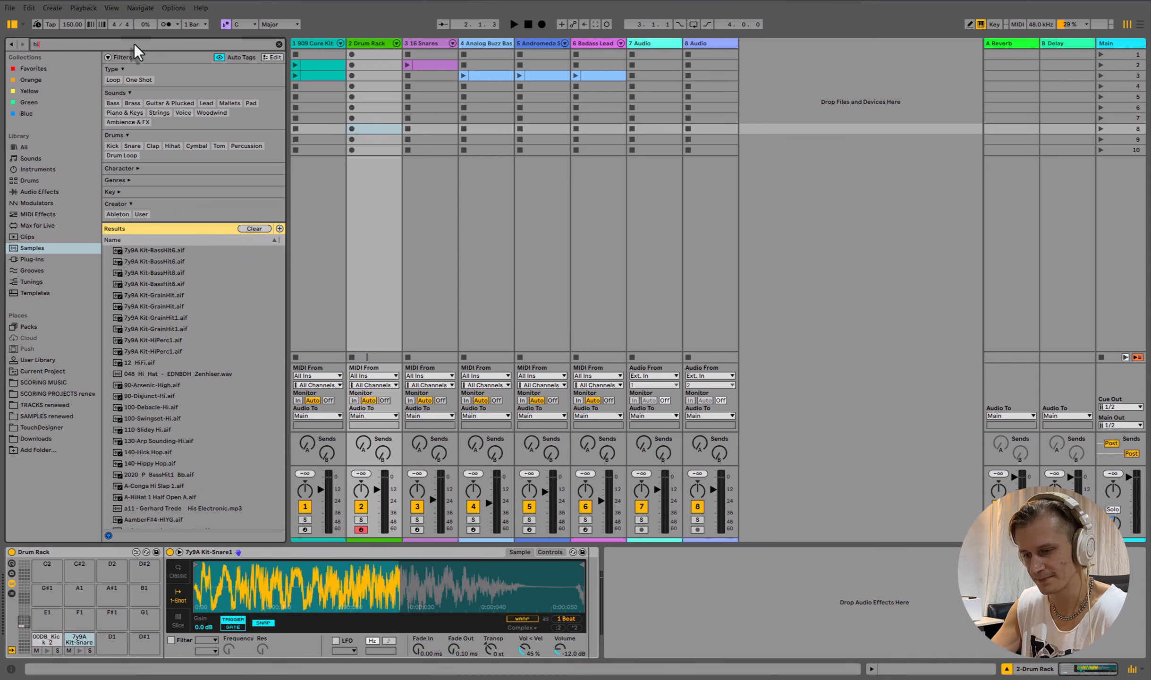
pyautogui.write('ha')
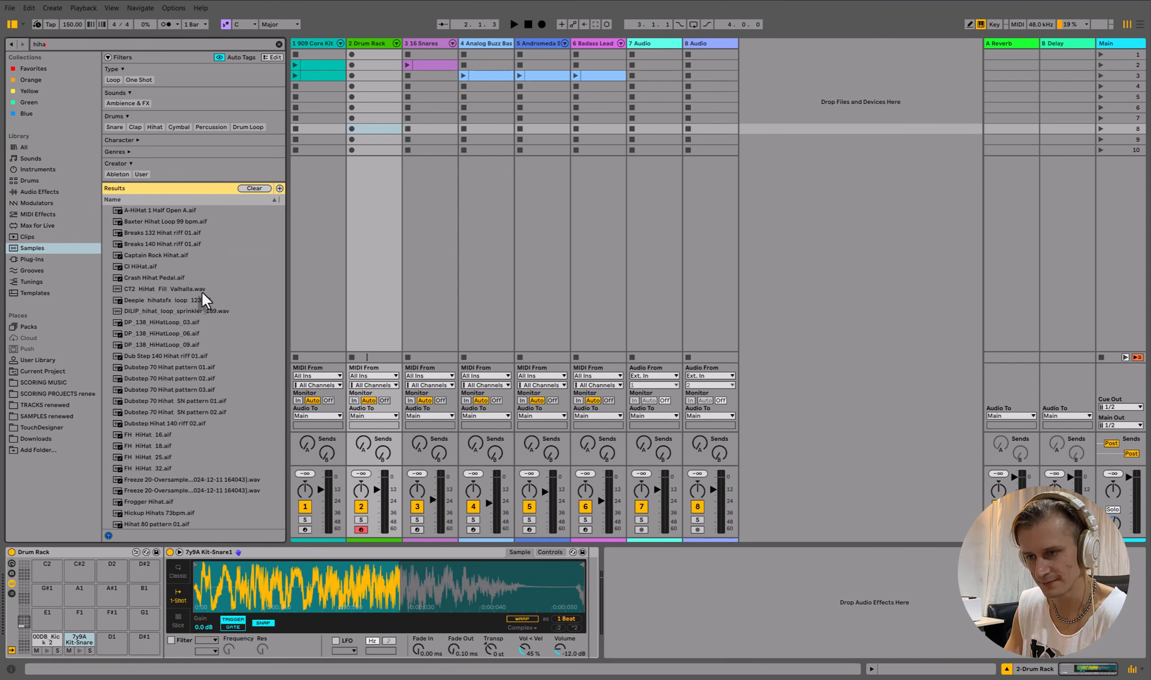
pyautogui.click(140, 267)
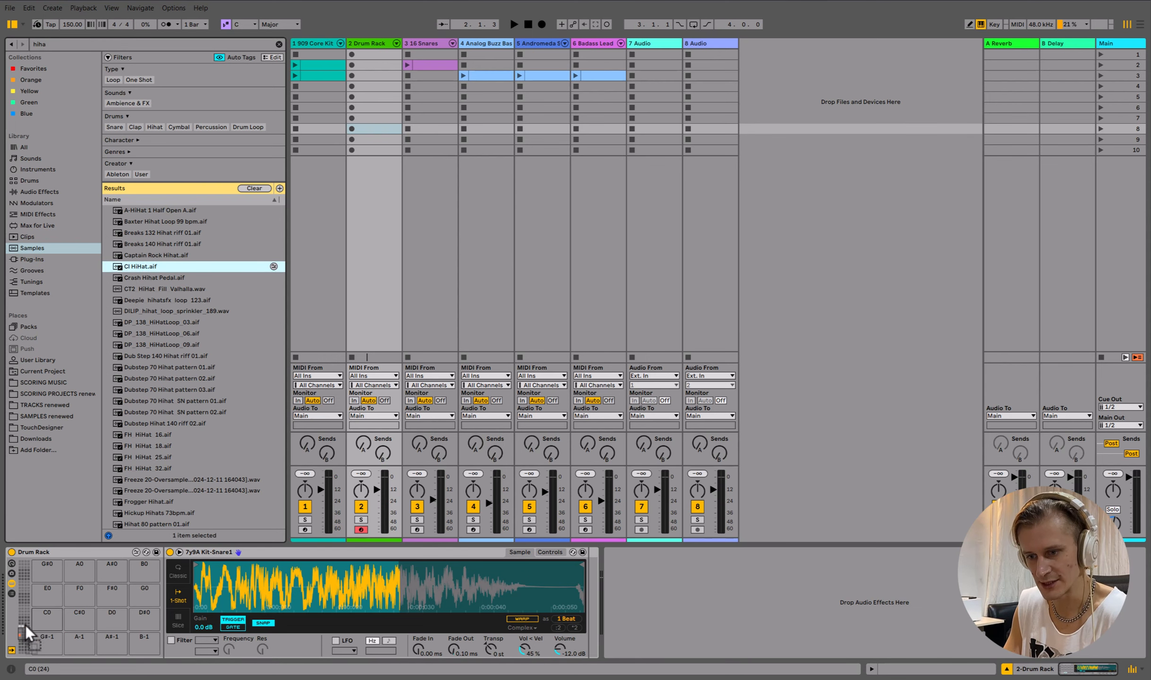
pyautogui.moveTo(53, 622); pyautogui.dragTo(53, 622)
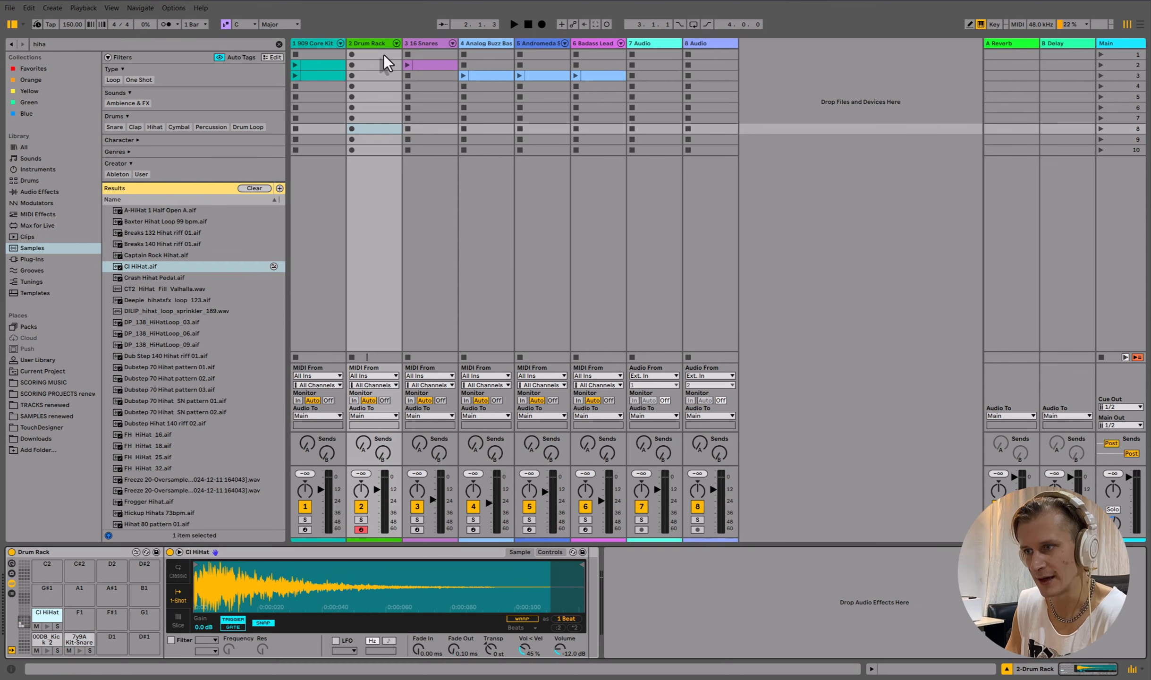
# - Create a clip on the Drum Rack track and draw kick, snare and CI HiHat notes, then launch scene 1
pyautogui.doubleClick(381, 54)
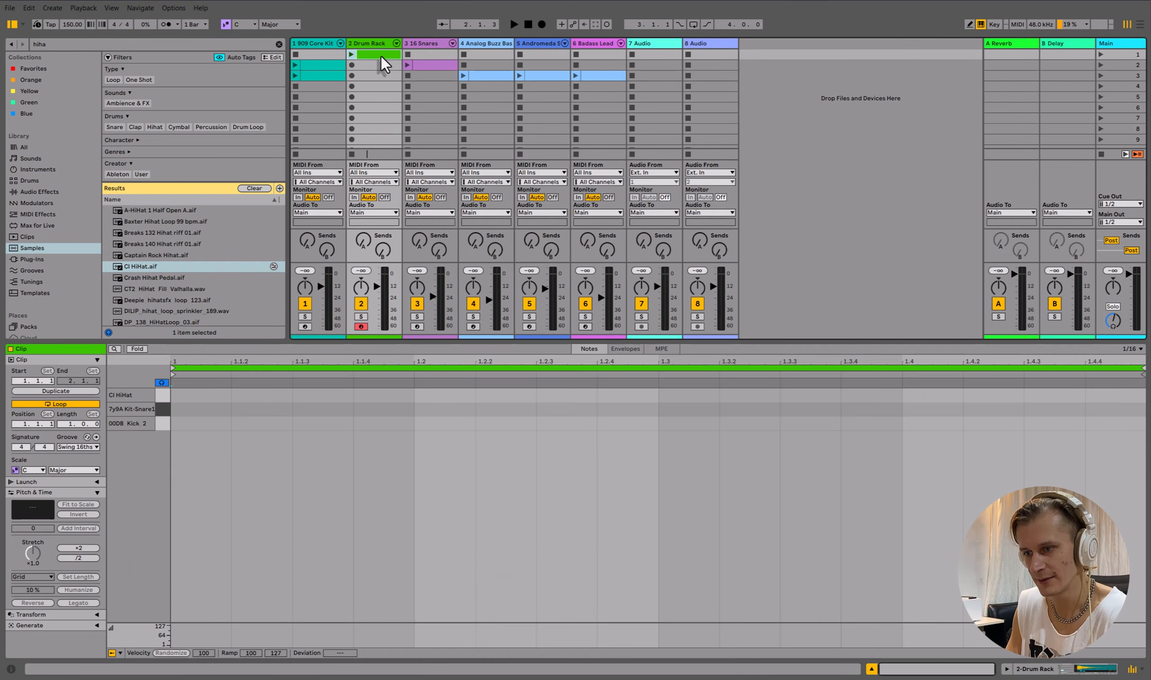
pyautogui.hotkey('ctrl', 'b')
pyautogui.click(197, 423)
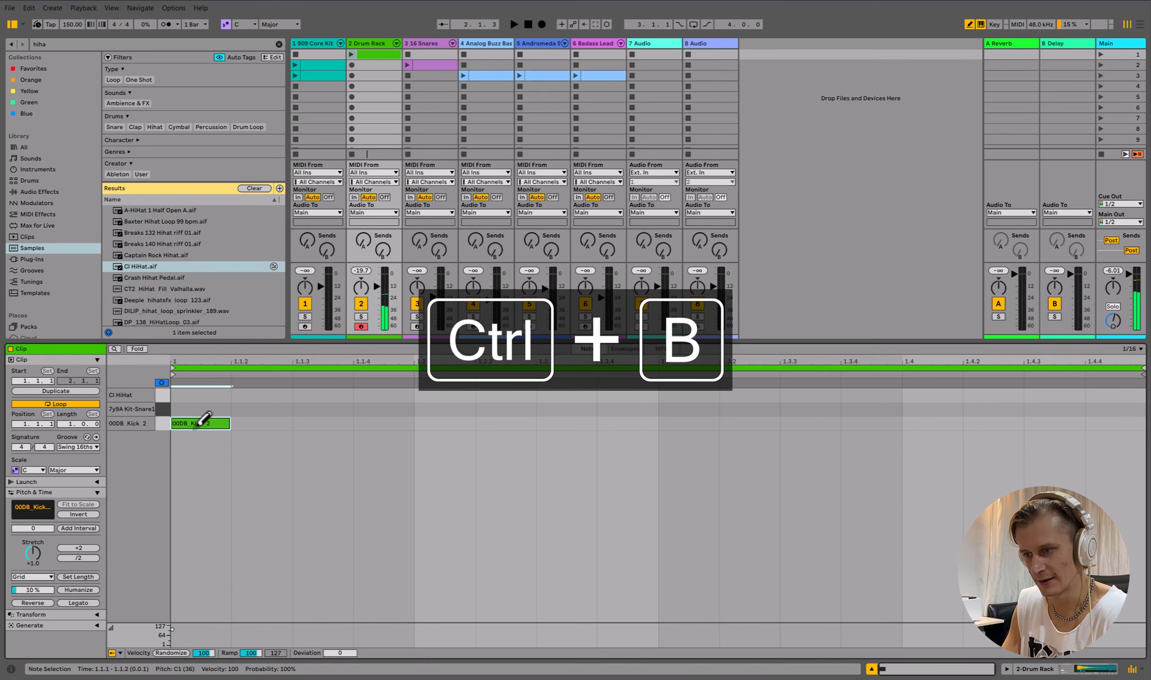
pyautogui.click(447, 409)
pyautogui.click(565, 395)
pyautogui.click(321, 395)
pyautogui.click(687, 423)
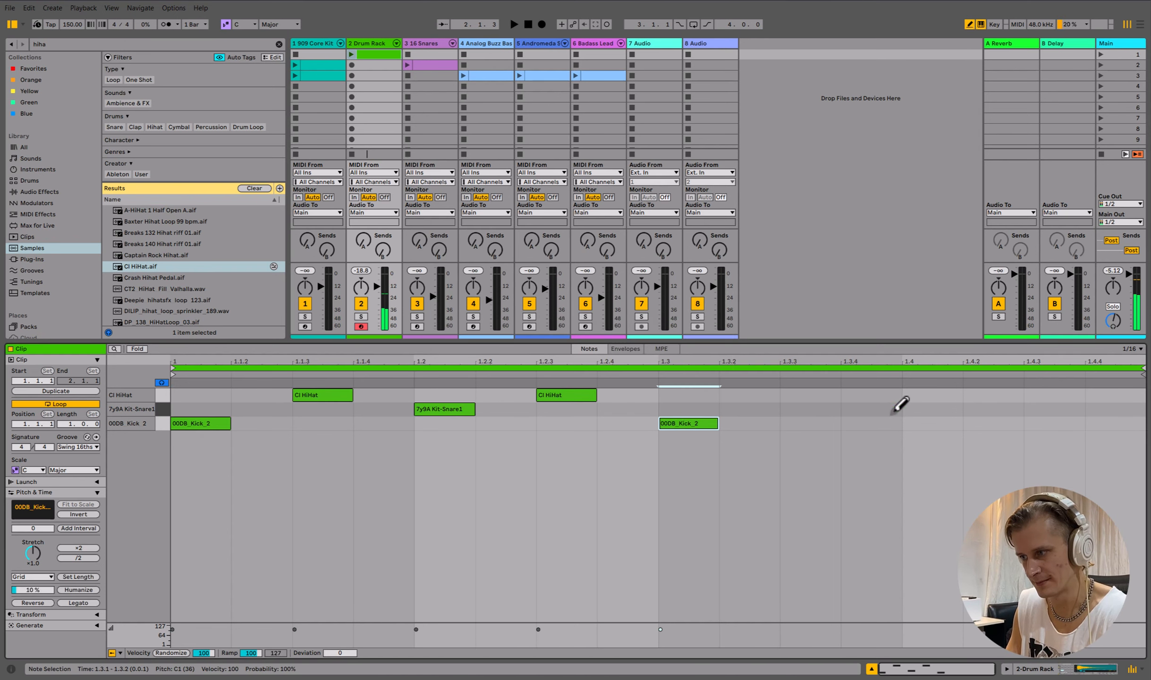
pyautogui.click(925, 409)
pyautogui.click(814, 395)
pyautogui.click(1101, 55)
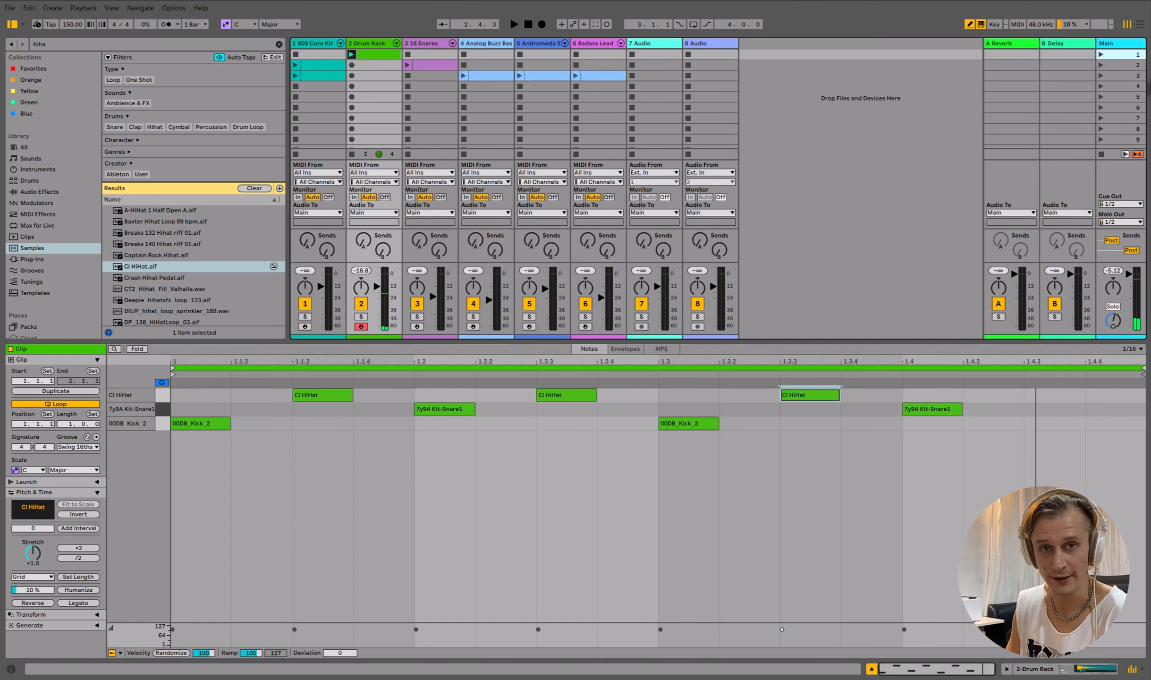
# - Delete the Drum Rack device from the second track
pyautogui.click(367, 42)
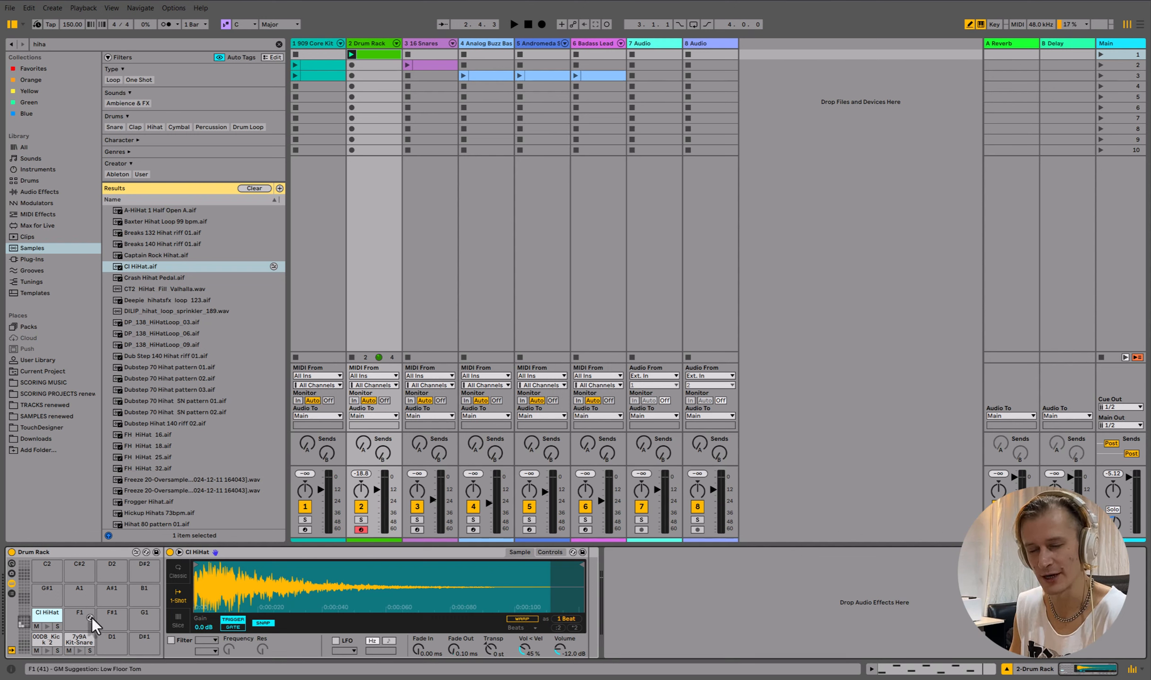
pyautogui.rightClick(43, 617)
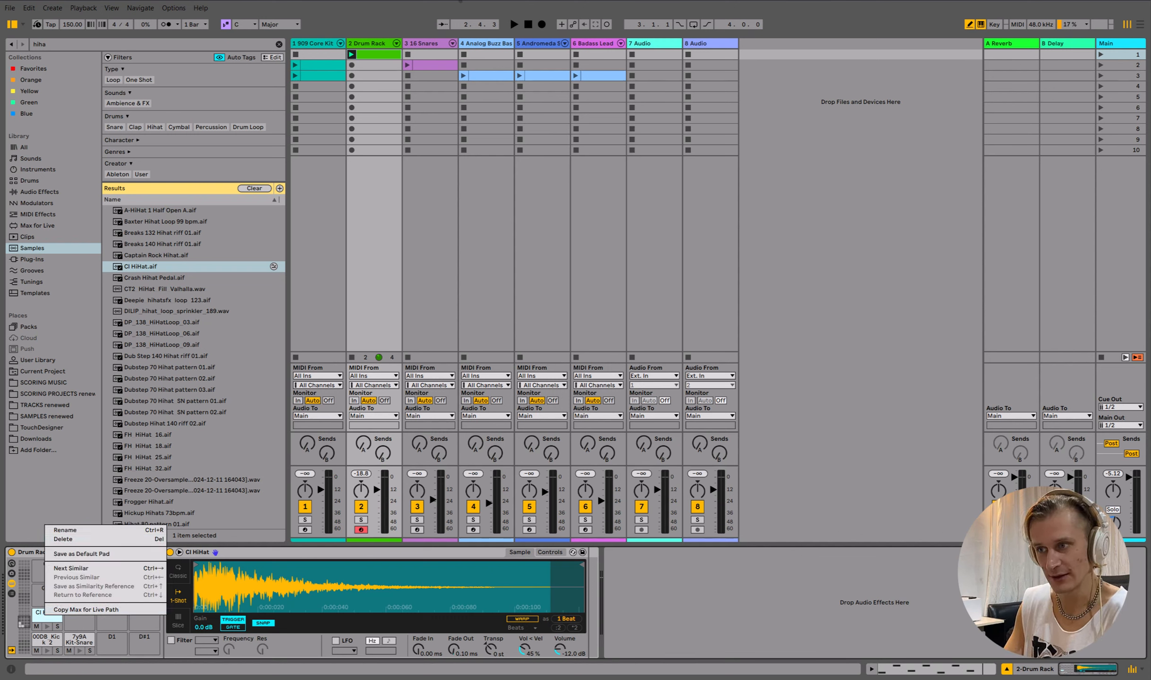
pyautogui.click(371, 43)
pyautogui.click(371, 43)
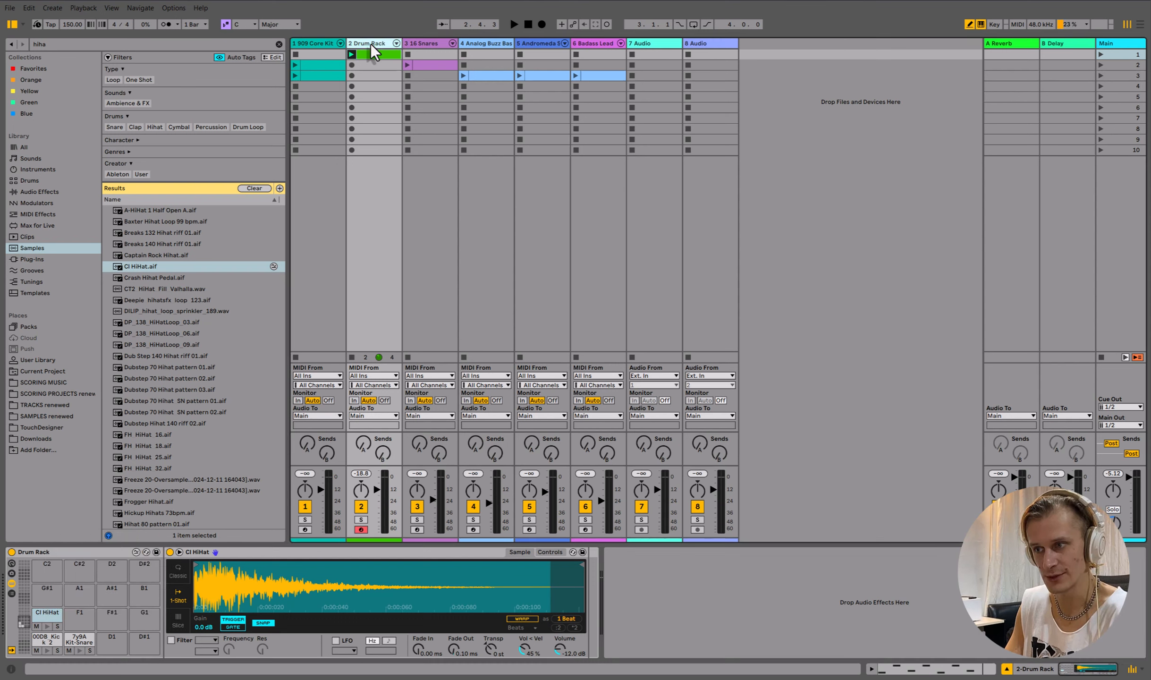
pyautogui.click(94, 551)
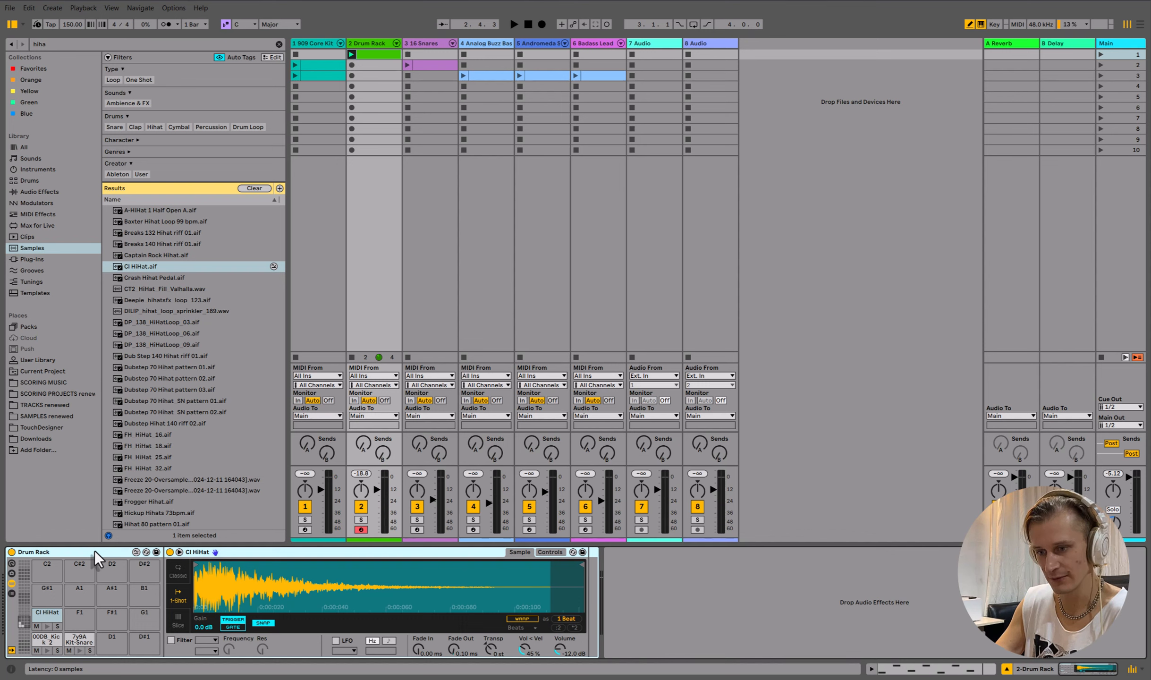
pyautogui.press('Delete')
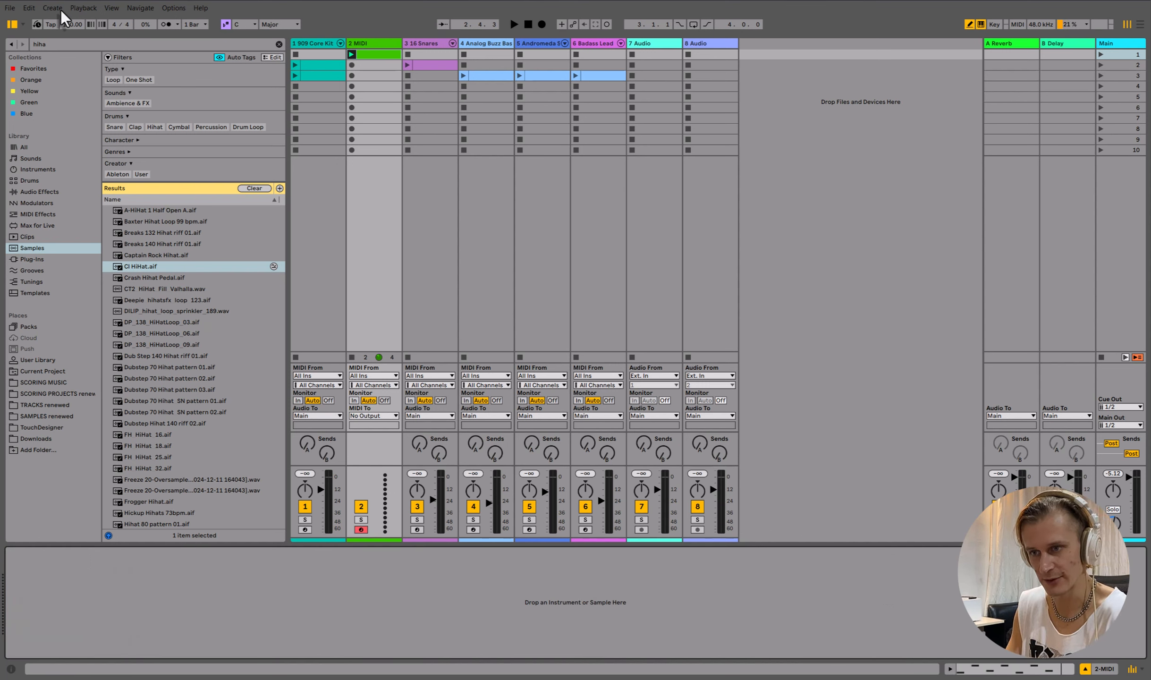
# - Clear the browser search and load an empty Drum Rack from Drums onto the second track
pyautogui.click(30, 180)
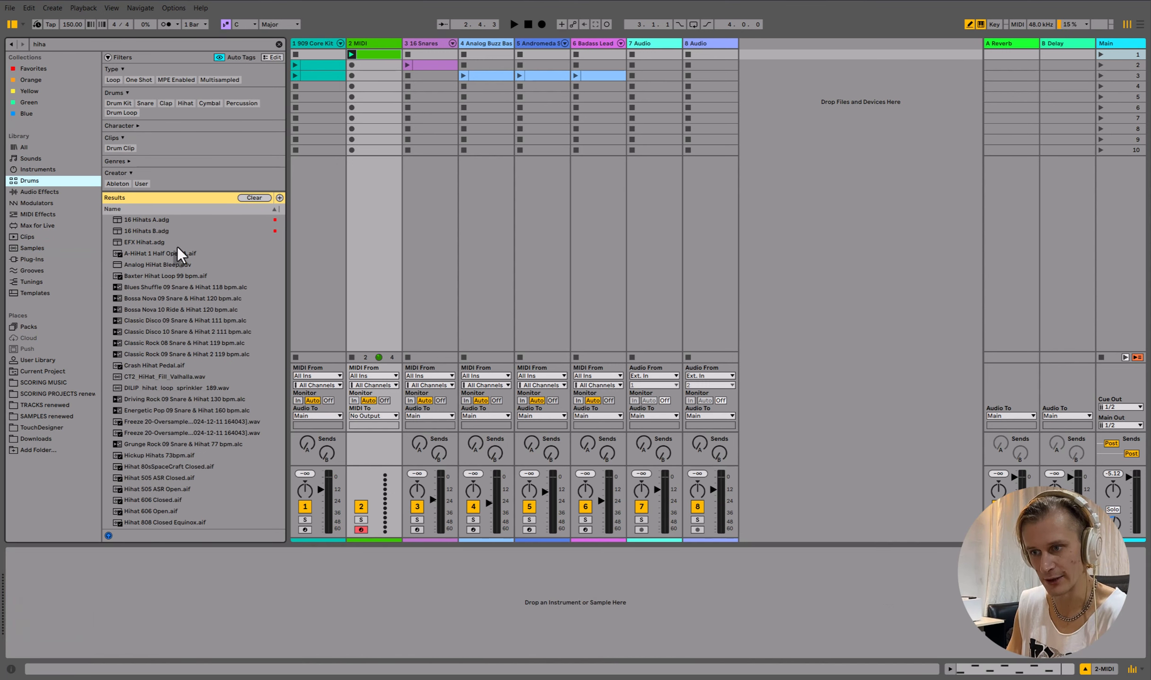
pyautogui.click(279, 44)
pyautogui.moveTo(140, 208); pyautogui.dragTo(383, 135)
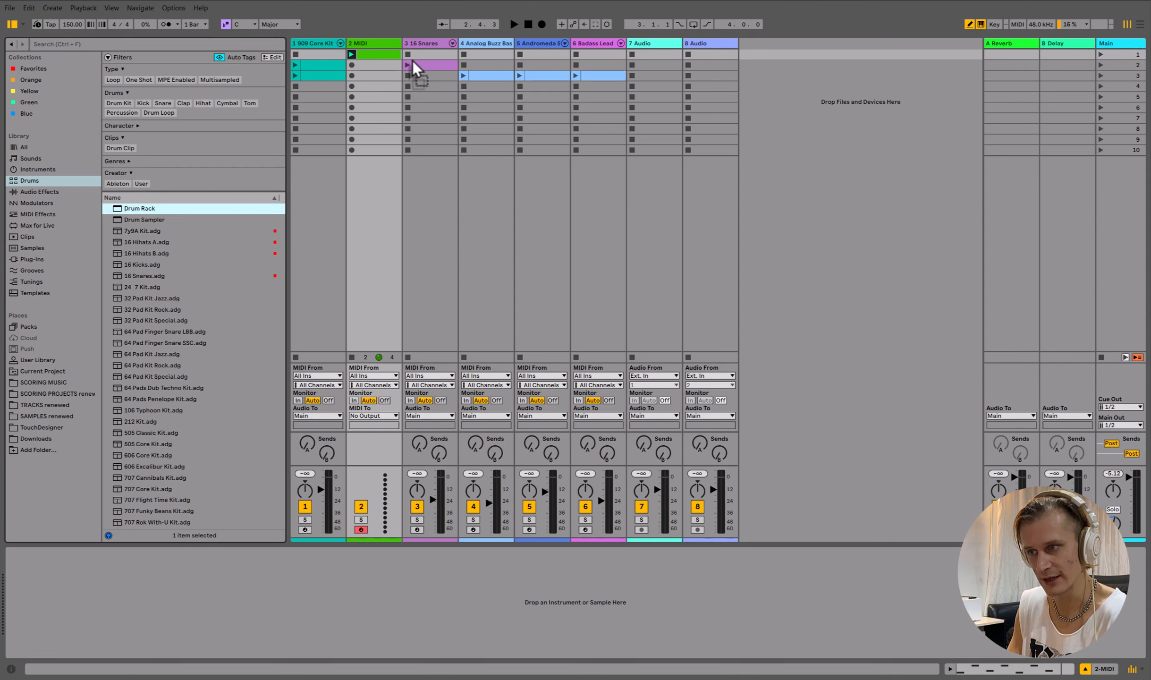
pyautogui.moveTo(360, 43); pyautogui.dragTo(373, 53)
pyautogui.click(377, 55)
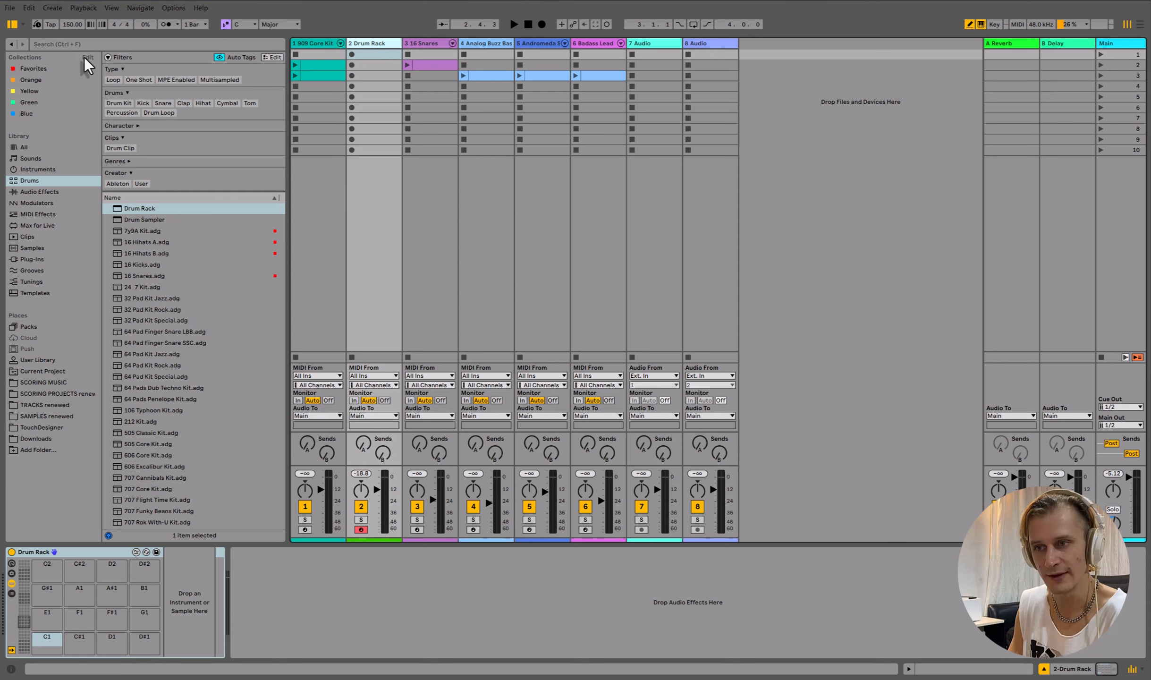
# - Browse Instruments and load DS Kick onto the C1 pad and DS Snare onto the C#1 pad
pyautogui.click(50, 168)
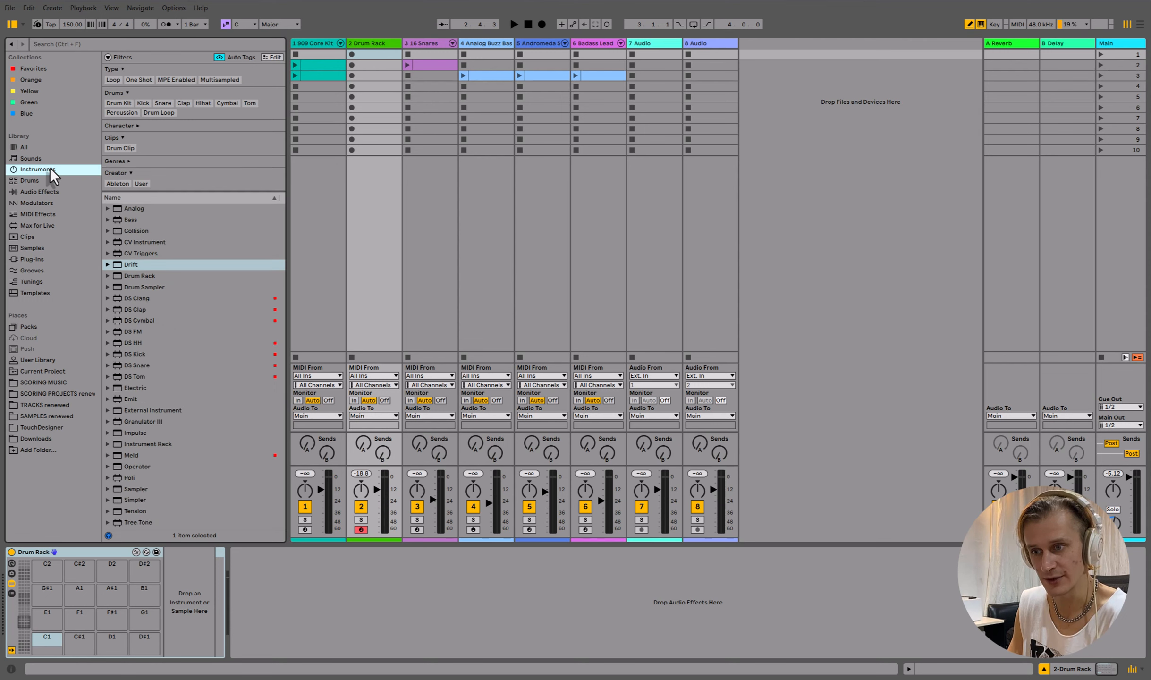
pyautogui.click(122, 338)
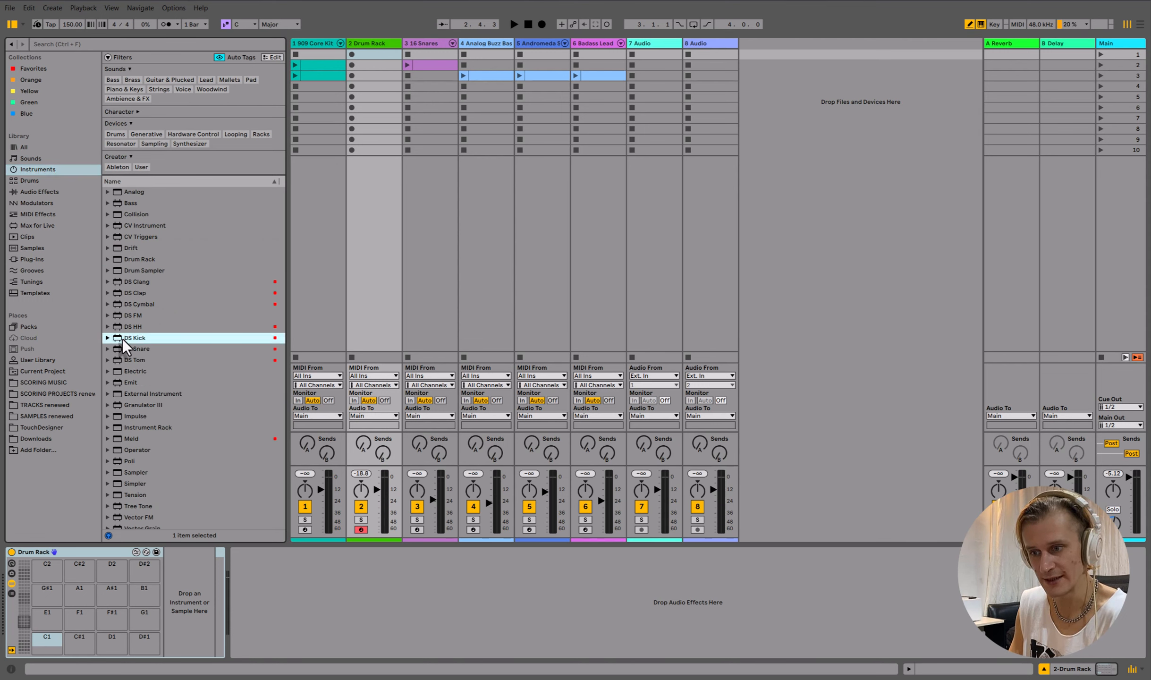
pyautogui.moveTo(123, 338); pyautogui.dragTo(47, 643)
pyautogui.click(119, 344)
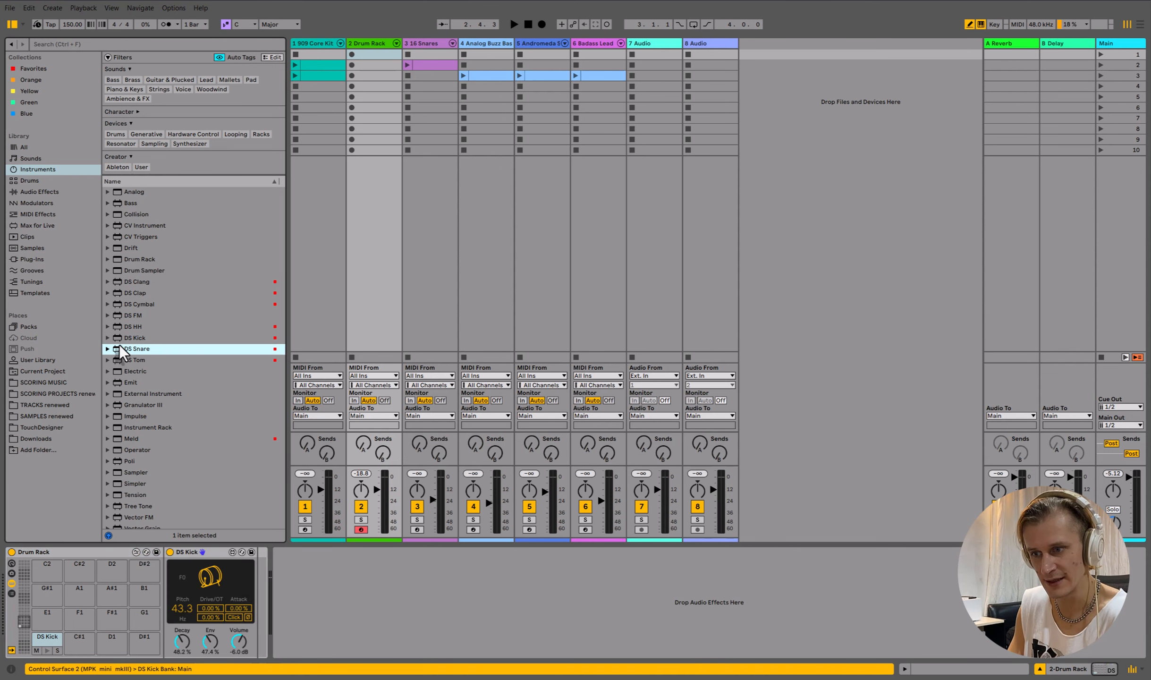
pyautogui.moveTo(119, 346); pyautogui.dragTo(80, 638)
# - Load DS HH onto the F1 pad and DS Clap onto the D1 pad
pyautogui.click(136, 326)
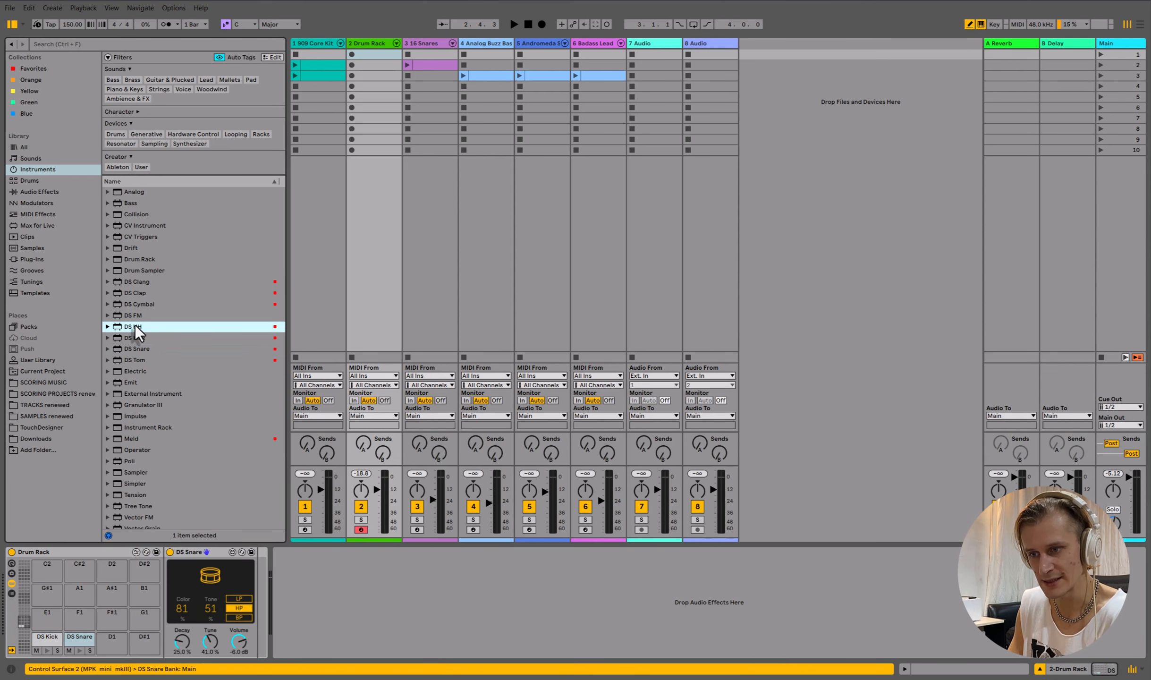
pyautogui.moveTo(135, 326); pyautogui.dragTo(77, 614)
pyautogui.moveTo(136, 293); pyautogui.dragTo(110, 644)
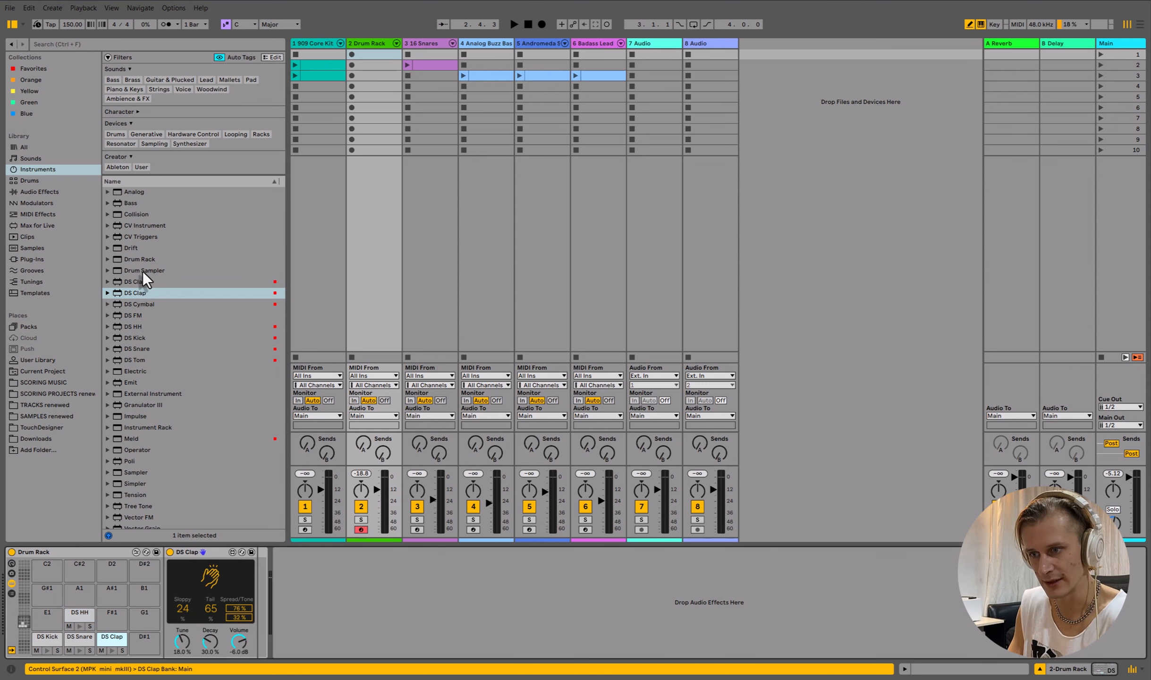
# - Load DS Cymbal onto the G#1 pad and DS Clang onto the A1 pad
pyautogui.click(144, 305)
pyautogui.moveTo(92, 673); pyautogui.dragTo(40, 591)
pyautogui.moveTo(142, 282); pyautogui.dragTo(82, 596)
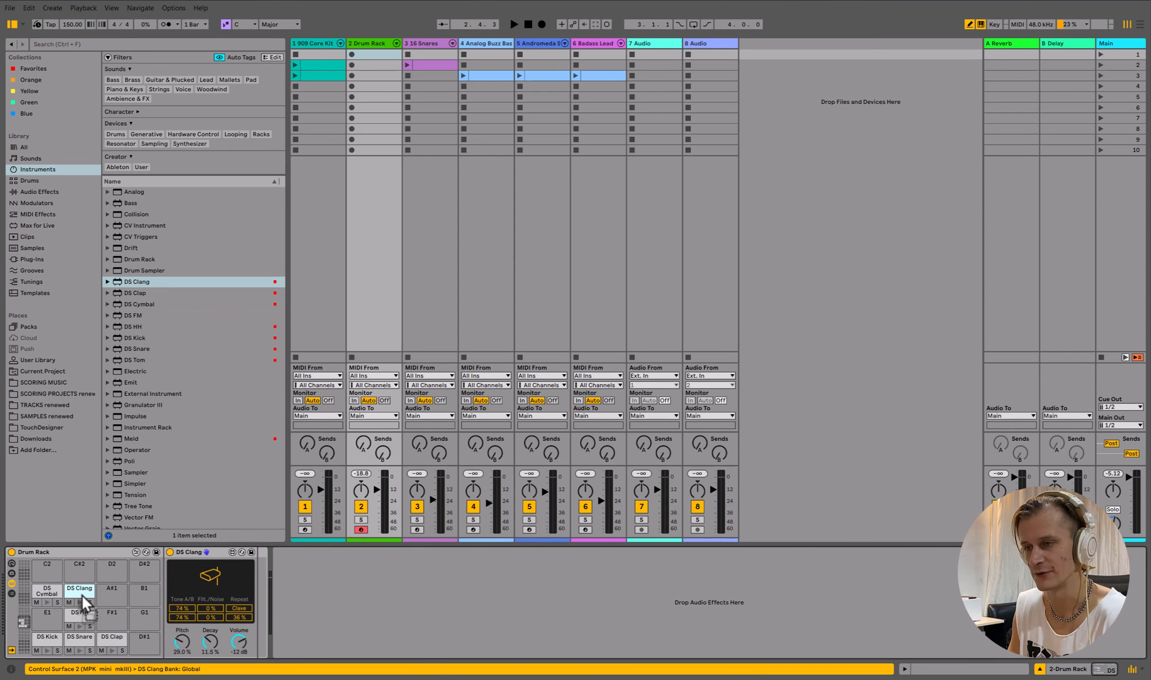
# - Create a clip in scene 1 and draw kicks on every beat, snares on beats 2 and 4, and offbeat hi-hats
pyautogui.doubleClick(375, 52)
pyautogui.click(187, 466)
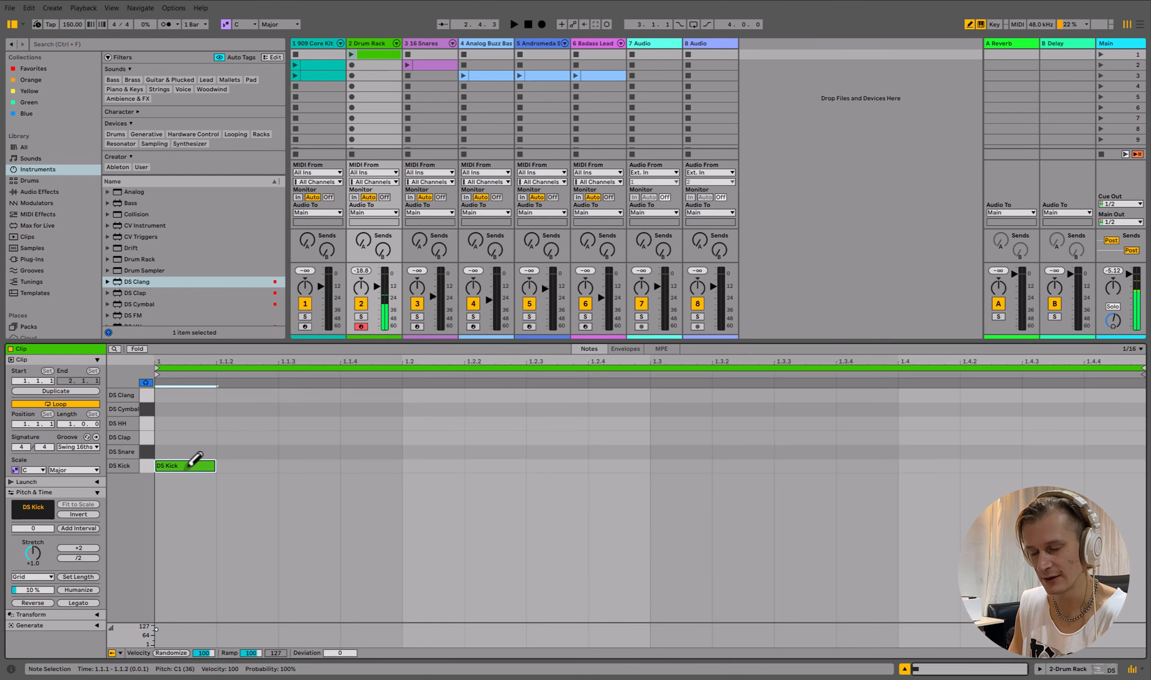
pyautogui.click(432, 465)
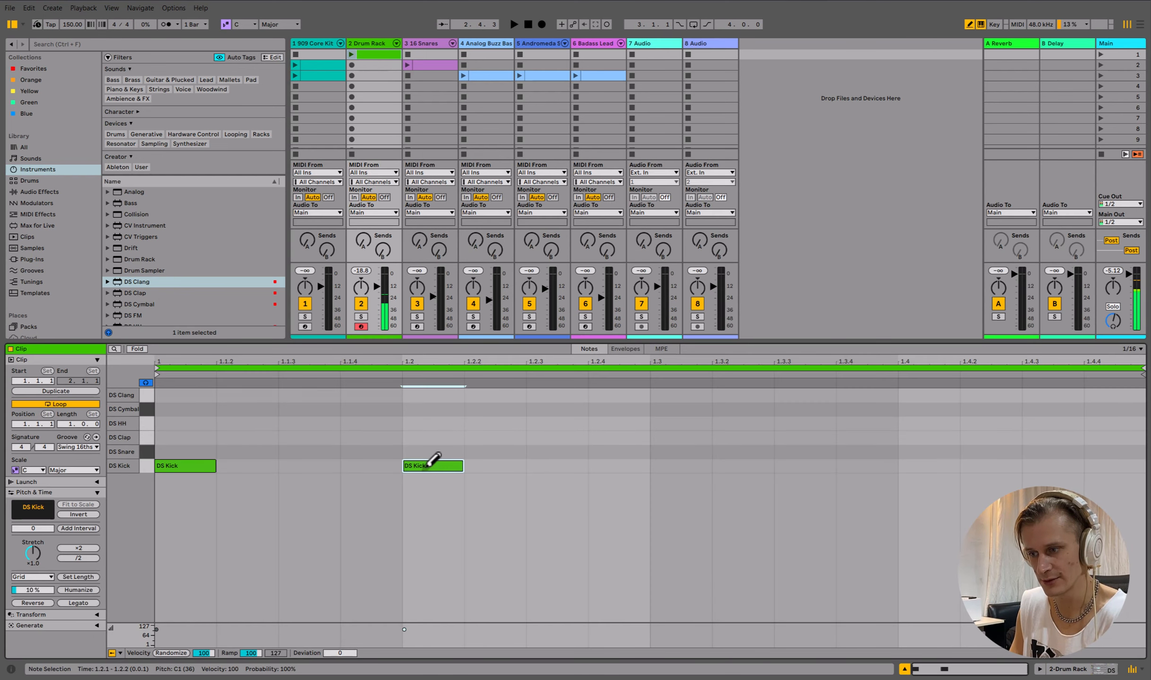
pyautogui.click(429, 451)
pyautogui.click(680, 465)
pyautogui.click(928, 466)
pyautogui.click(928, 452)
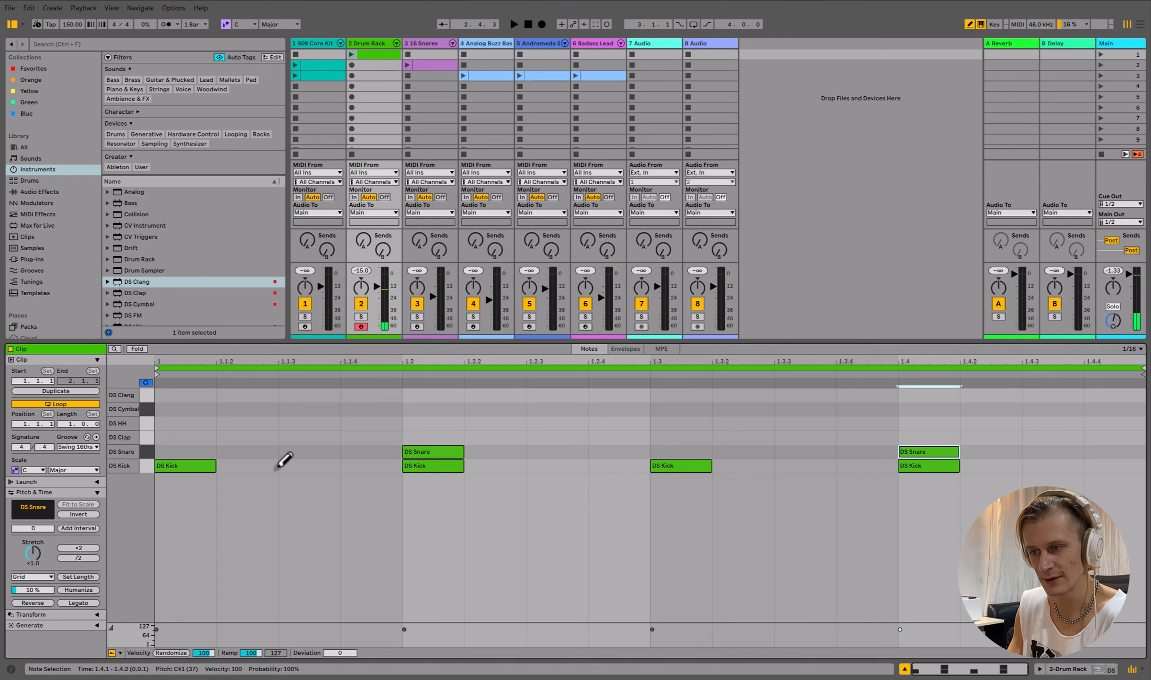
pyautogui.click(307, 423)
pyautogui.click(556, 423)
pyautogui.click(804, 423)
pyautogui.click(1052, 423)
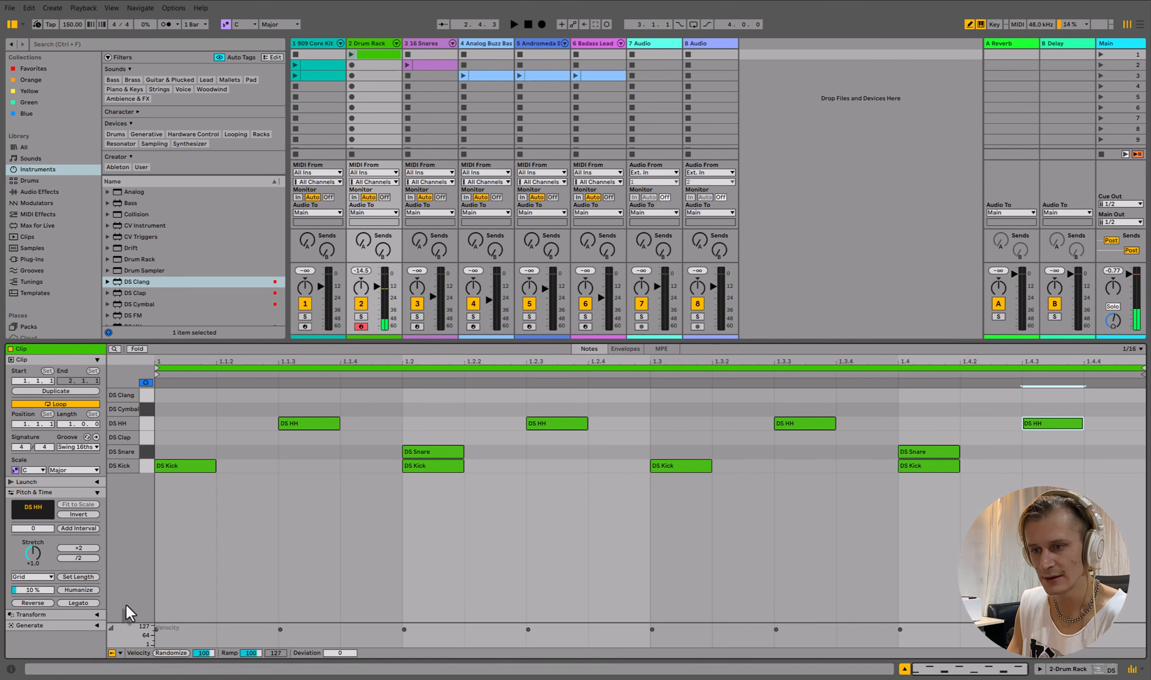
# - Set the clip's loop length to 4 bars
pyautogui.click(66, 425)
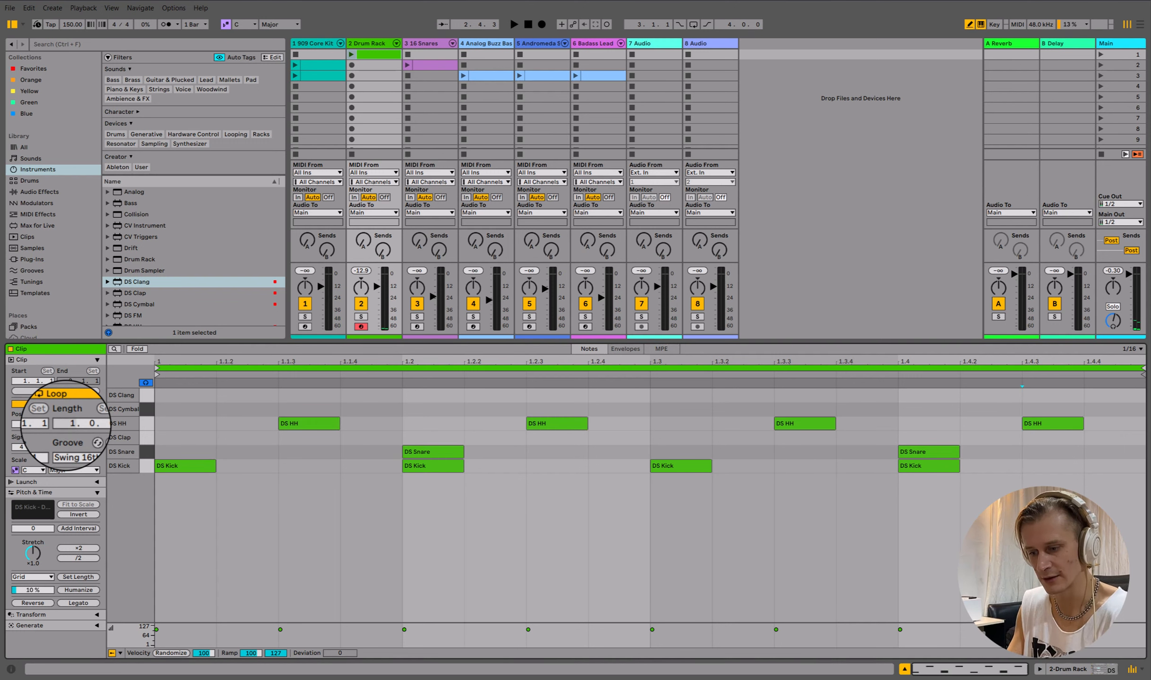
pyautogui.write('4')
pyautogui.press('Return')
# - Select the one-bar pattern and duplicate it to fill all four bars
pyautogui.hotkey('ctrl', 'b')
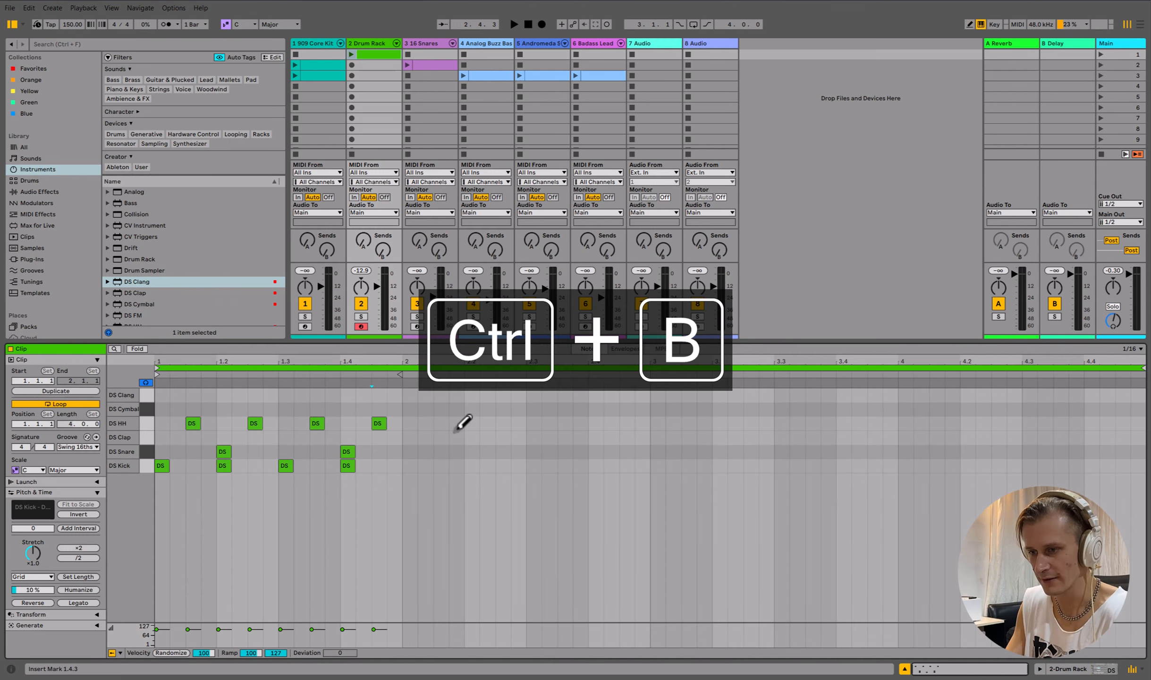
pyautogui.moveTo(462, 429)
pyautogui.mouseDown()
pyautogui.moveTo(107, 641)
pyautogui.moveTo(110, 628)
pyautogui.mouseUp()
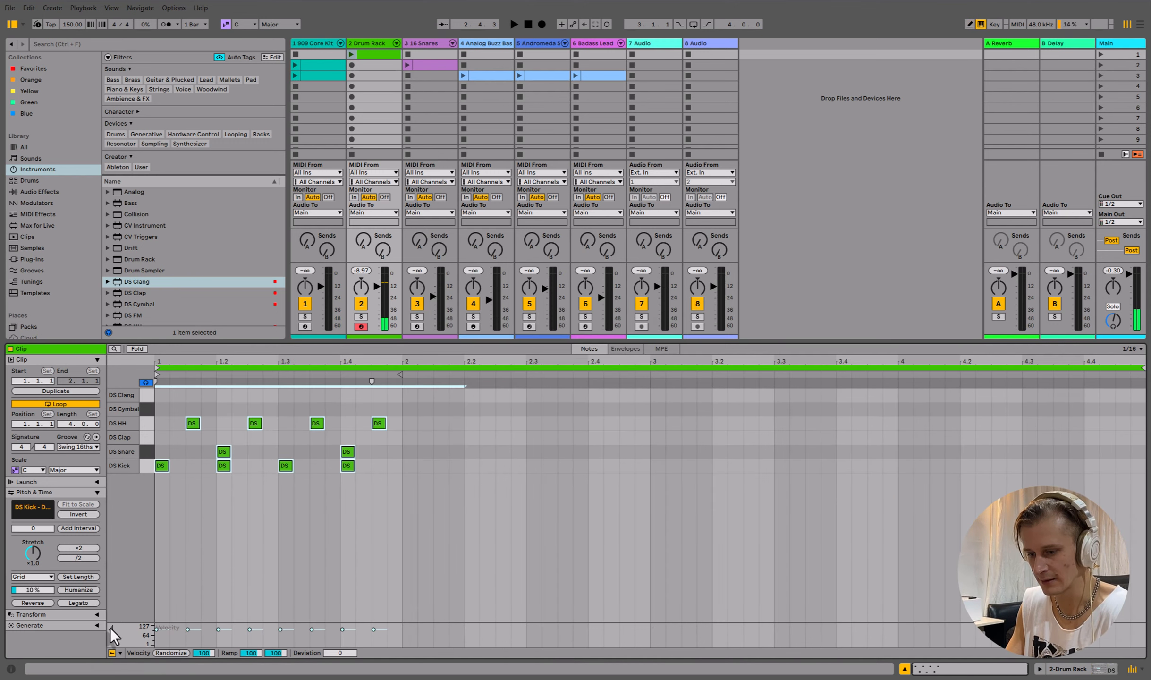
pyautogui.hotkey('ctrl', 'd')
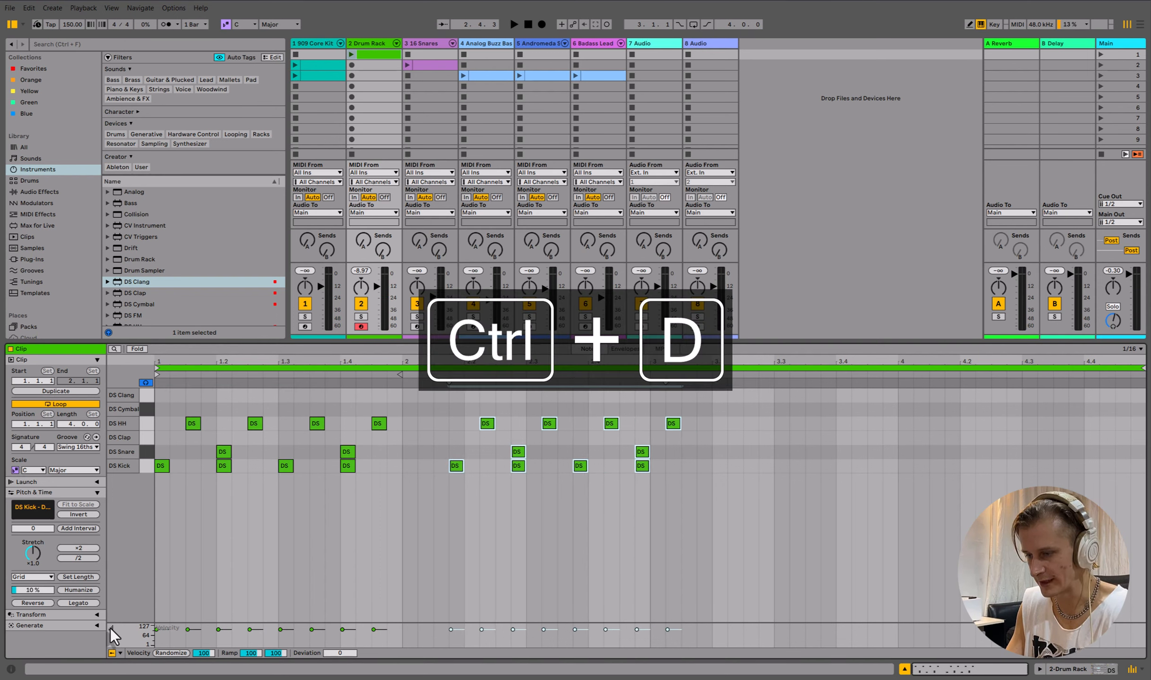
pyautogui.press('Left')
pyautogui.hotkey('ctrl', 'a')
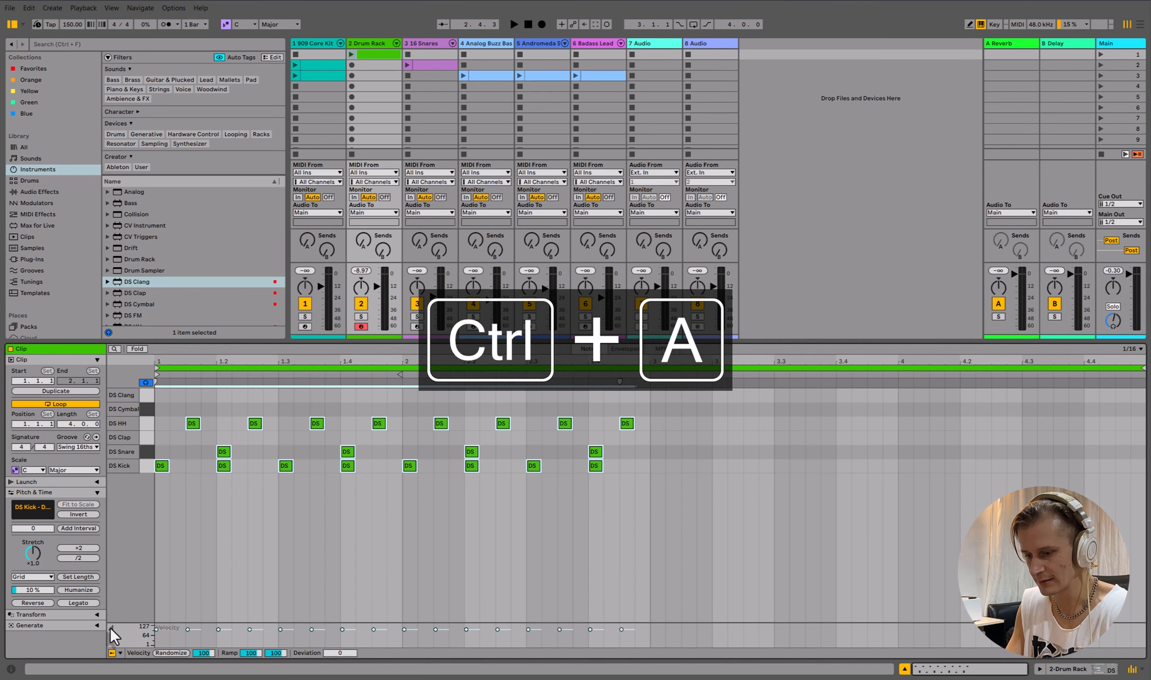
pyautogui.hotkey('ctrl', 'd')
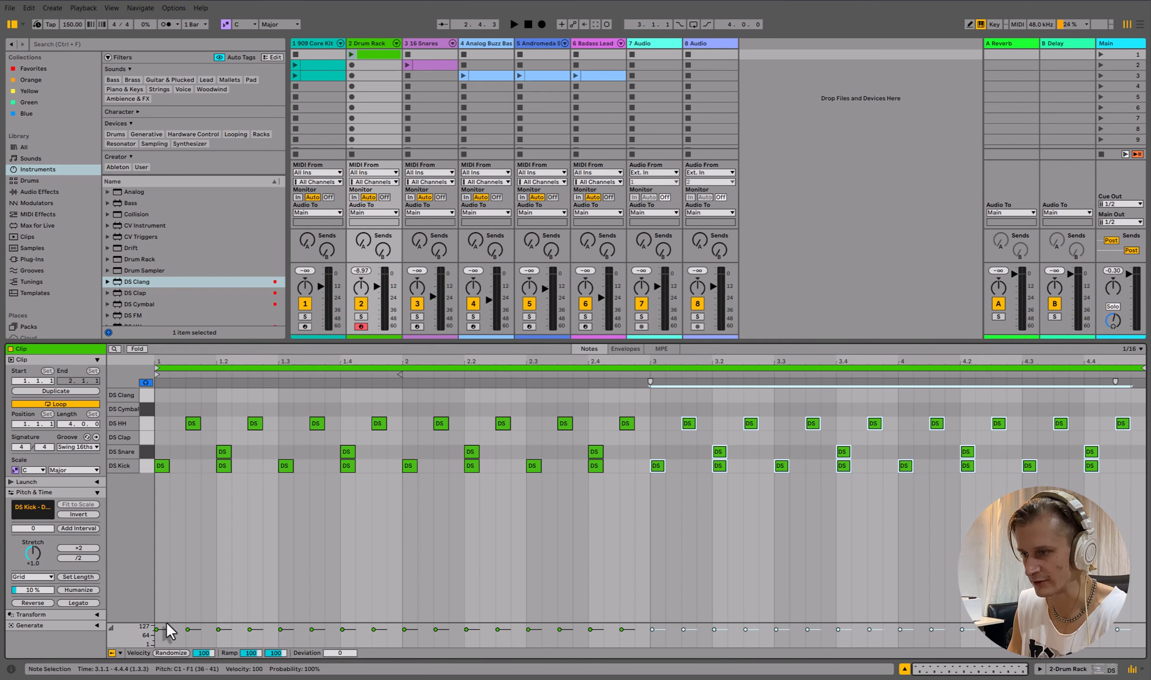
# - Add DS Clap notes at 2.3.4, 4.3.4 and 4.4.1
pyautogui.doubleClick(580, 438)
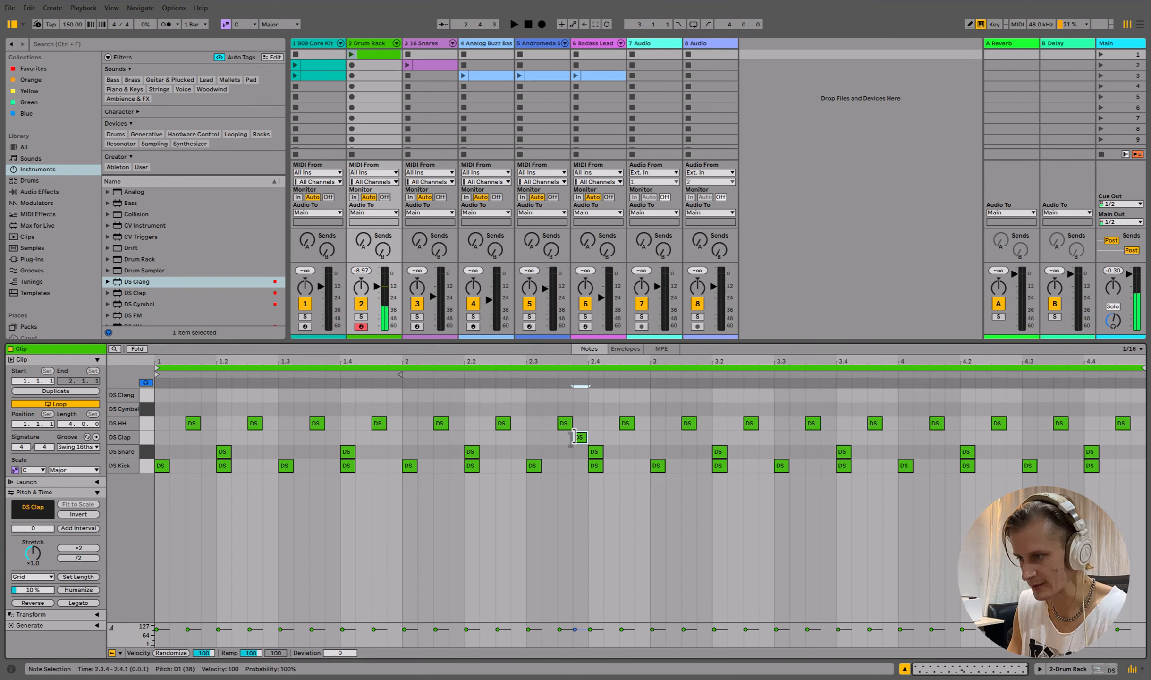
pyautogui.doubleClick(1076, 437)
pyautogui.doubleClick(1090, 437)
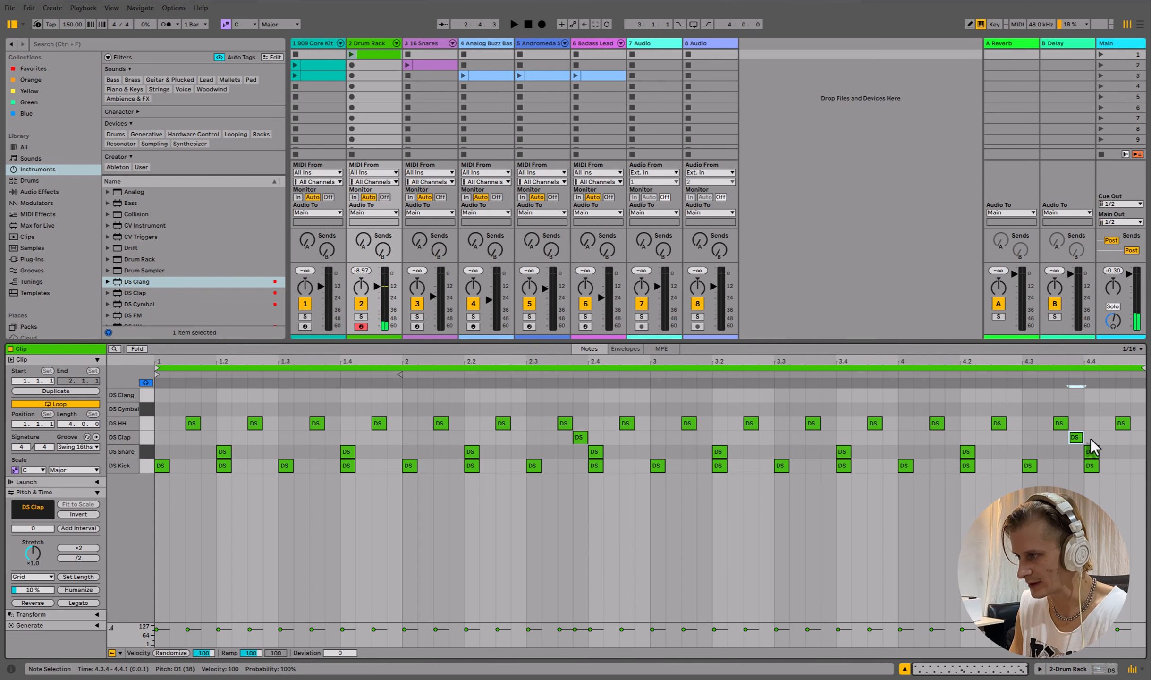
pyautogui.click(374, 43)
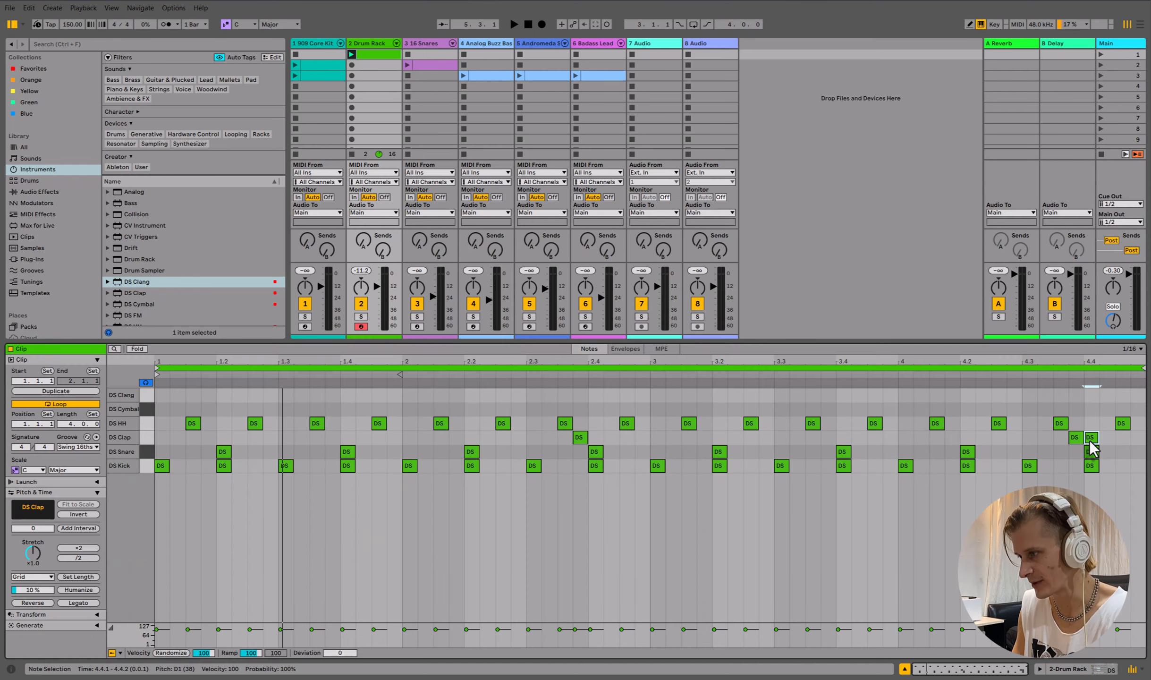
# - Move the last DS Clap note from 4.4.1 to 4.4.3
pyautogui.moveTo(1090, 437); pyautogui.dragTo(1121, 438)
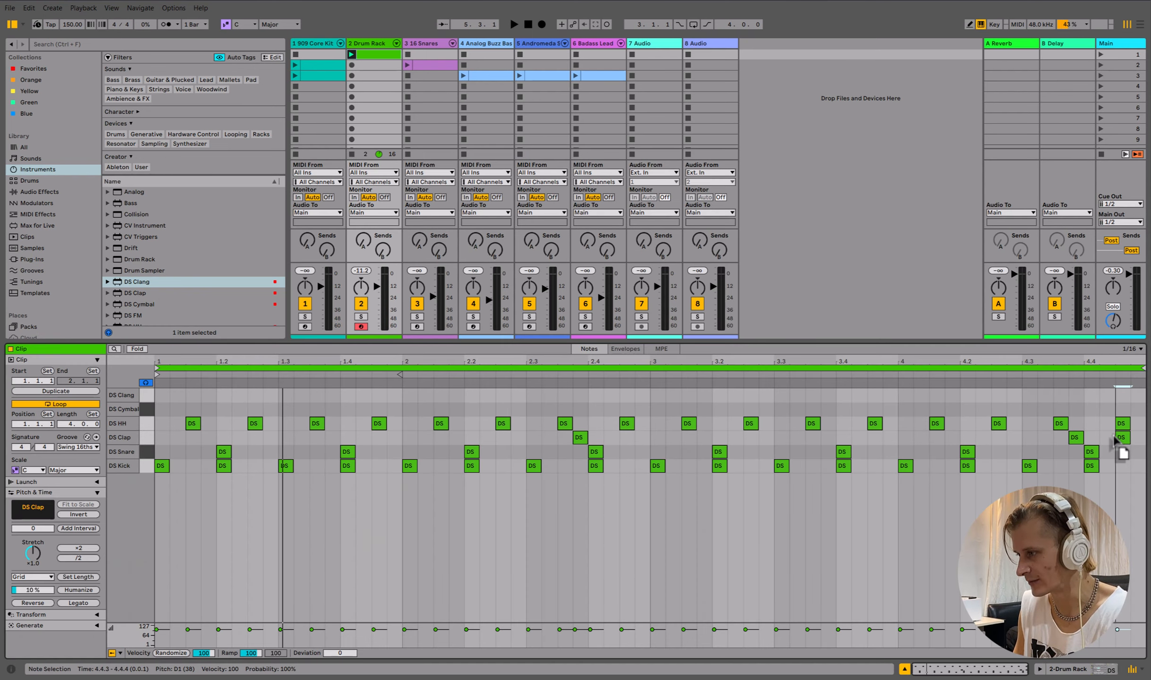
# - Select the DS Kick pad in track 2's Drum Rack and raise its pitch
pyautogui.click(370, 43)
pyautogui.click(46, 640)
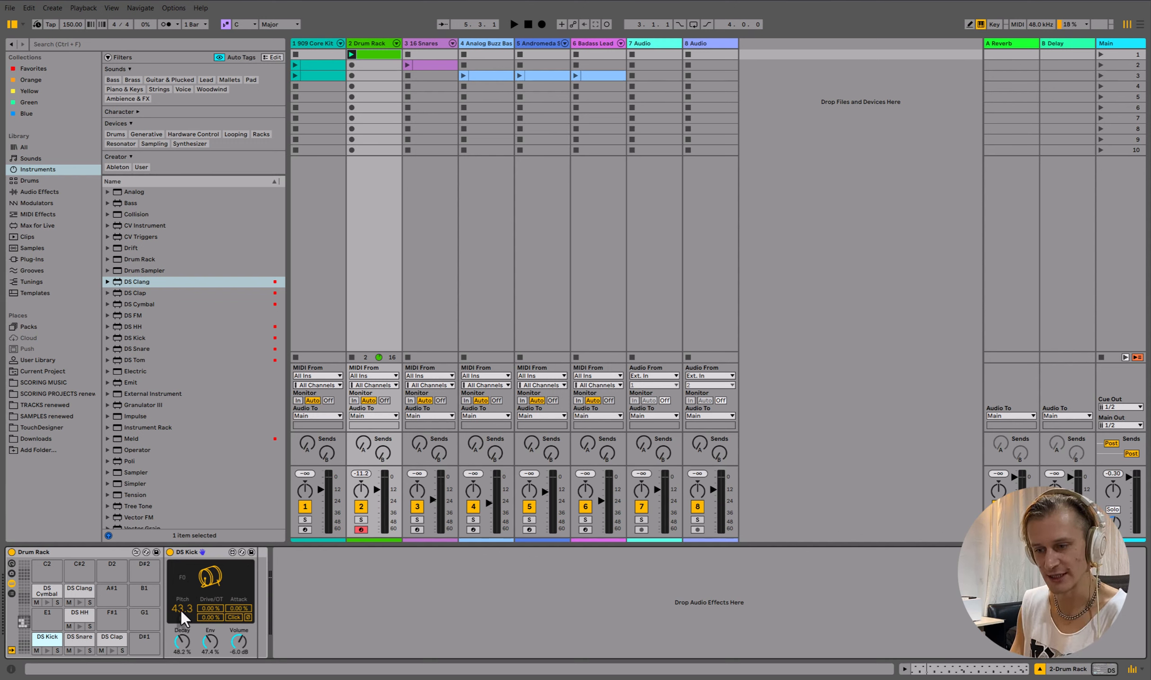
pyautogui.moveTo(181, 609); pyautogui.dragTo(181, 584)
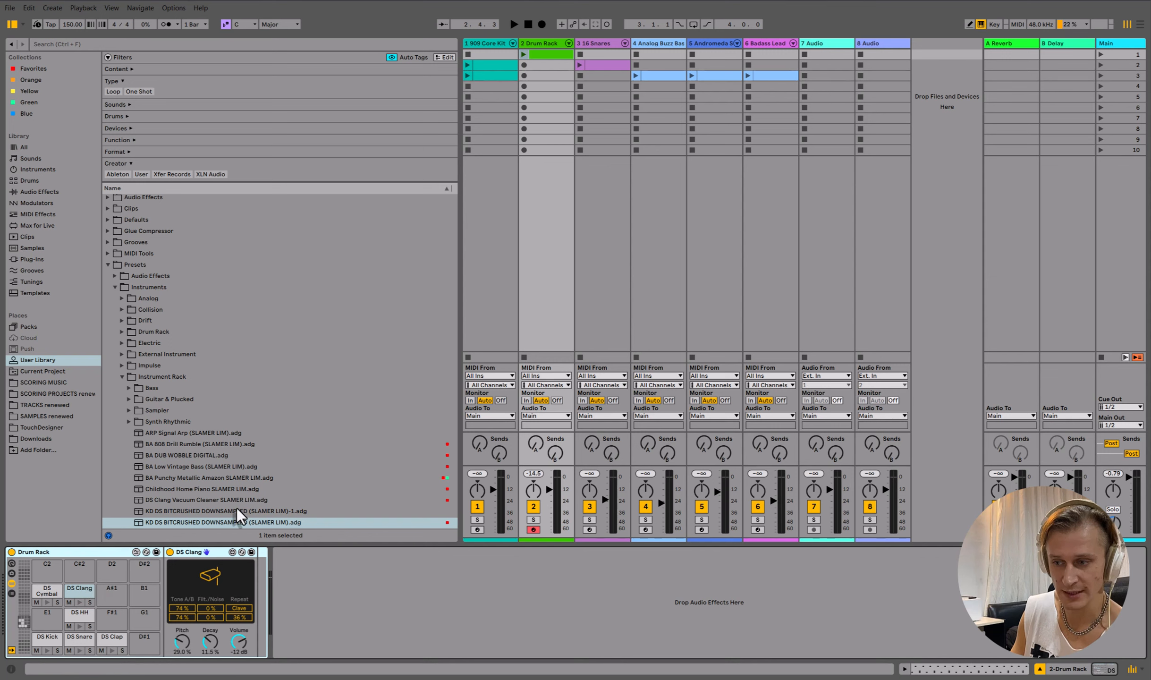
# - Load the KD DS BITCRUSHED DOWNSAMPLED (SLAMER LIM) preset from the User Library onto the kick pad
pyautogui.click(218, 527)
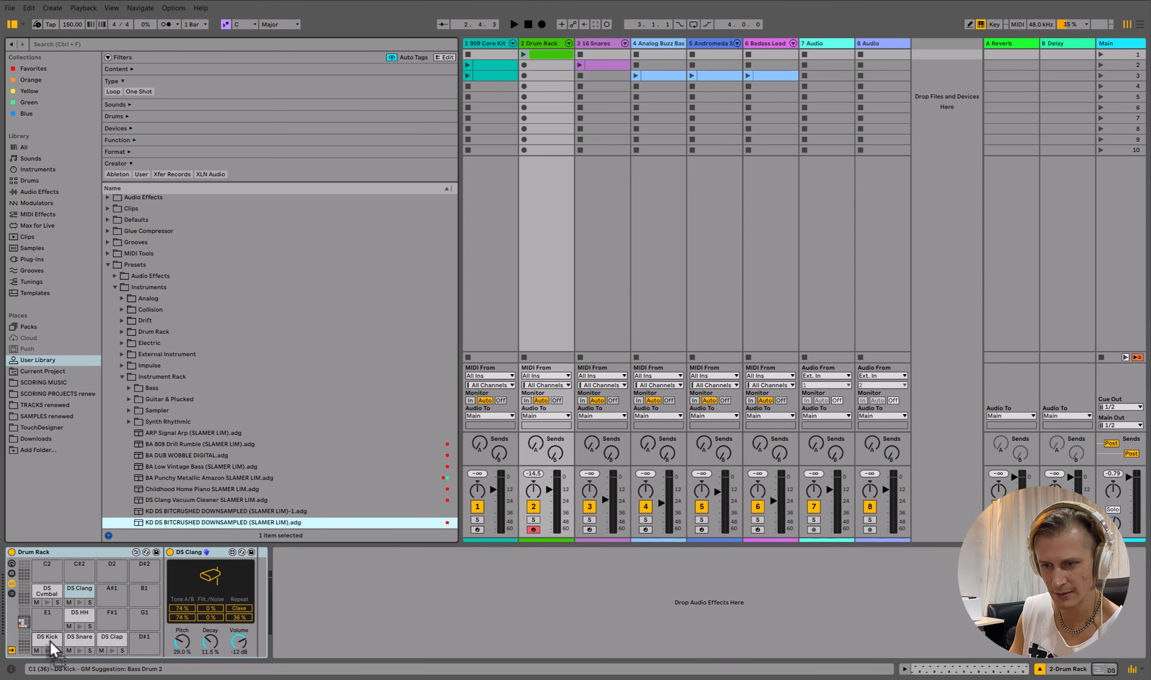
pyautogui.moveTo(50, 641); pyautogui.dragTo(50, 641)
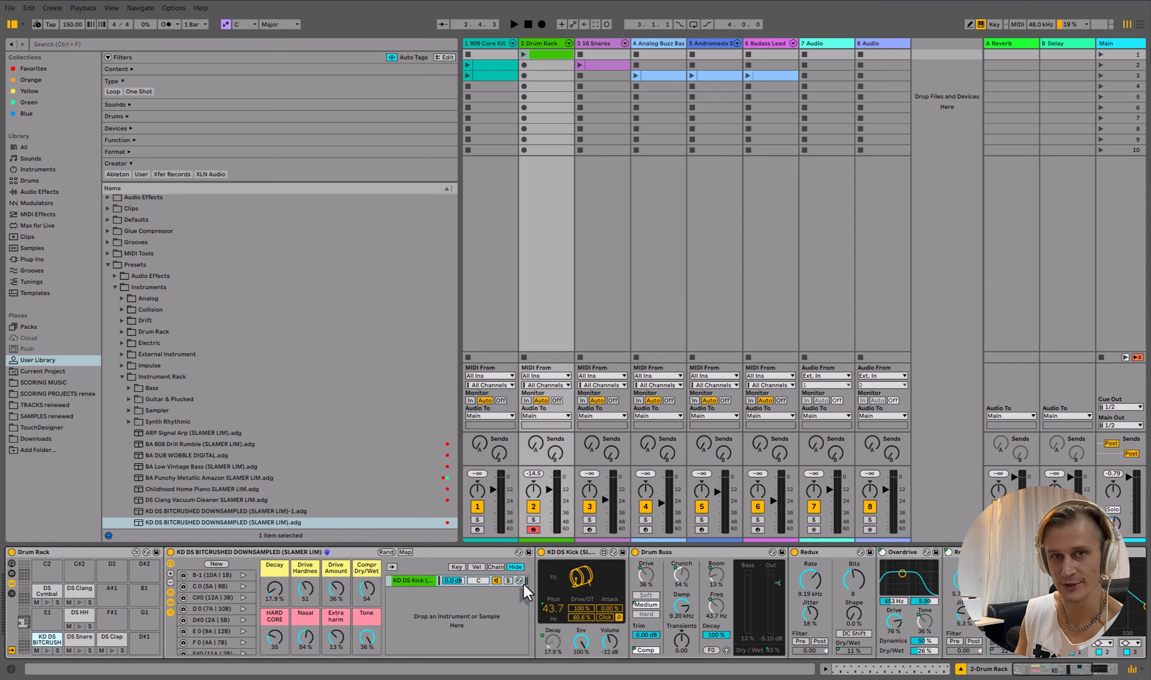
# - Launch scene 1 to listen to the beat with the new kick
pyautogui.scroll(-5, 523, 617)
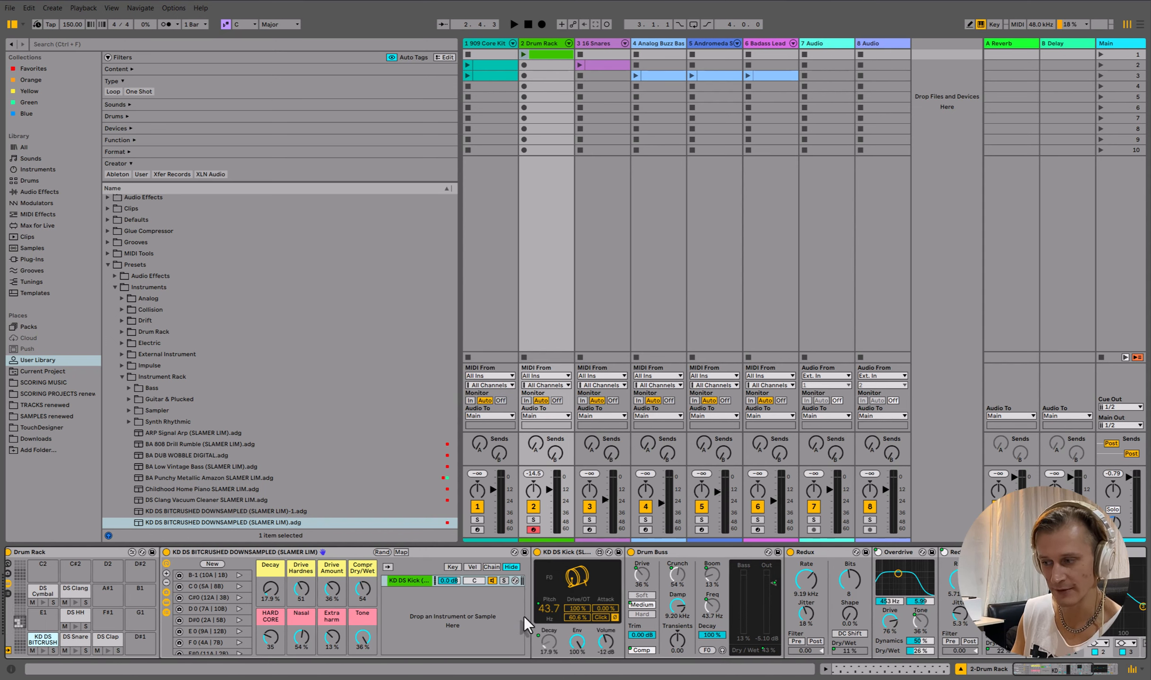
pyautogui.scroll(4, 524, 616)
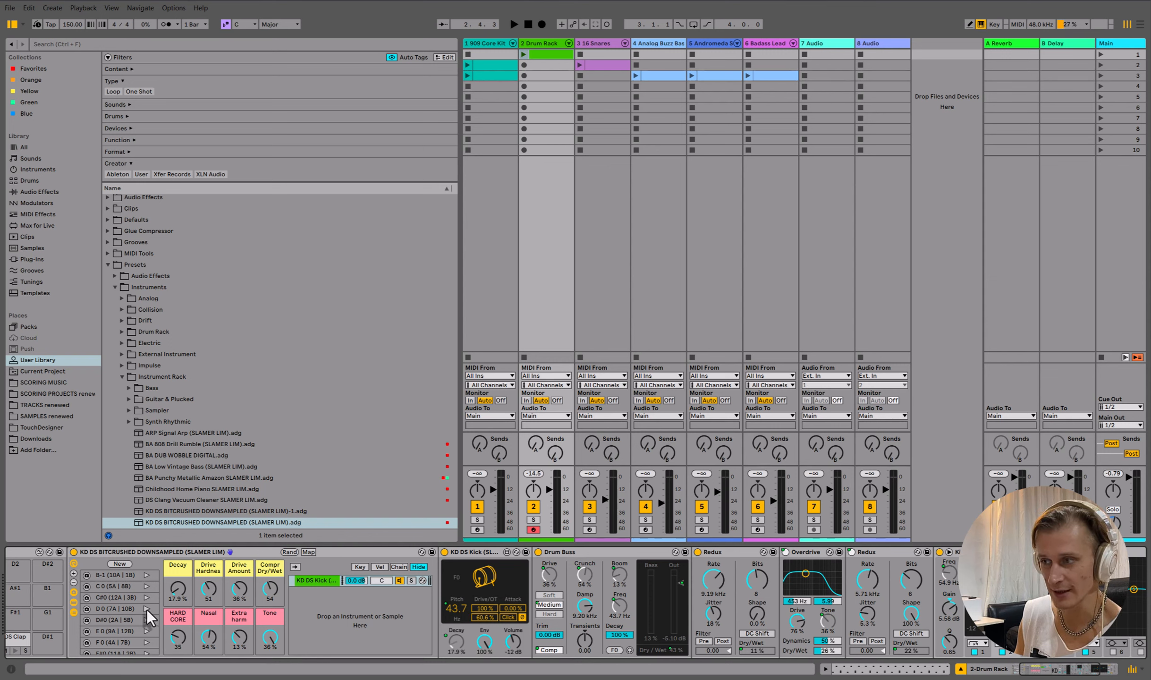
pyautogui.click(1100, 54)
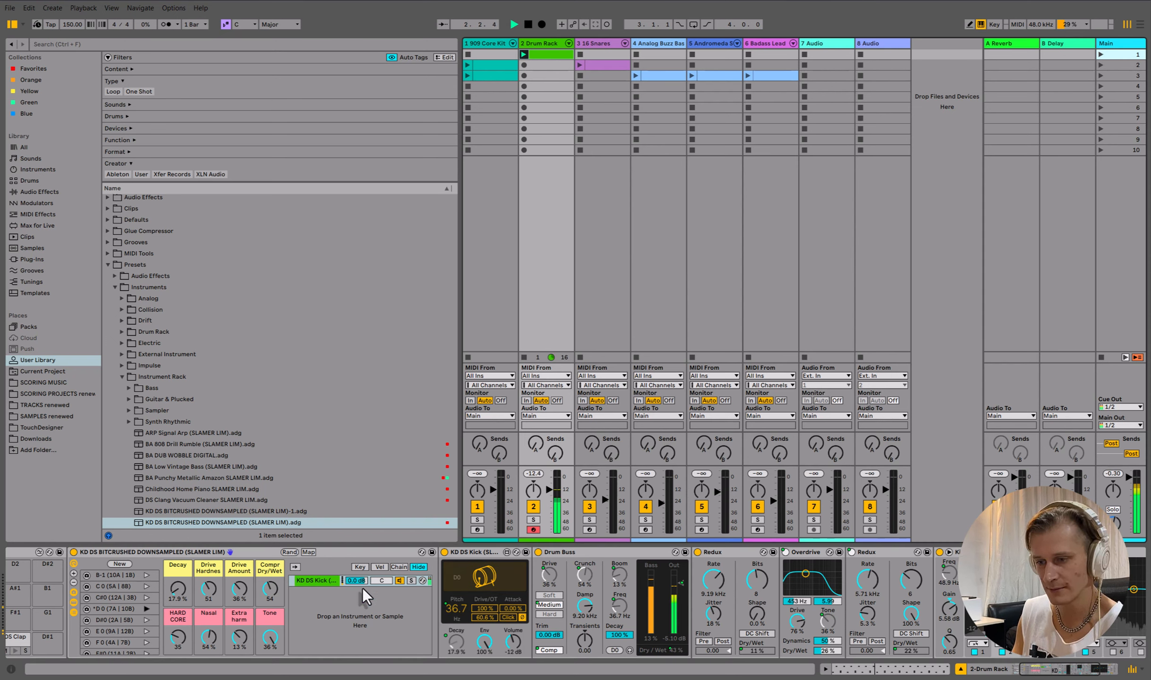
pyautogui.hscroll(-3, 354, 599)
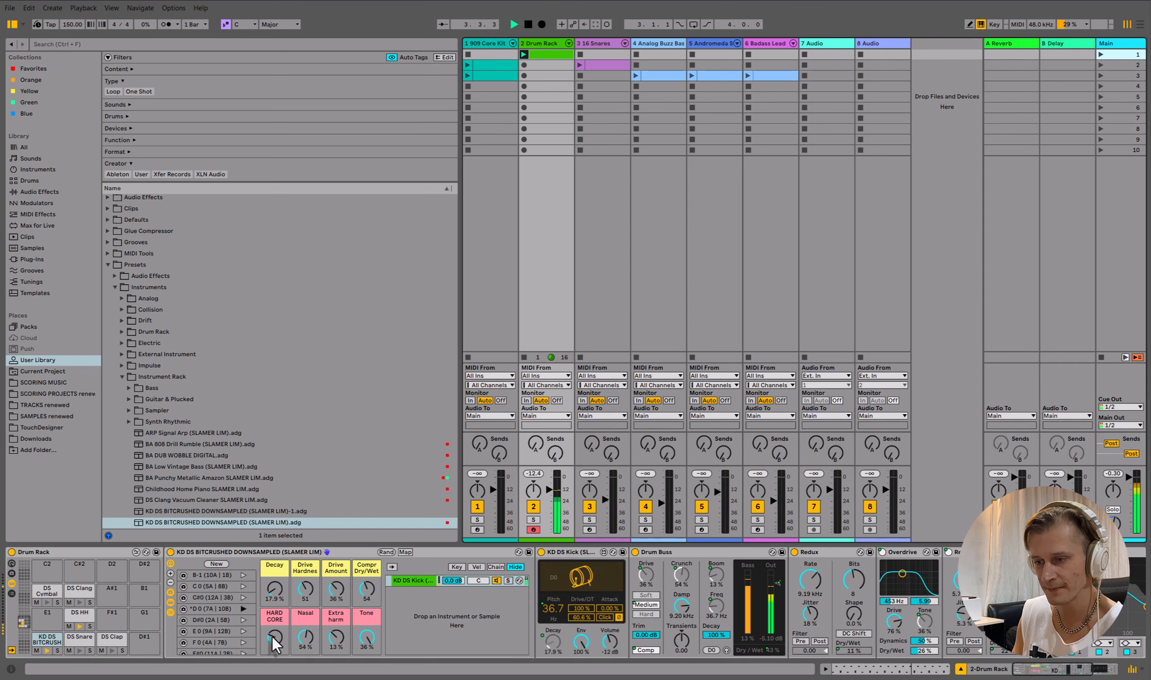
# - Turn the kick preset's Hard Core macro down, set Compr Dry/Wet to 27 and Decay to about 34.8%, then stop playback
pyautogui.moveTo(274, 633); pyautogui.dragTo(274, 654)
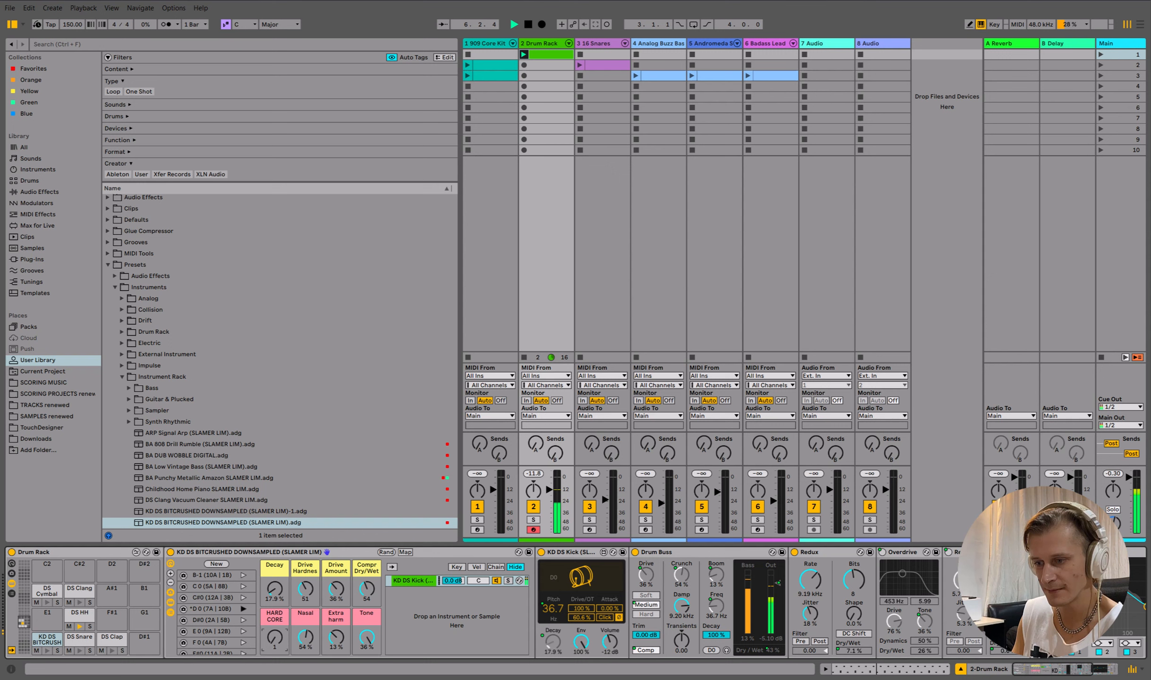
pyautogui.click(362, 586)
pyautogui.moveTo(363, 587); pyautogui.dragTo(271, 575)
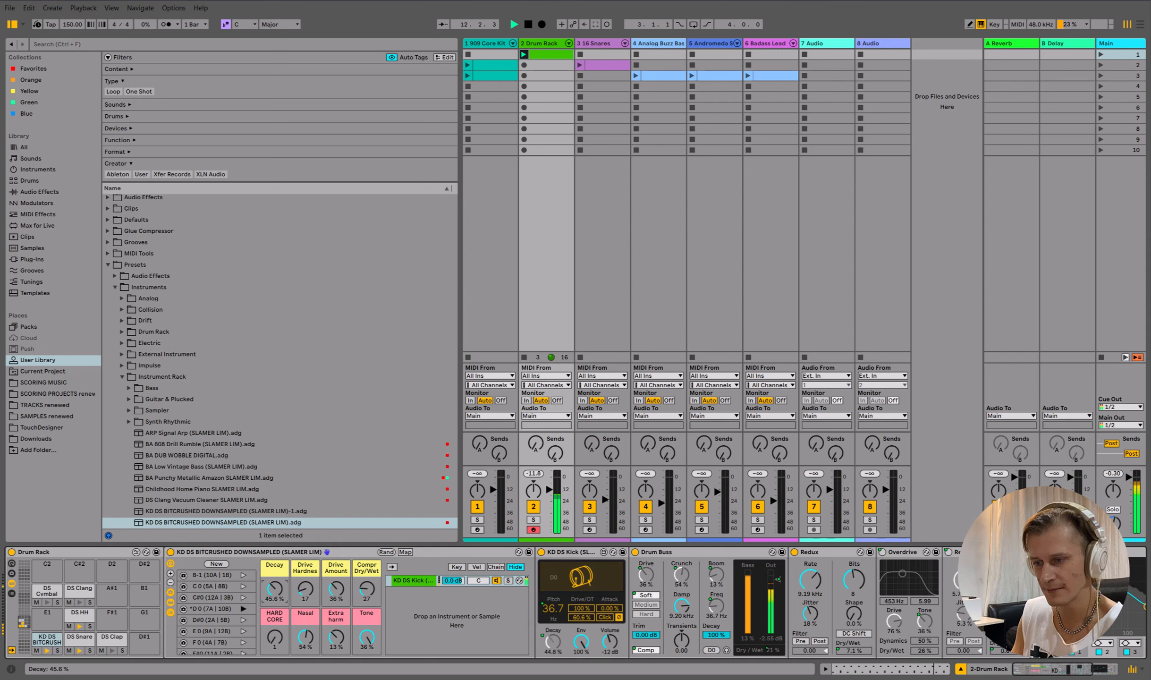
pyautogui.moveTo(272, 575); pyautogui.dragTo(272, 579)
pyautogui.press('space')
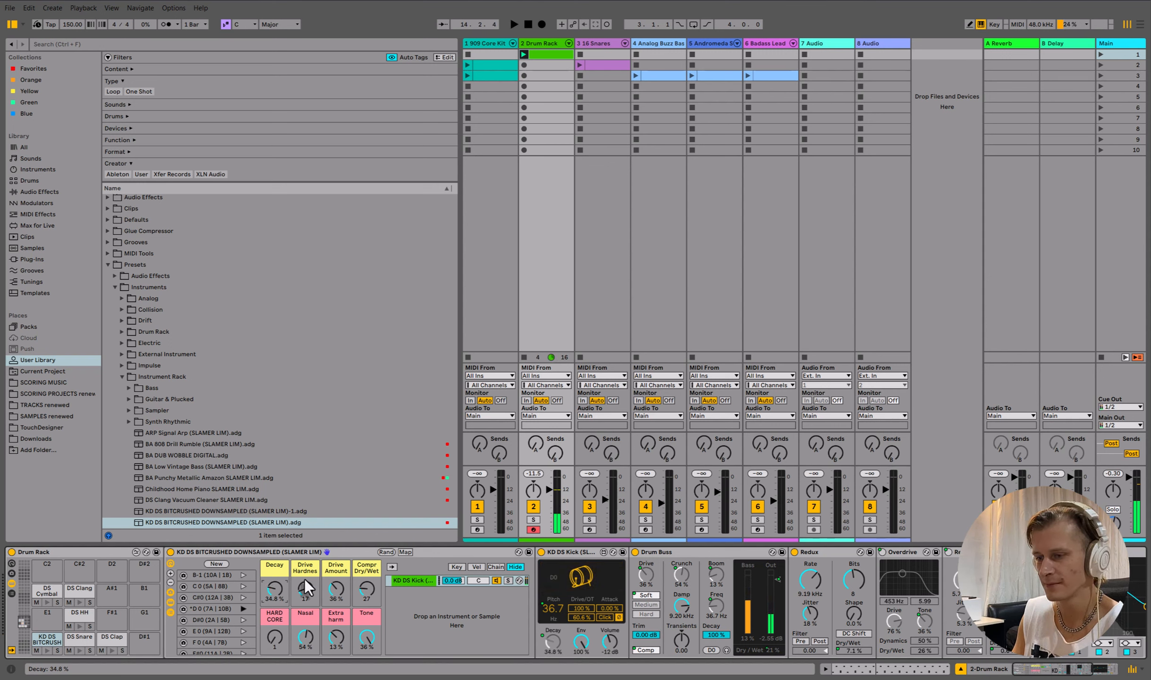
# - Inspect track 2's clip notes and the Drum Rack pads
pyautogui.click(79, 641)
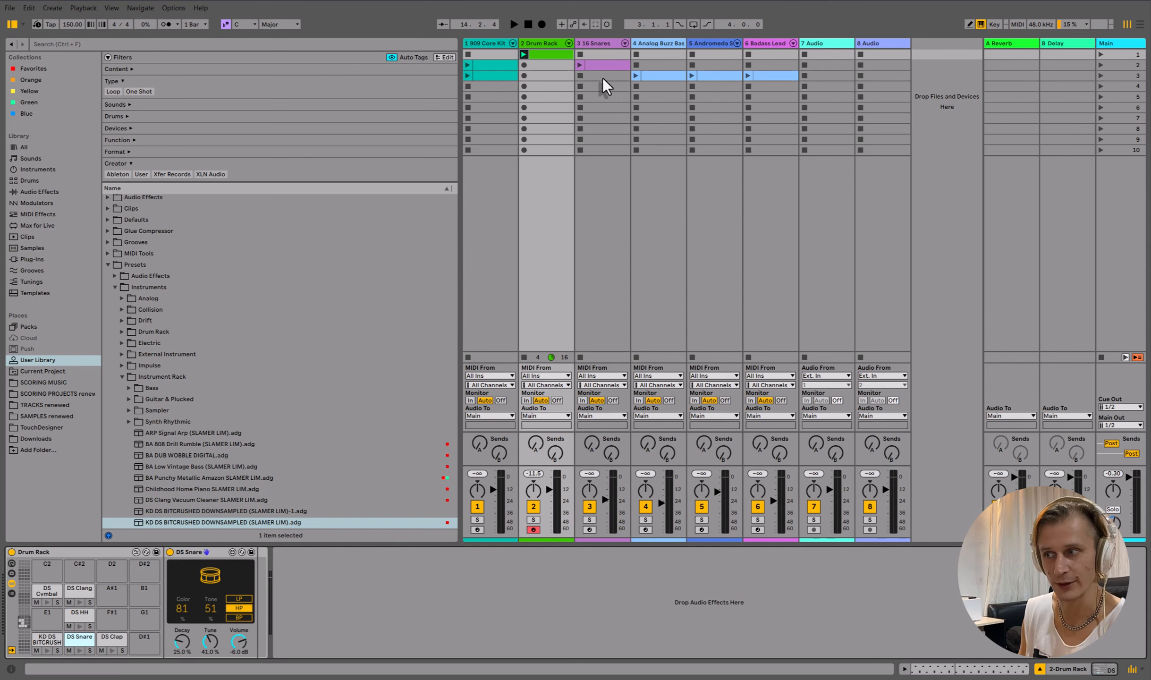
pyautogui.doubleClick(547, 53)
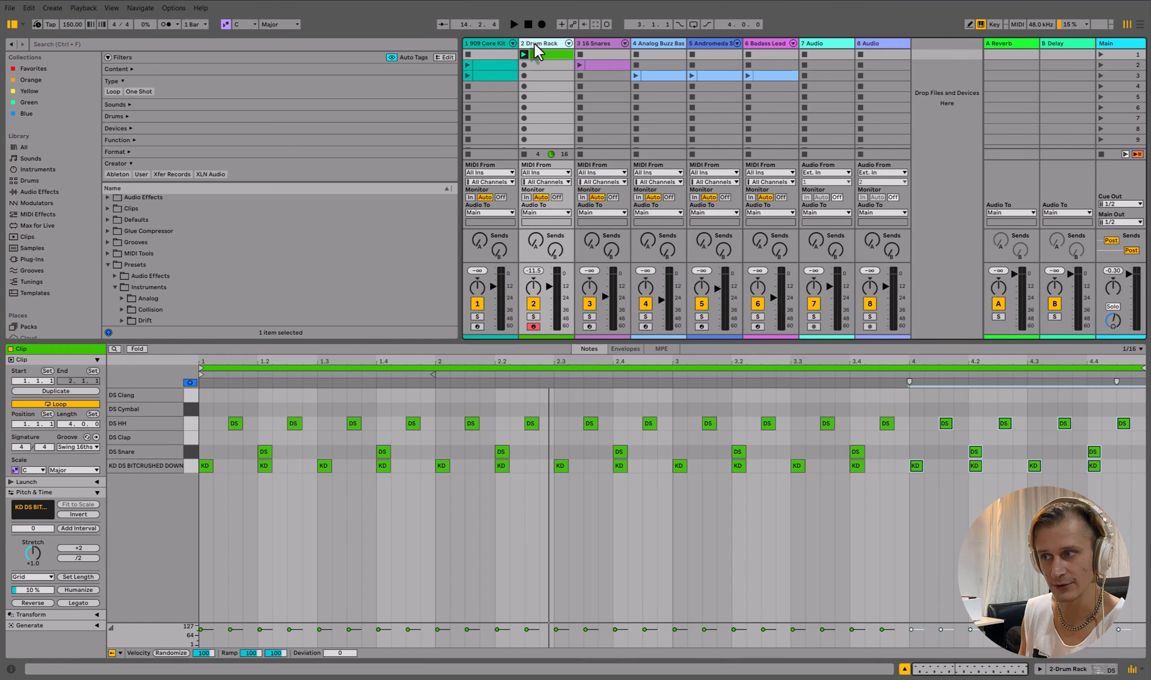
pyautogui.click(534, 43)
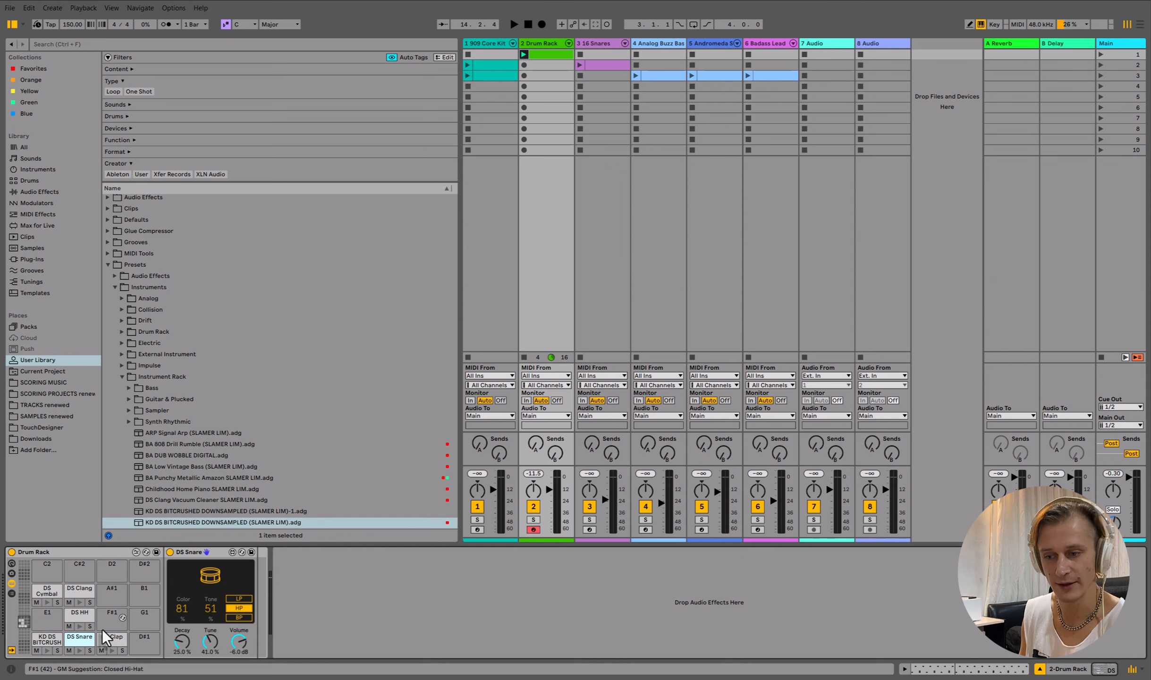
pyautogui.click(46, 614)
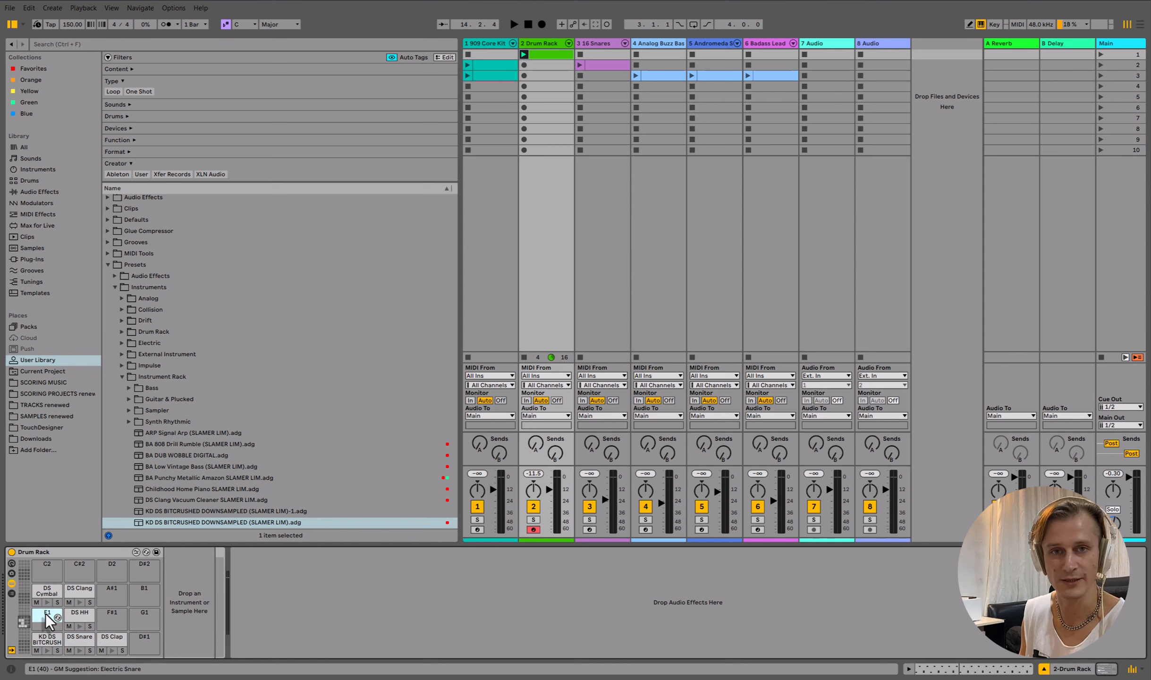
# - Extract the KD DS BITCRUSH kick chain into its own Drum Rack track and move it to position 3
pyautogui.click(12, 593)
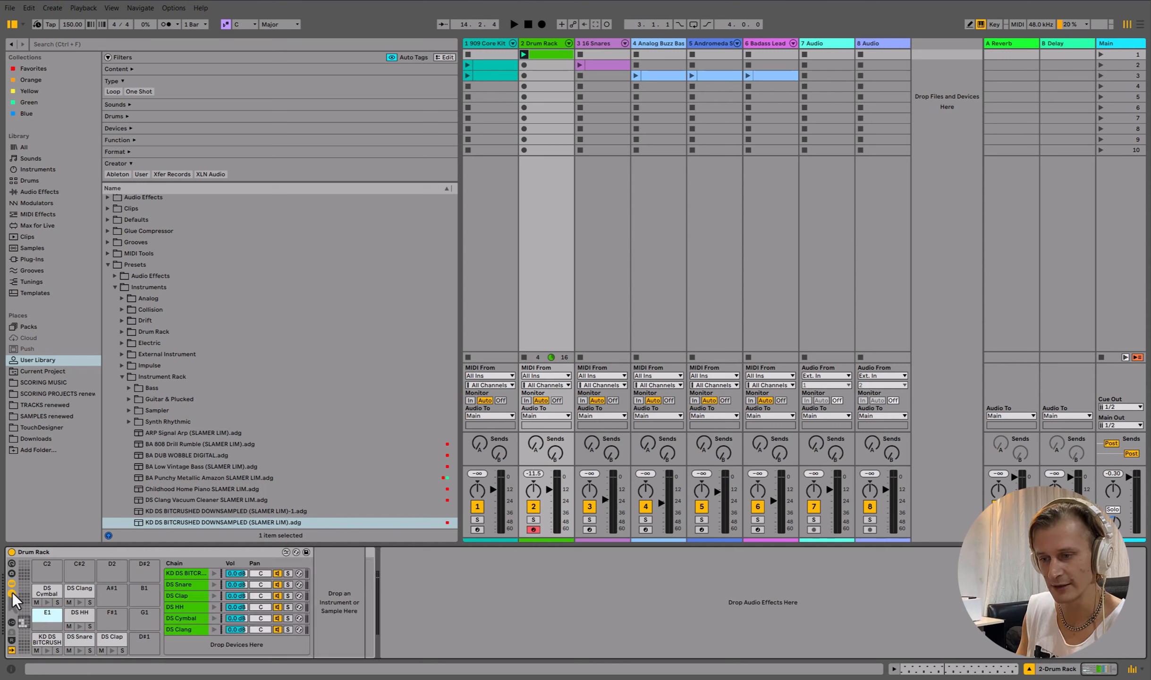
pyautogui.rightClick(187, 573)
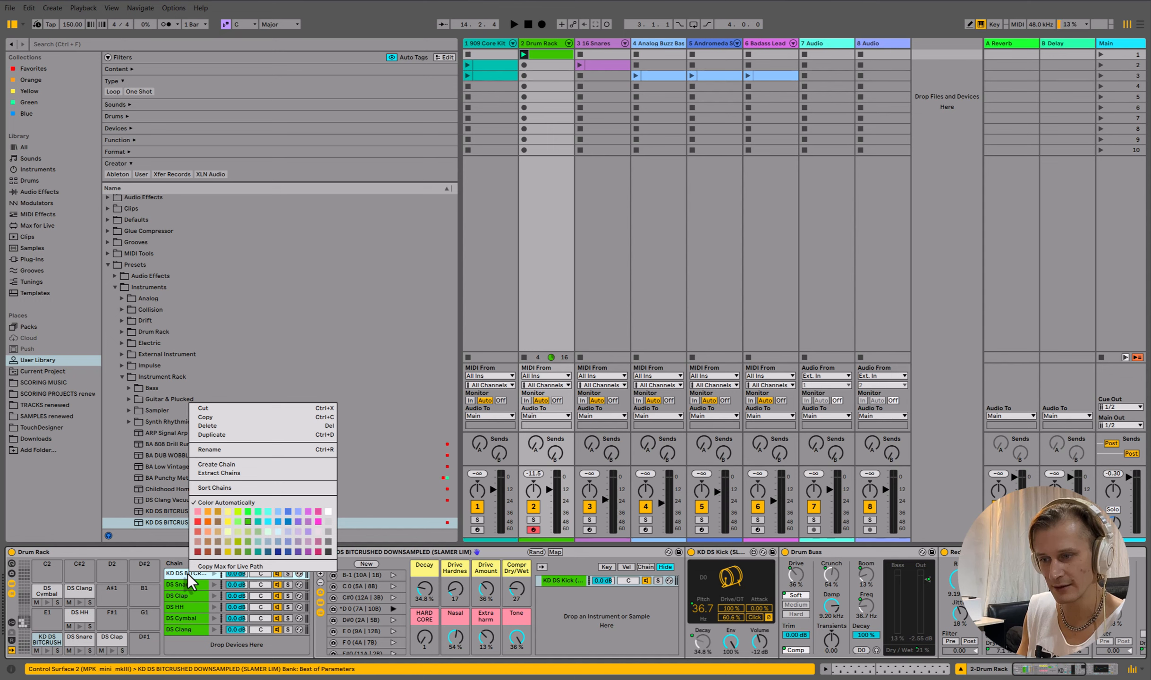
pyautogui.click(233, 474)
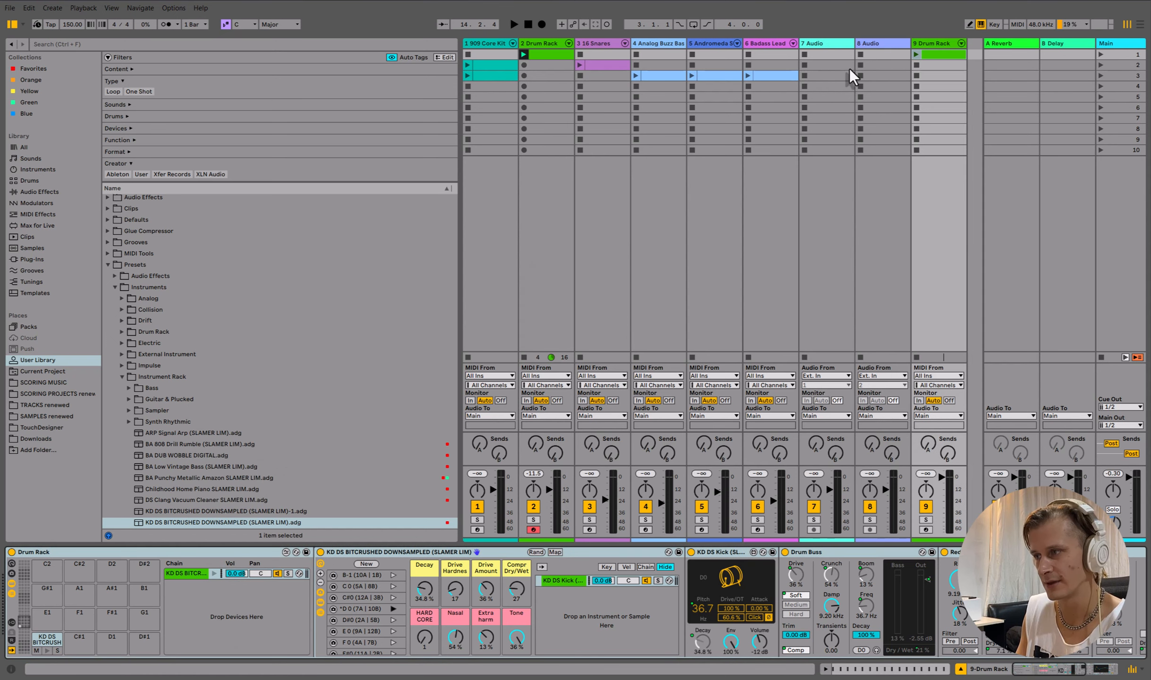
pyautogui.click(927, 44)
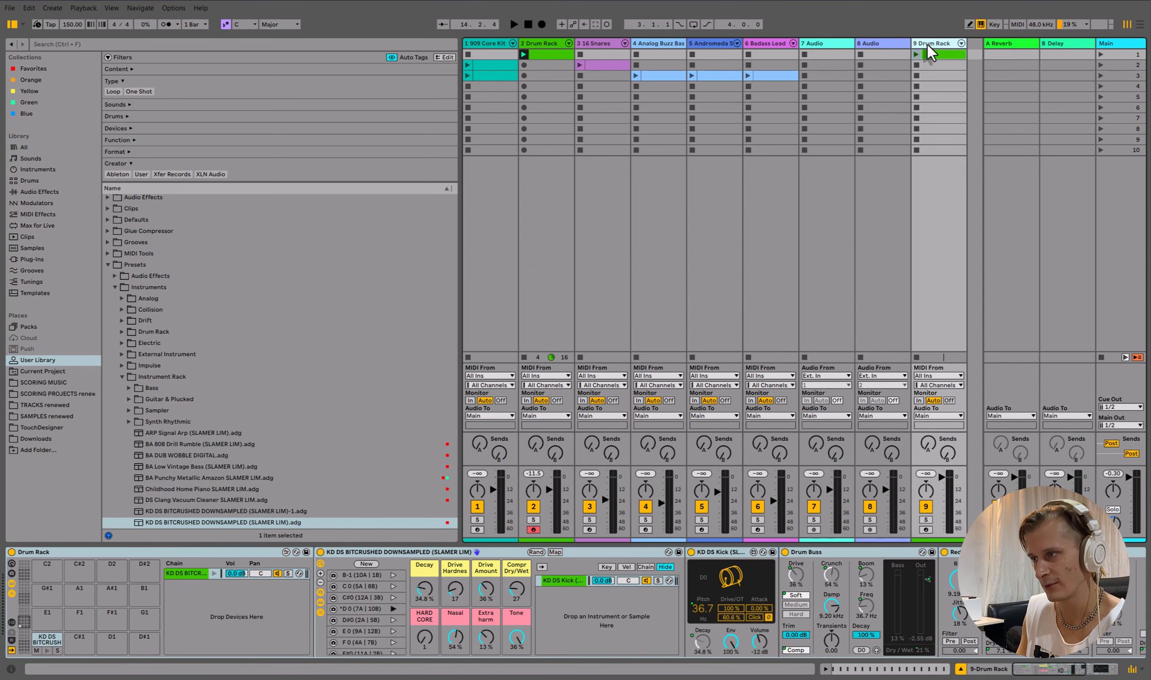
pyautogui.moveTo(928, 44); pyautogui.dragTo(574, 43)
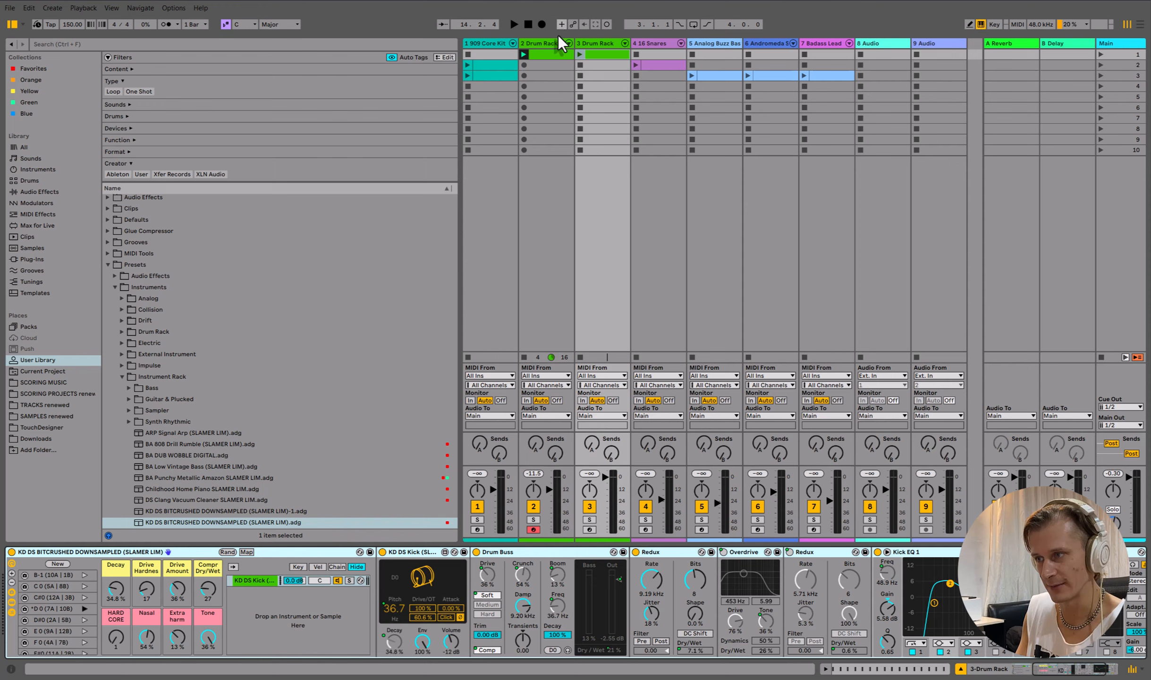
# - Compare the scene 1 clips on track 2 and the new kick track
pyautogui.click(551, 54)
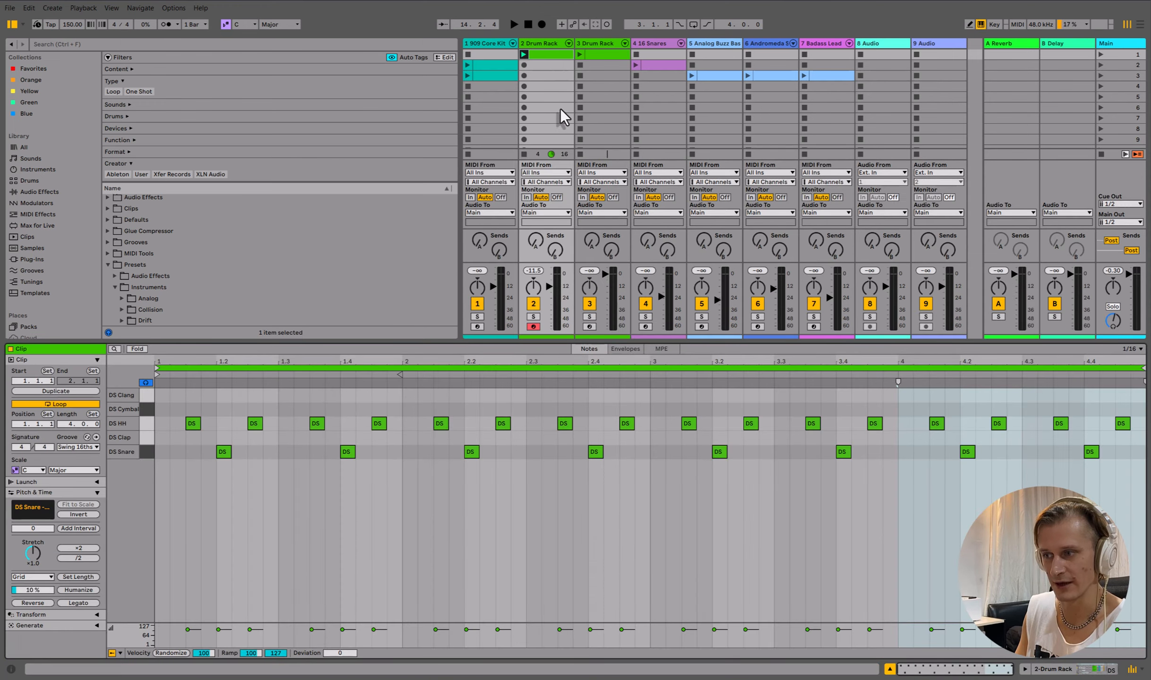
pyautogui.click(600, 55)
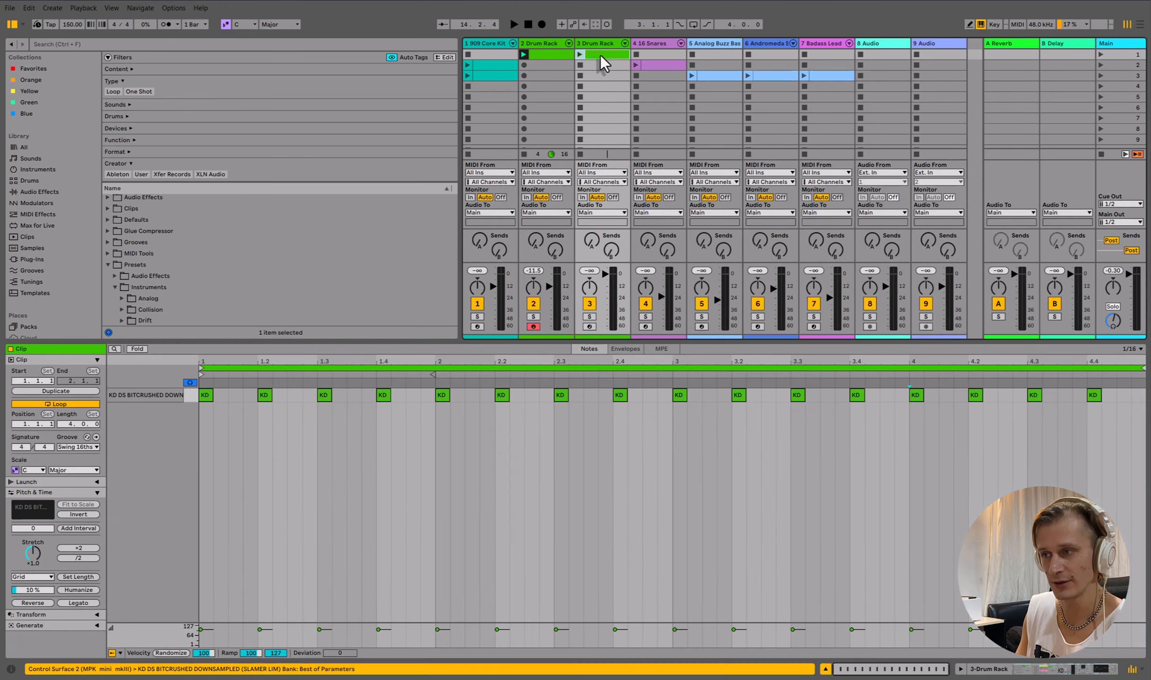
pyautogui.click(562, 55)
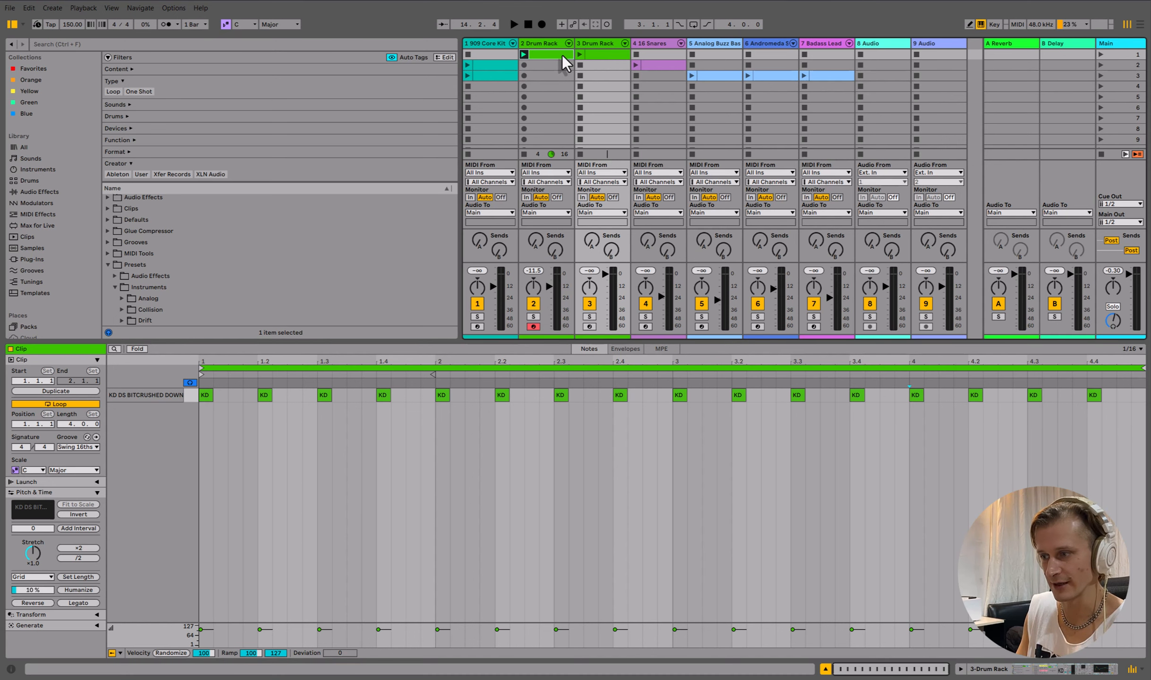
# - Play scene 1 and adjust the kick track's volume to about -8.5 dB, then stop playback
pyautogui.click(1100, 55)
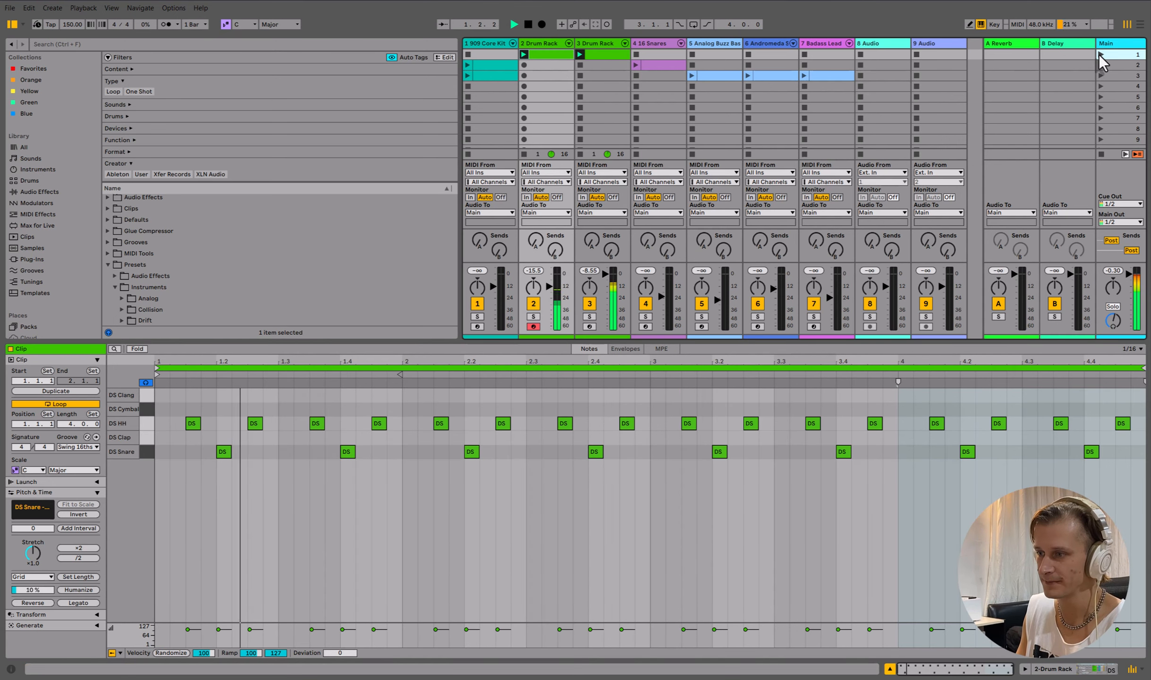
pyautogui.moveTo(607, 275); pyautogui.dragTo(608, 282)
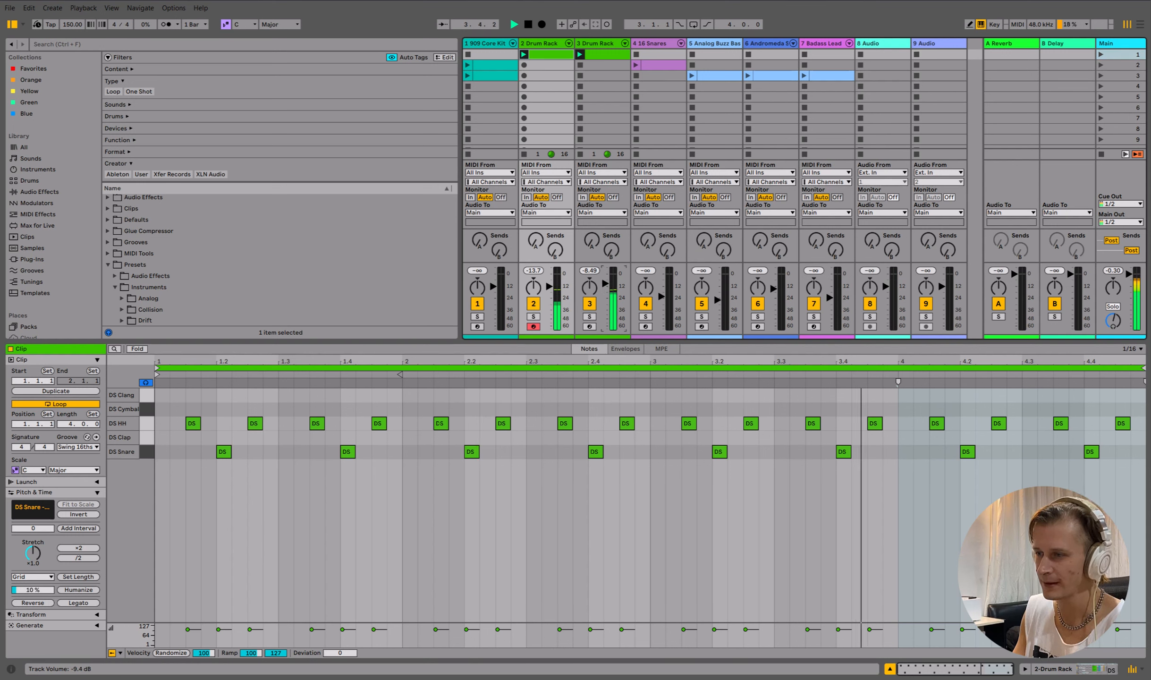
pyautogui.moveTo(606, 282); pyautogui.dragTo(606, 283)
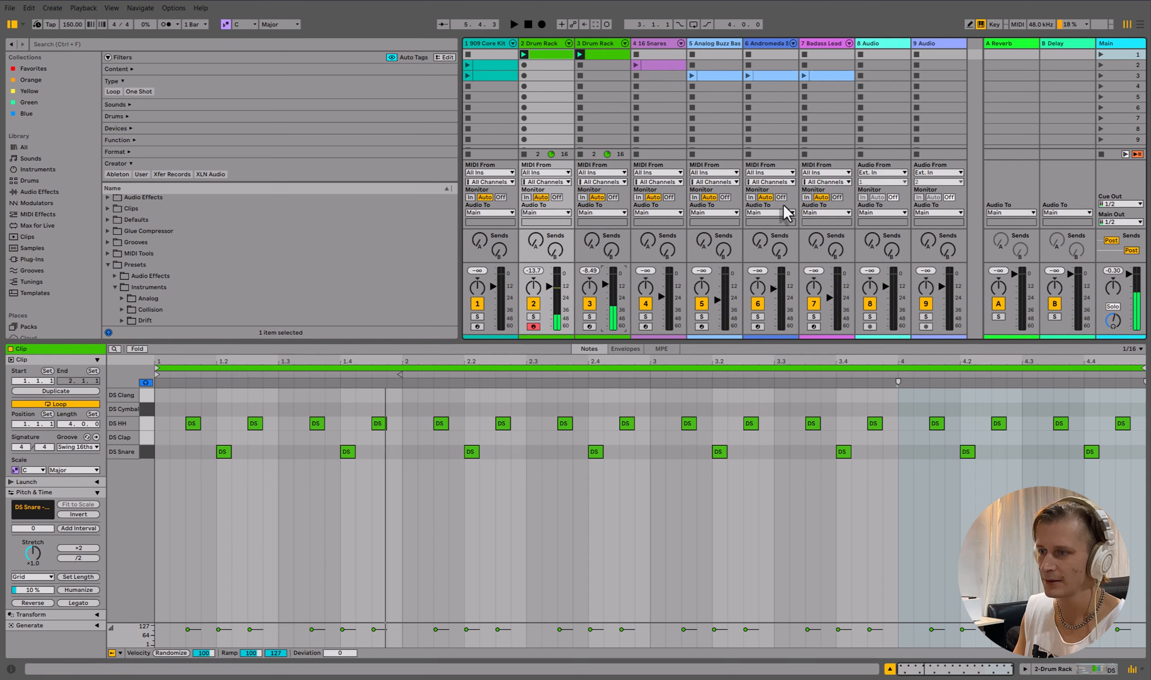
pyautogui.press('space')
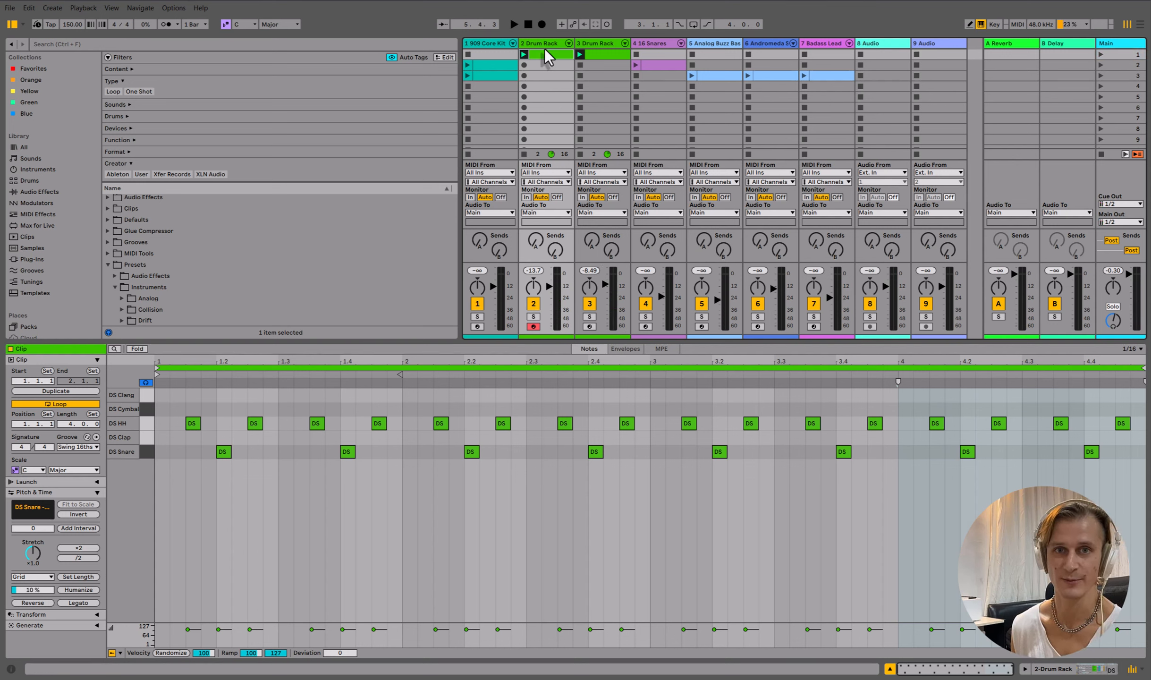